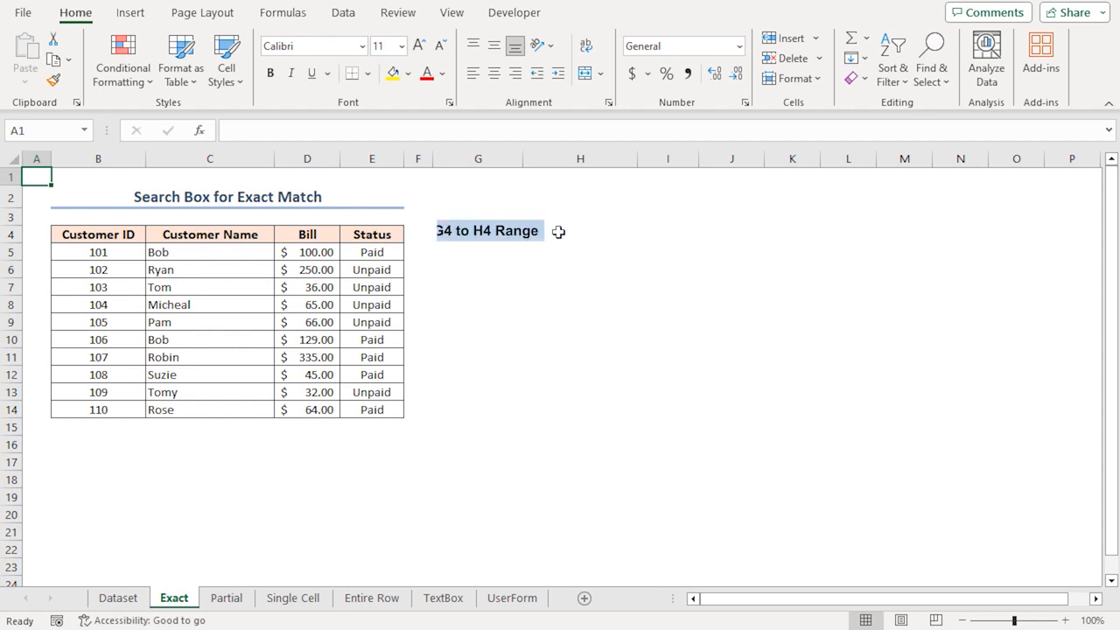
Create a search box with the label "Search >>" in G4, styled like the table headers, and borders on G4:H4
left_click(465, 235)
type("Search >>")
key("Return")
left_click_drag(450, 232, 545, 234)
left_click(368, 72)
left_click(402, 249)
left_click(460, 291)
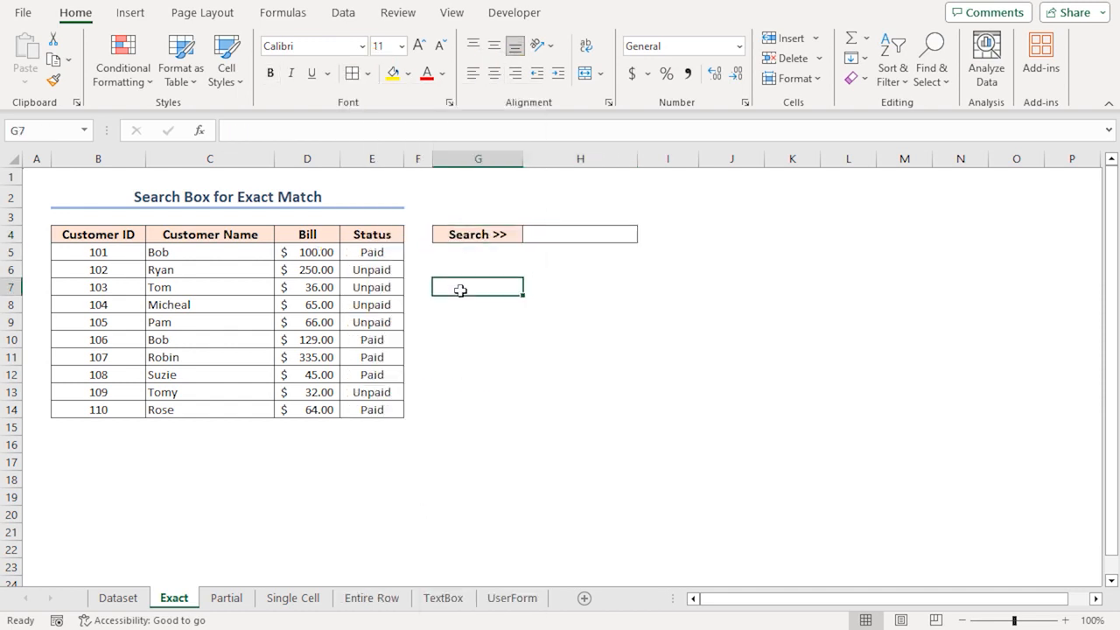
Copy the table headers from B4:E4 to G6:J6 and give the copied headers a light blue fill
left_click_drag(79, 232, 366, 235)
key("ctrl+c")
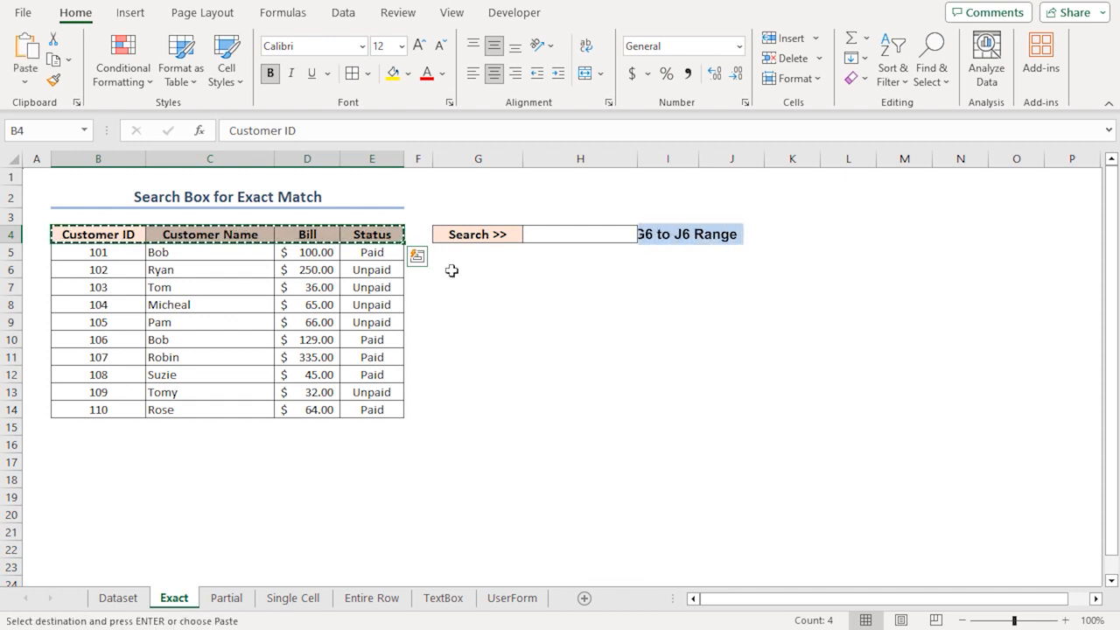
left_click_drag(452, 271, 697, 273)
key("ctrl+v")
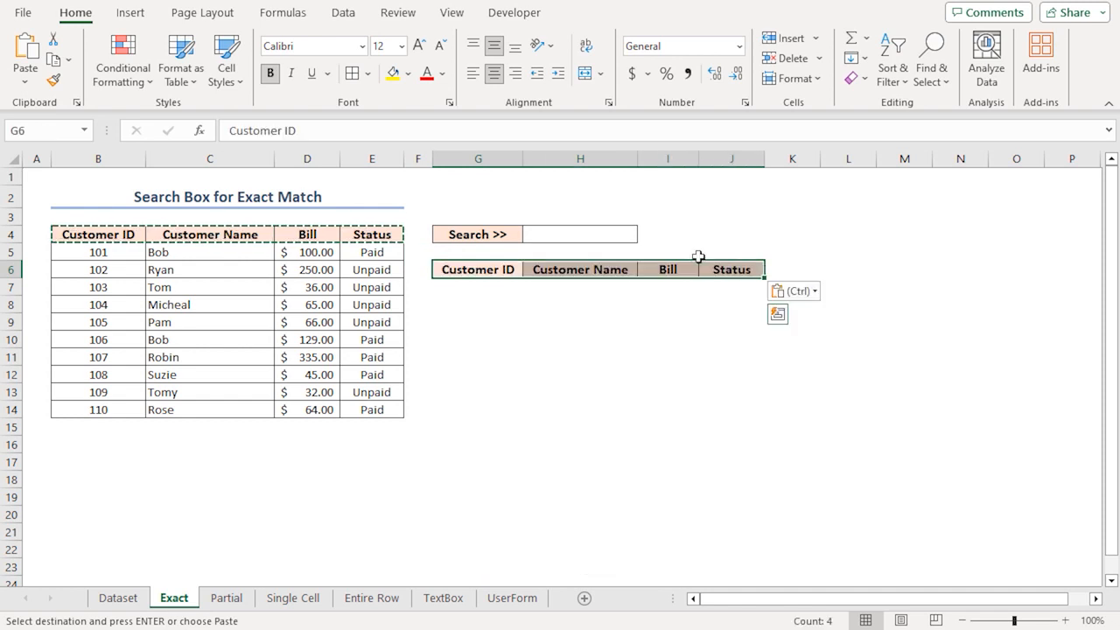
left_click(408, 73)
left_click(511, 149)
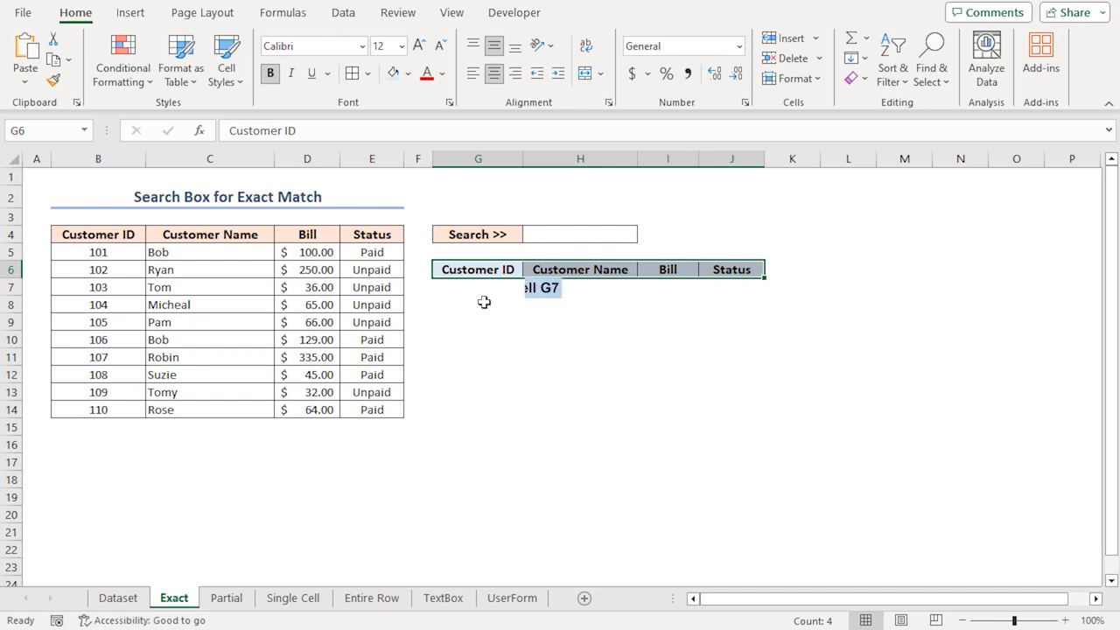
left_click(468, 288)
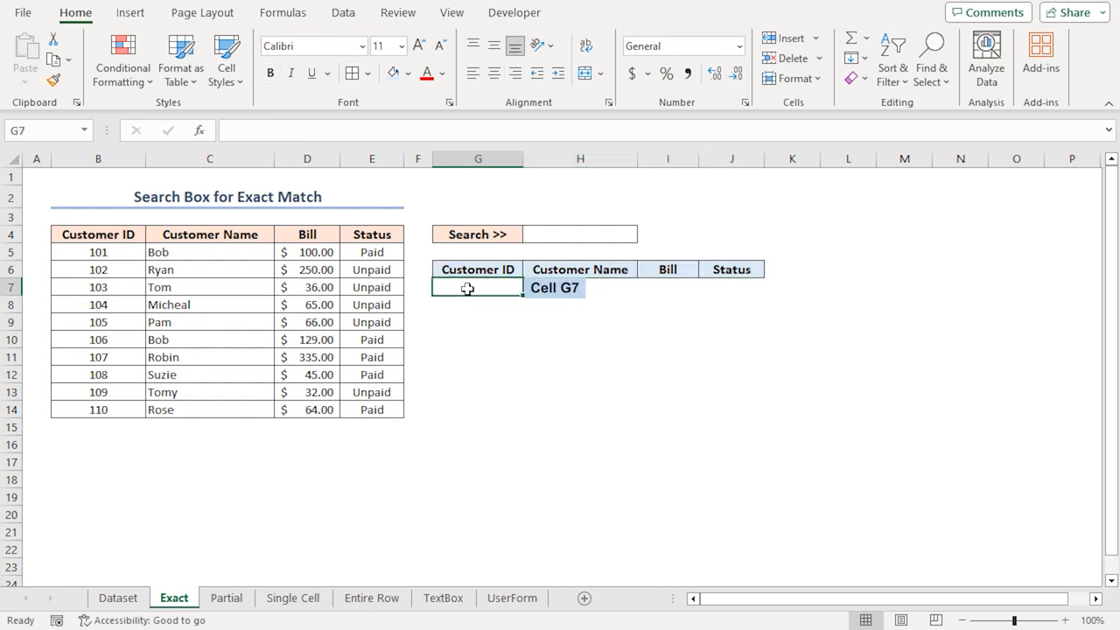
Merge and center the sheet title across B2:J2 and format it with the Heading 2 style at font size 14
left_click(323, 198)
left_click_drag(324, 198, 744, 198)
left_click(584, 74)
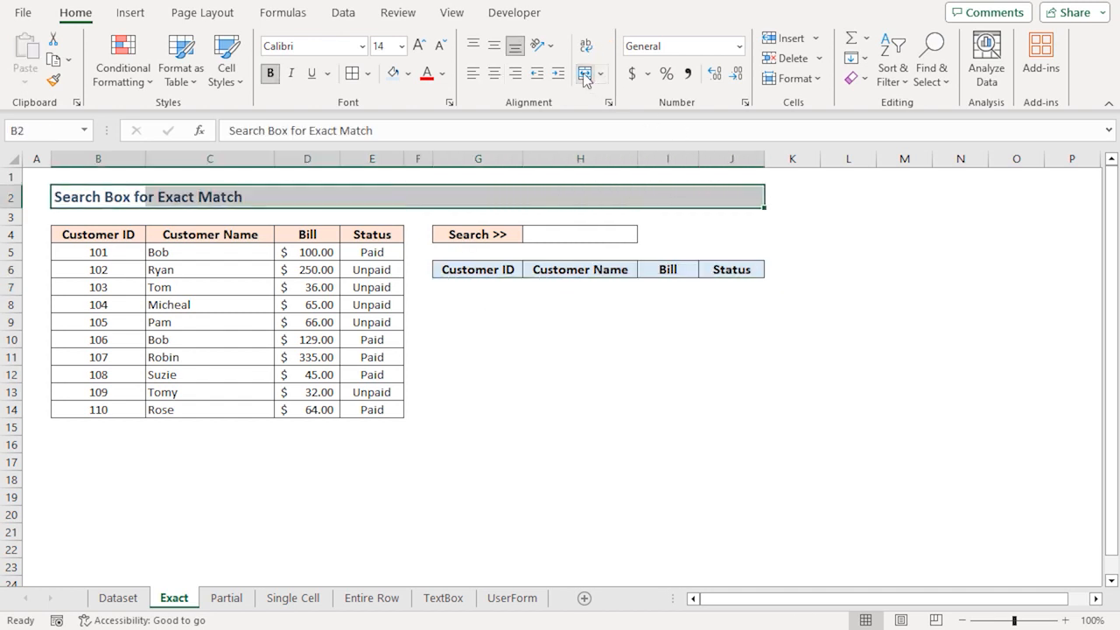
left_click(240, 84)
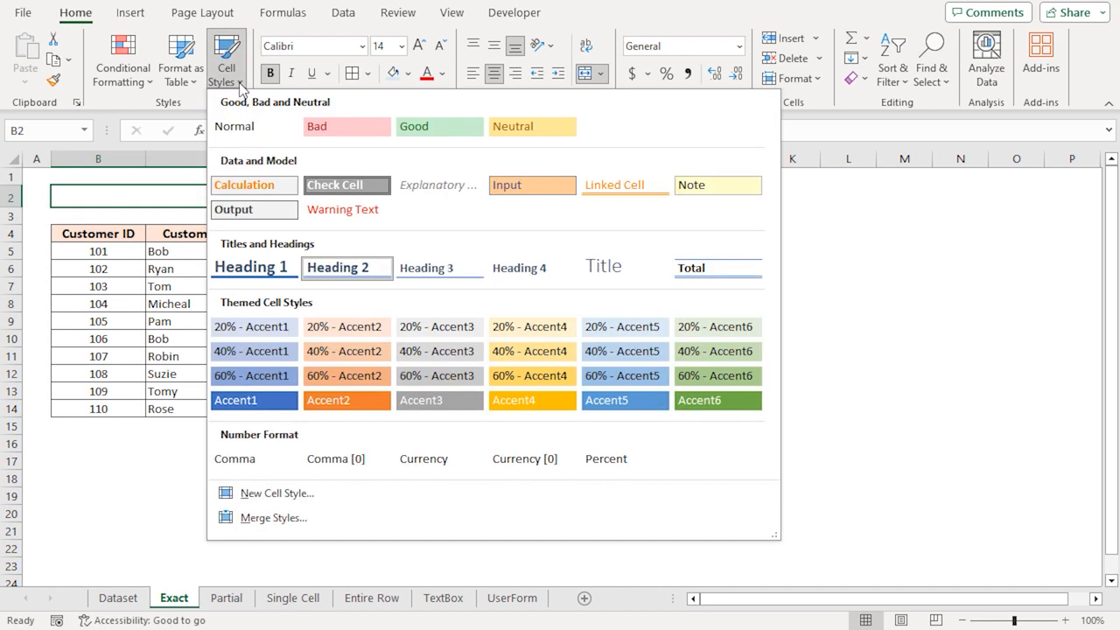
left_click(335, 267)
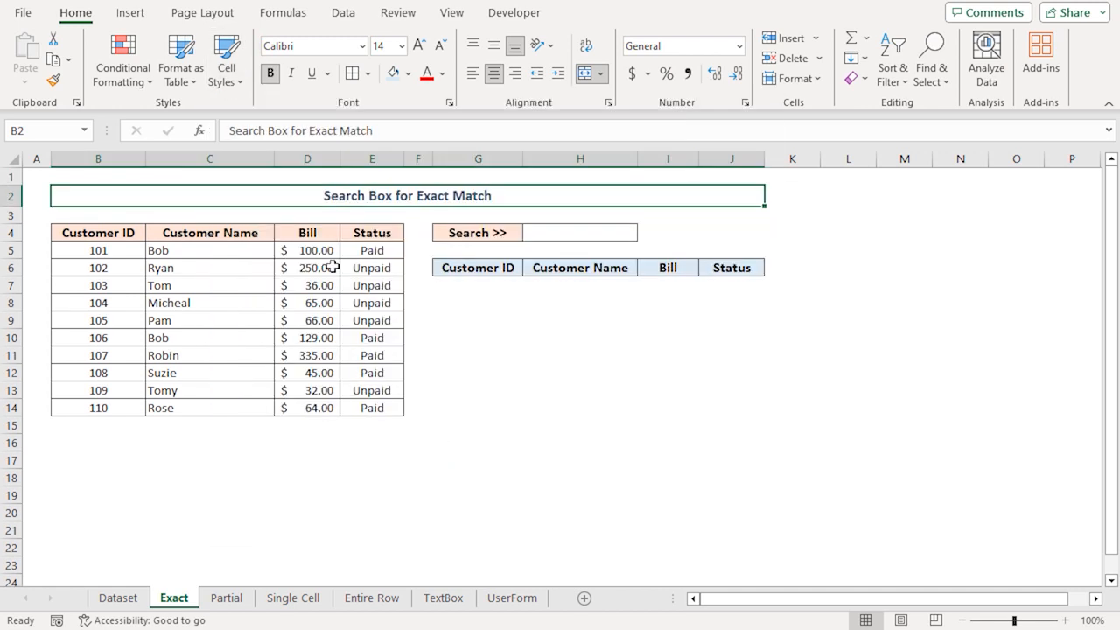
left_click(419, 46)
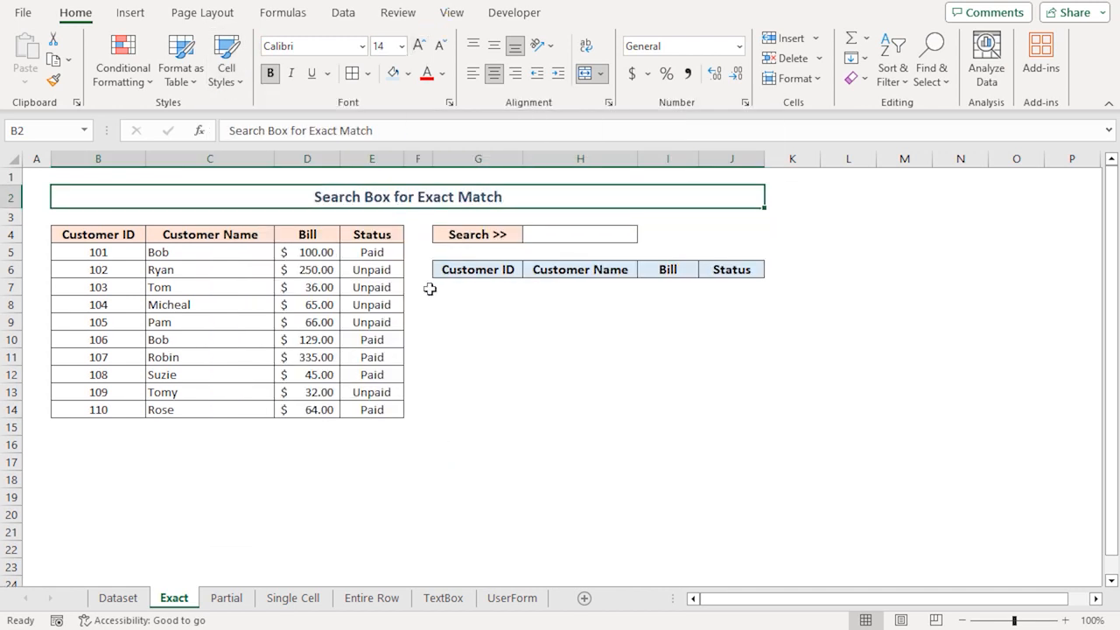
Begin a FILTER formula in G7 of the Exact sheet with B5:E14 as the array
left_click(467, 287)
type("=")
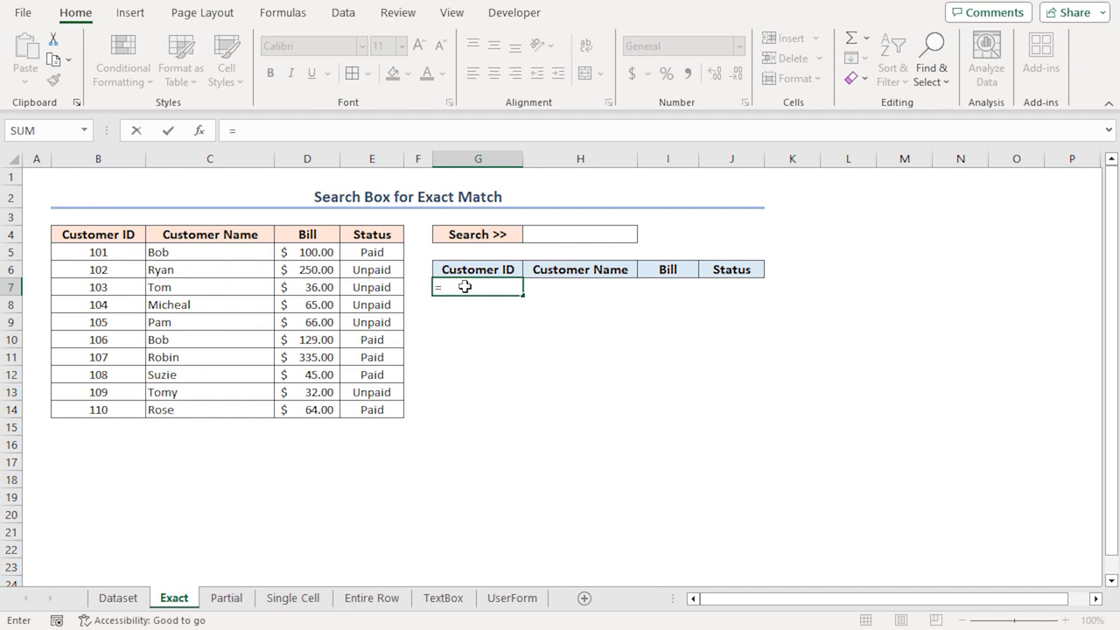
type("FIl")
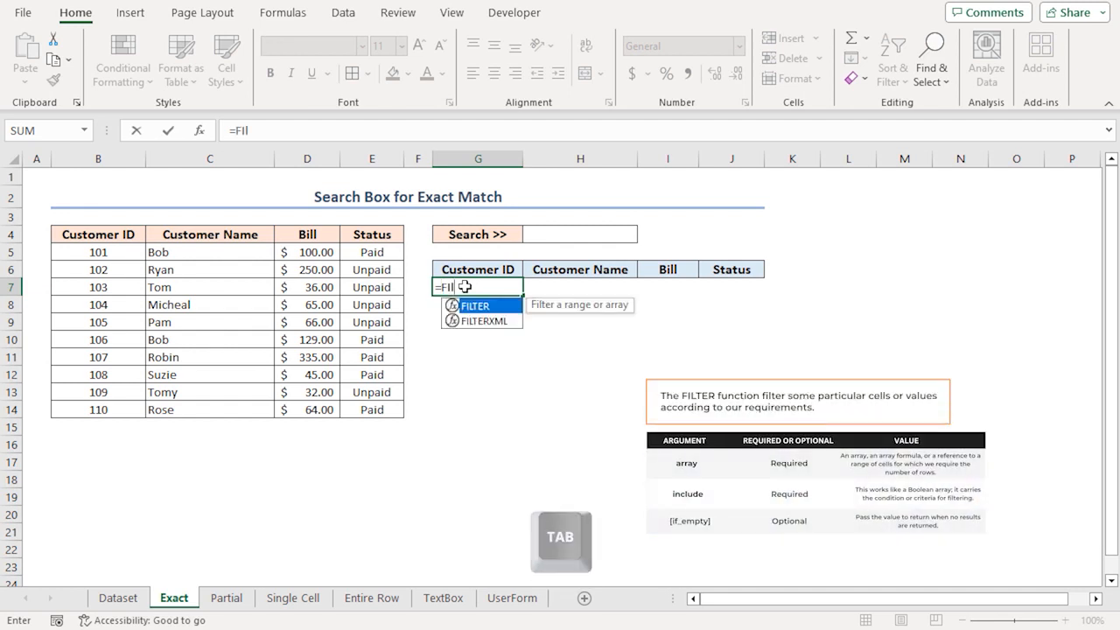
key("Tab")
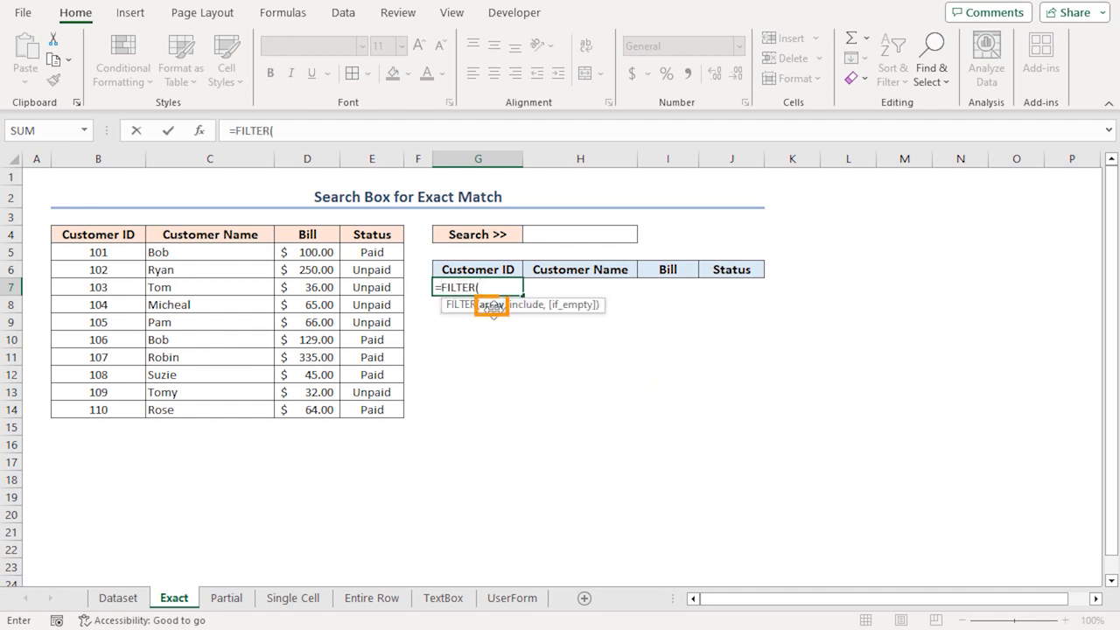
left_click_drag(82, 252, 374, 413)
type(",")
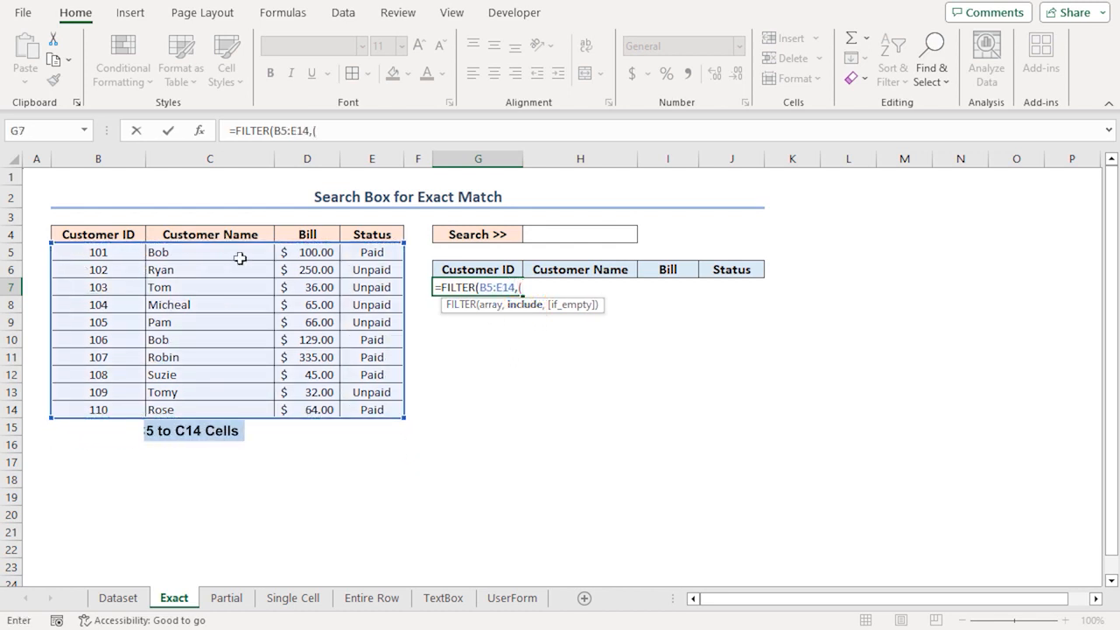
Complete the FILTER formula with the condition (C5:C14=H4) and "No Match Found" as the value if empty
type("(")
left_click_drag(186, 253, 183, 408)
type("=")
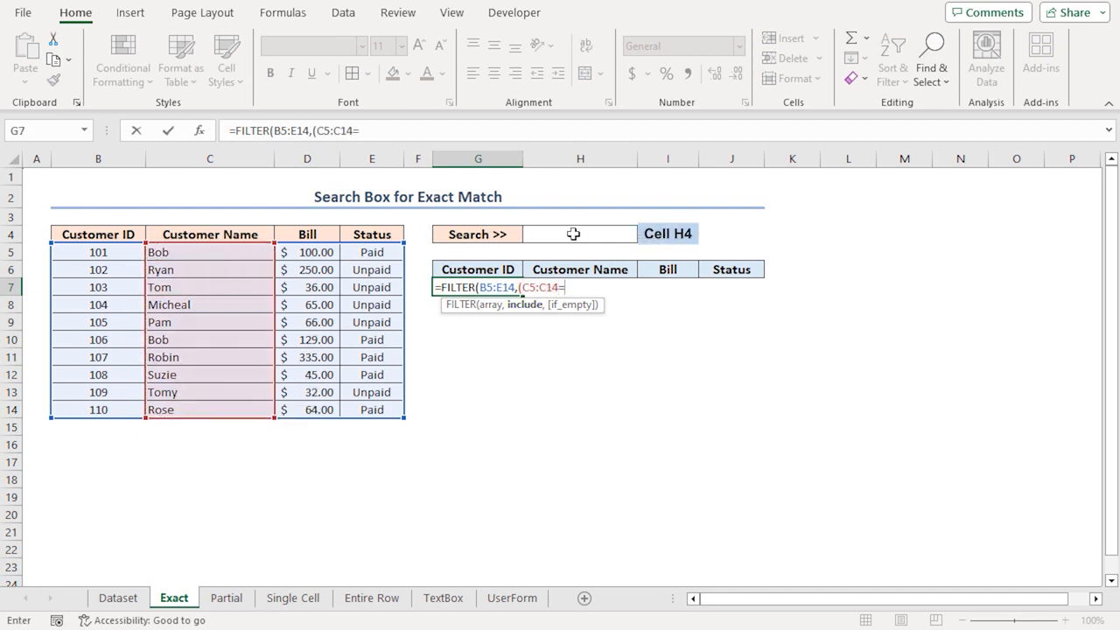
left_click(575, 242)
type("),")
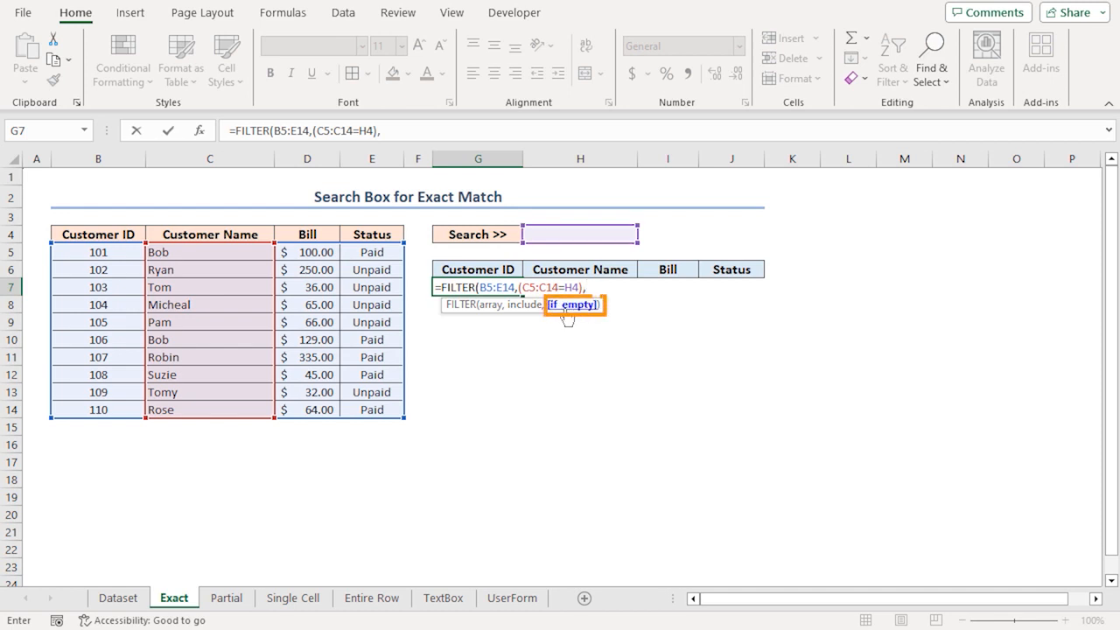
type("\"No Match Found\"")
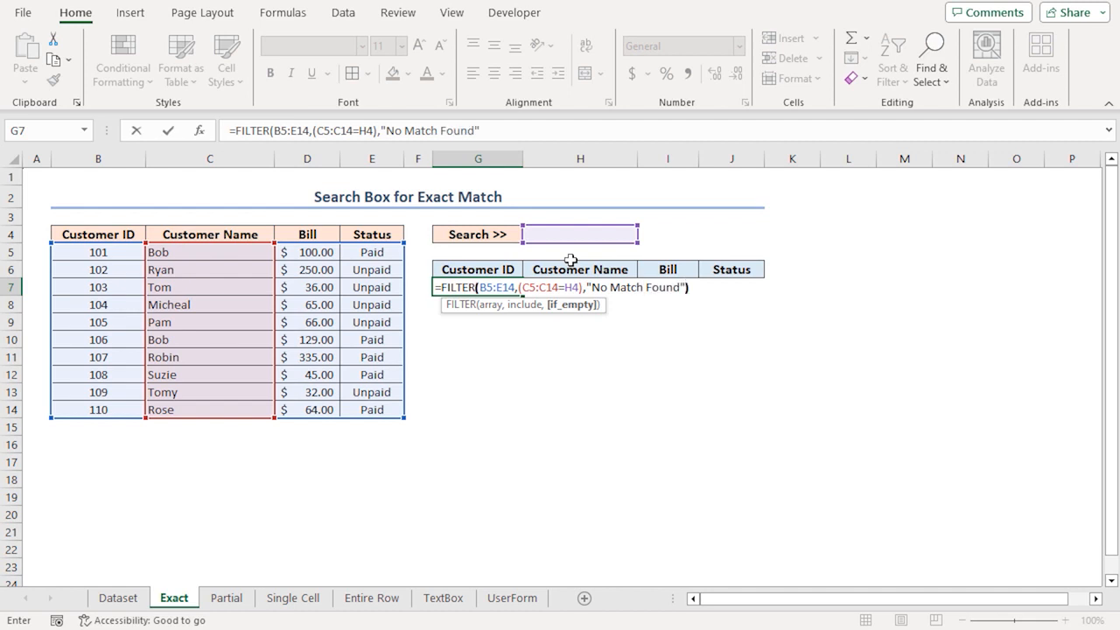
key("Return")
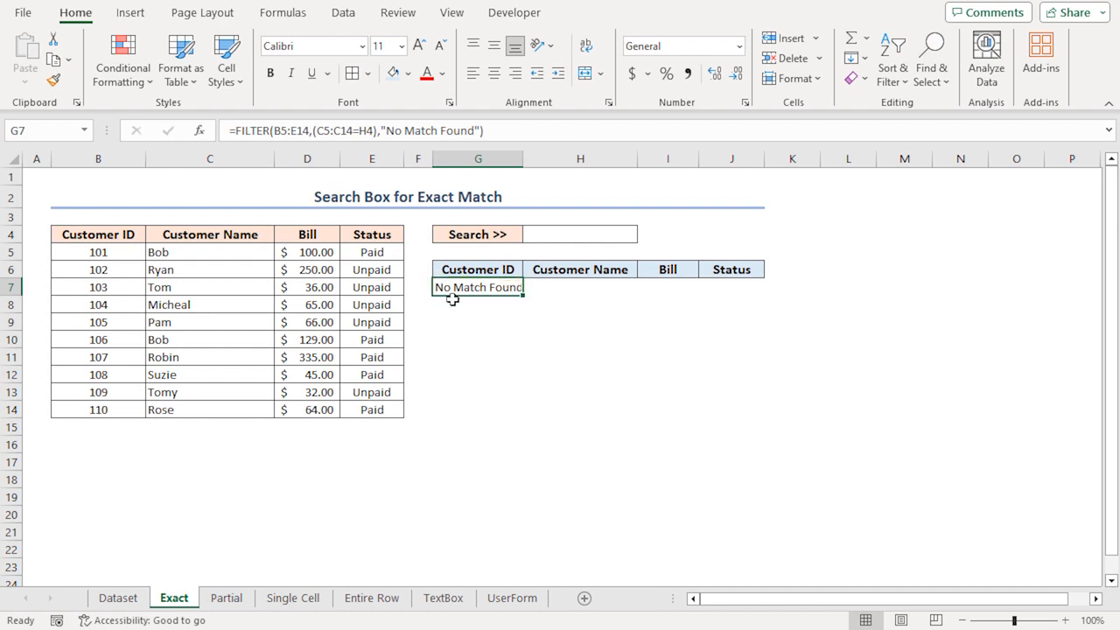
Test the exact-match search box in H4 with the first customer's full name and with the partial entry "B"
left_click(583, 234)
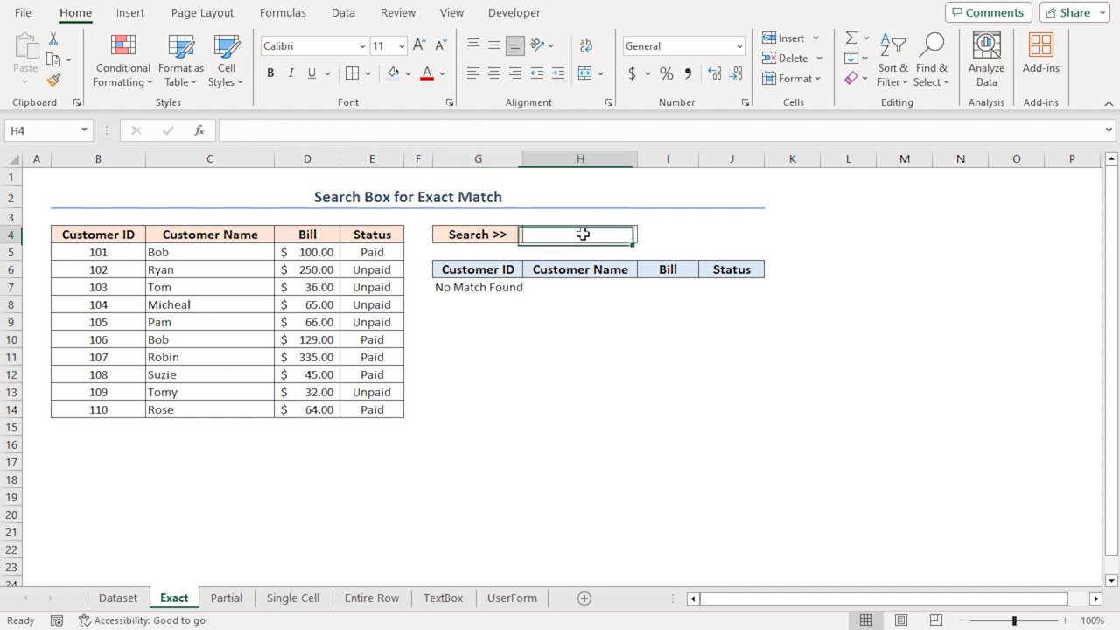
type("Bob")
key("Return")
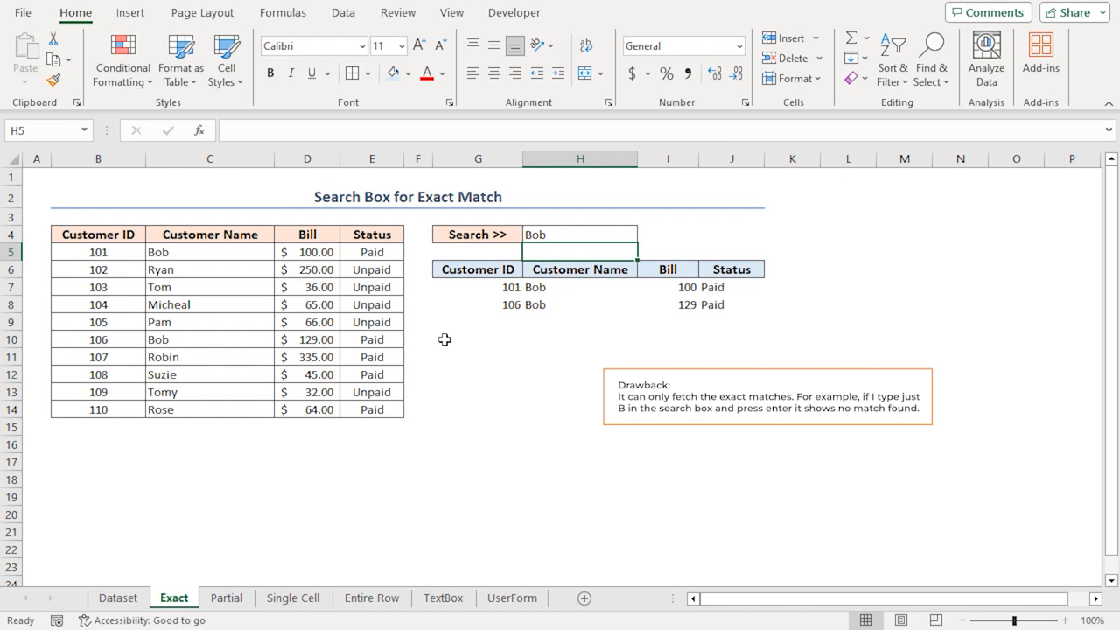
left_click(538, 233)
type("B")
key("Return")
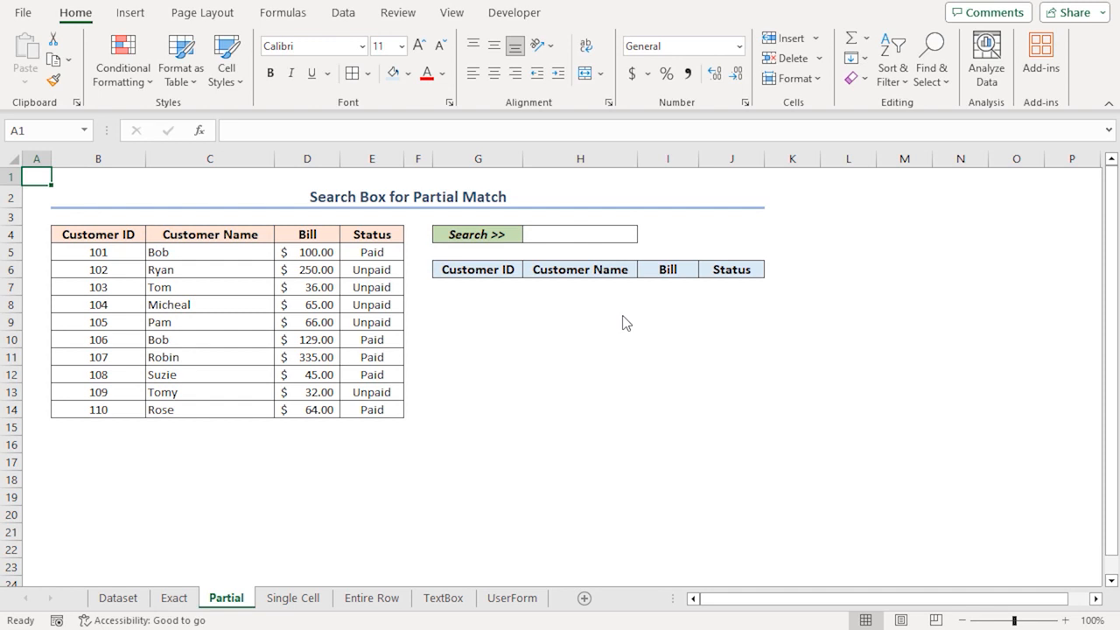
type("R")
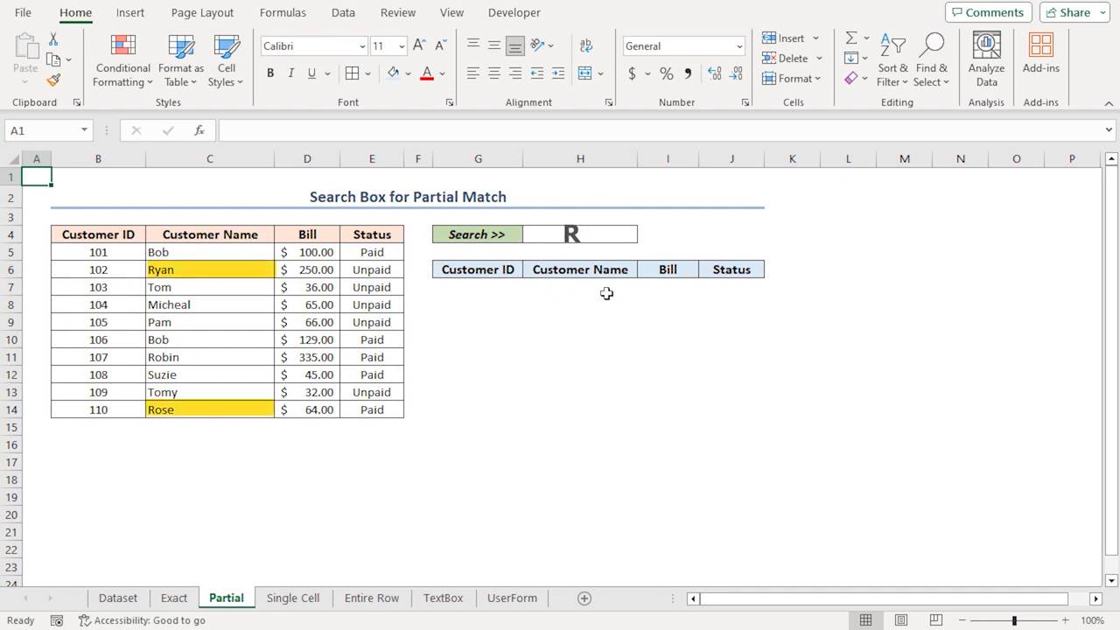
key("BackSpace")
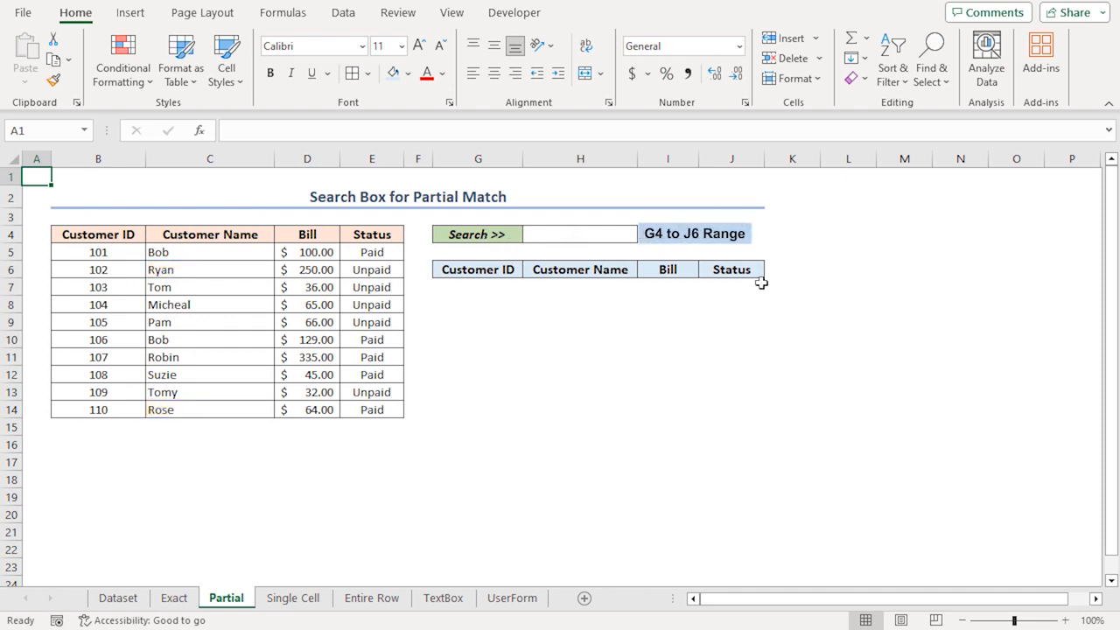
Begin a FILTER formula in G7 of the Partial sheet with B5:E14 as the array
left_click(473, 289)
type("=")
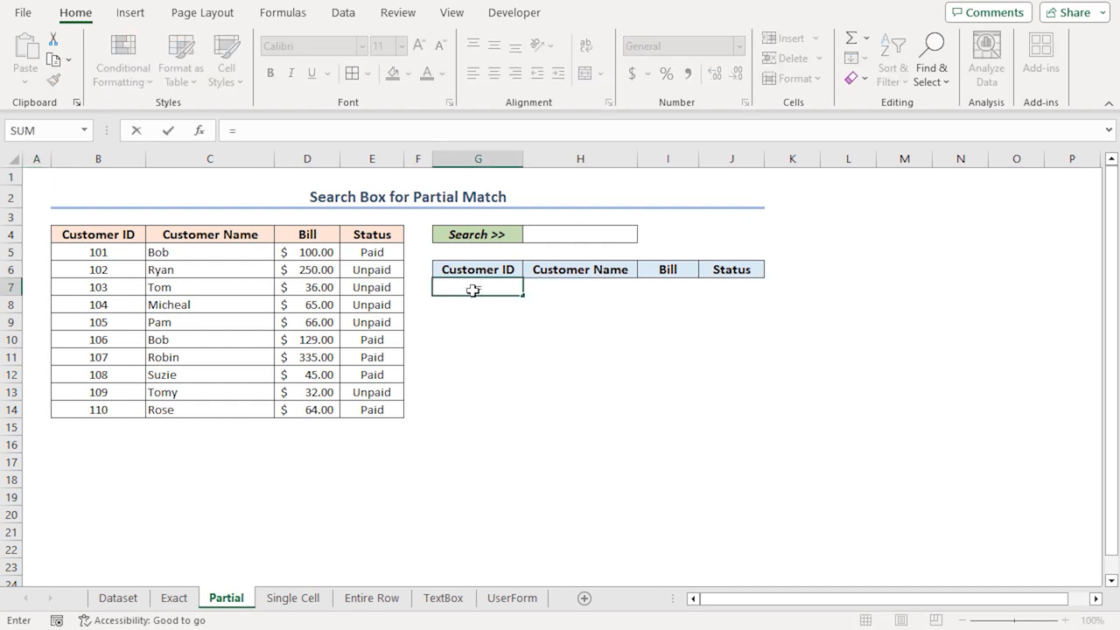
type("fil")
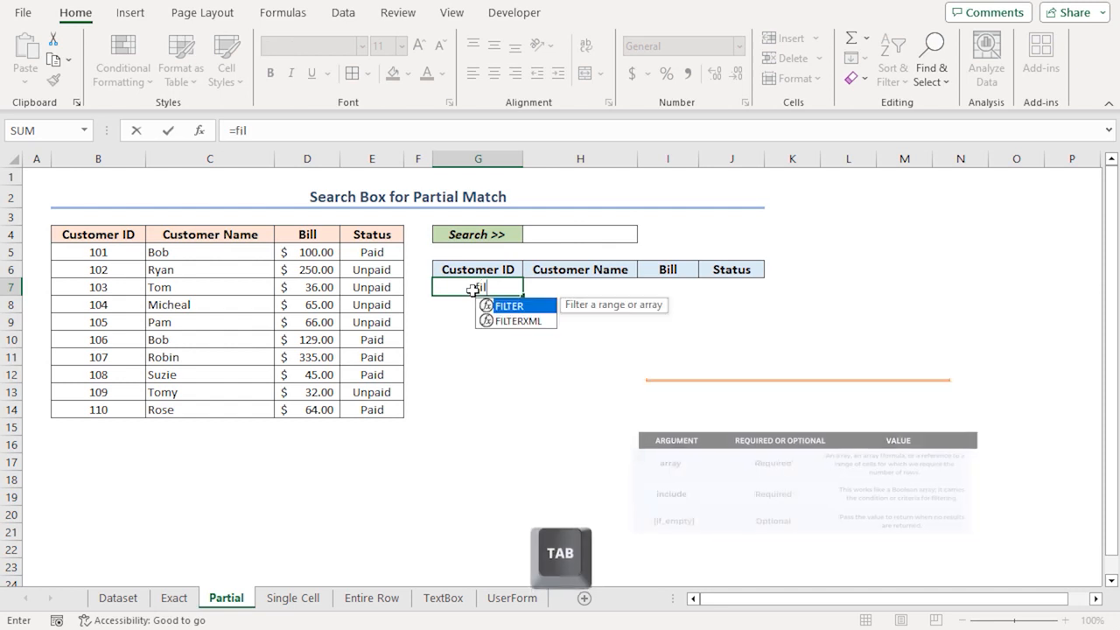
key("Tab")
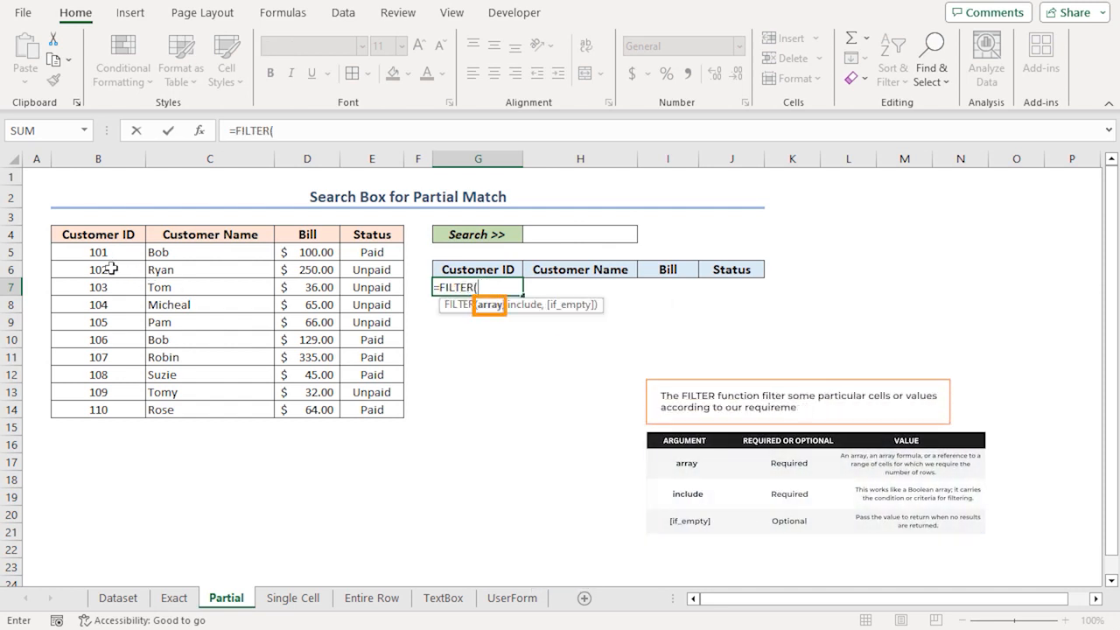
left_click_drag(92, 252, 352, 404)
type(",")
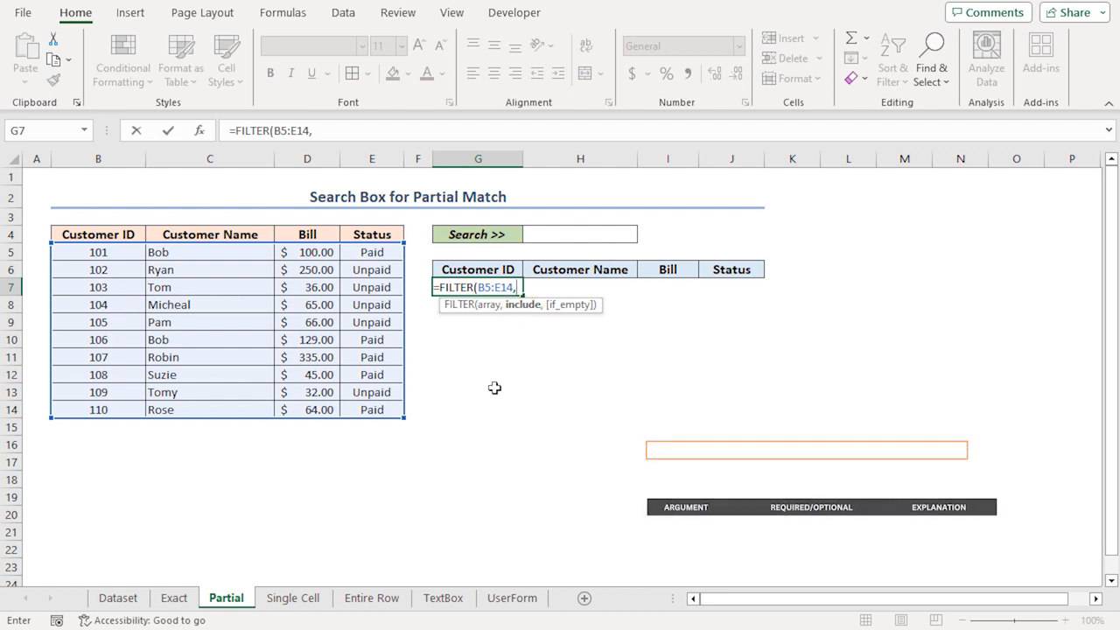
Complete the FILTER formula with ISNUMBER(SEARCH(H4,C5:C14)) as the condition and "No Match Found" as the value if empty
type("ISNUMBER(")
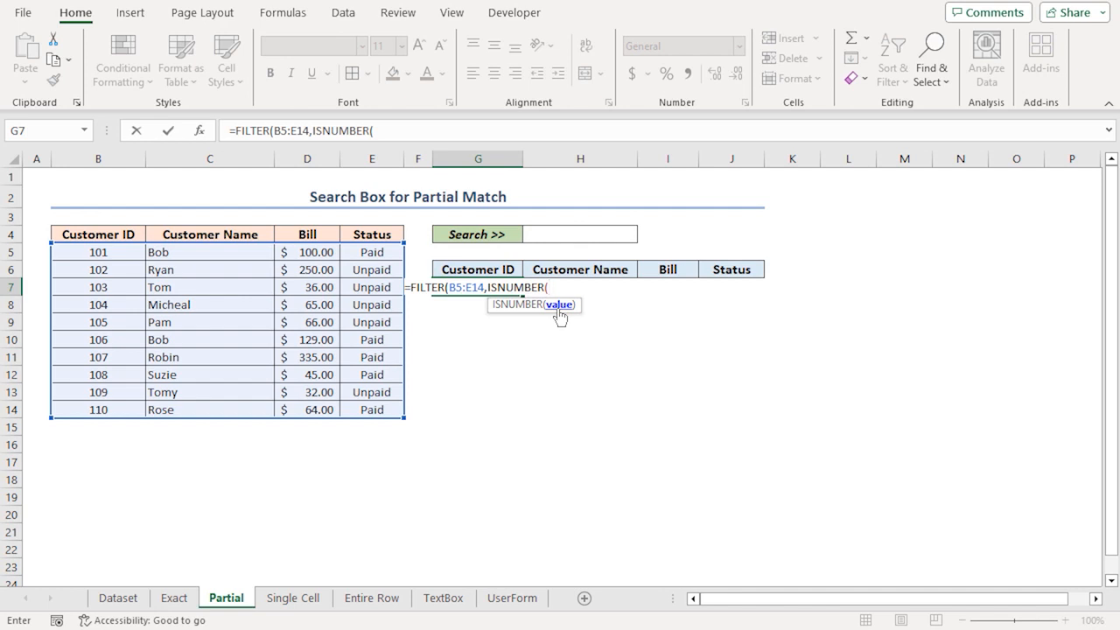
type("sear")
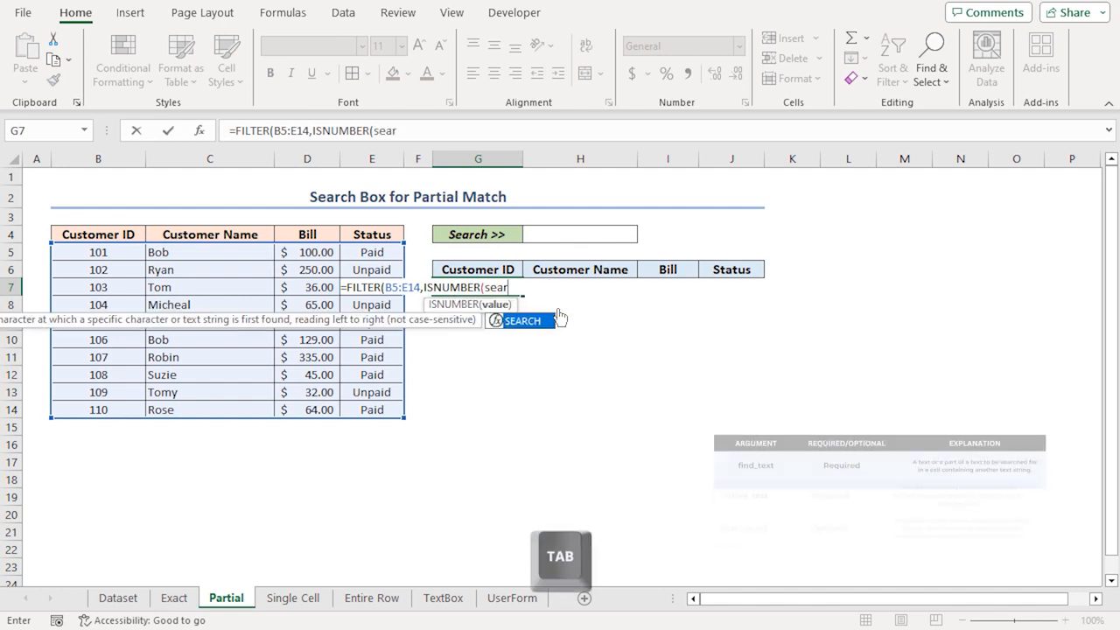
key("Tab")
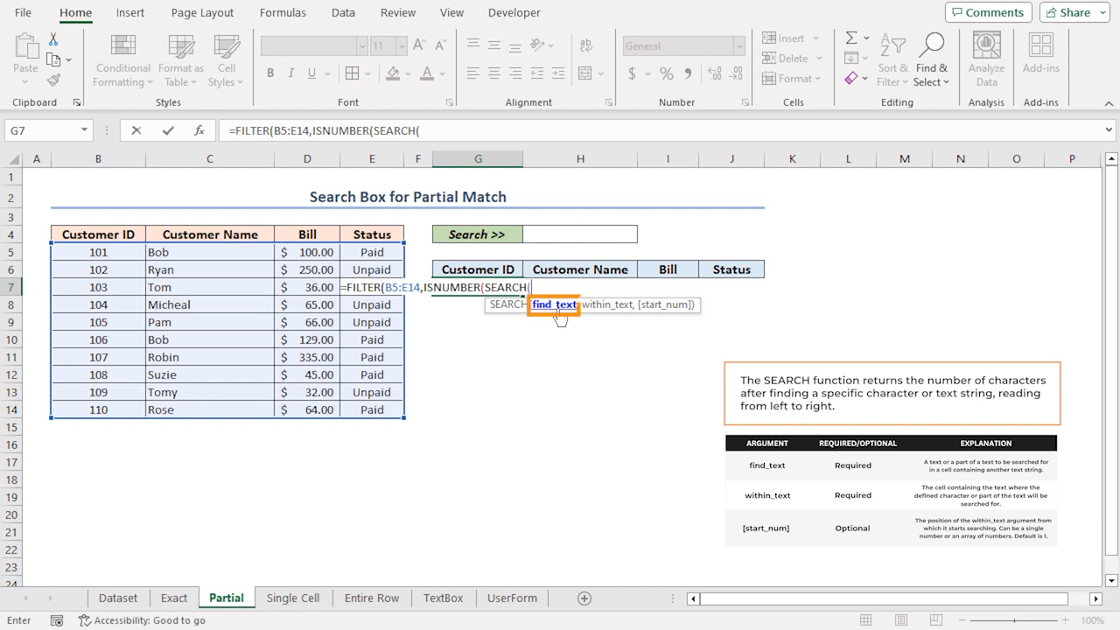
left_click(567, 233)
type(",")
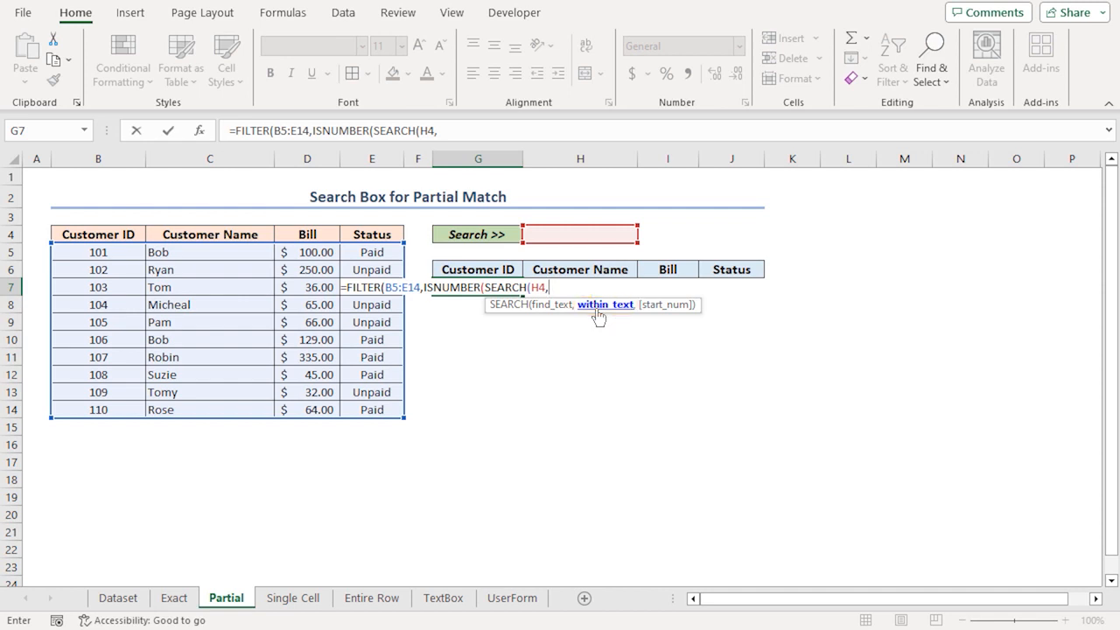
left_click_drag(173, 252, 195, 409)
type(")")
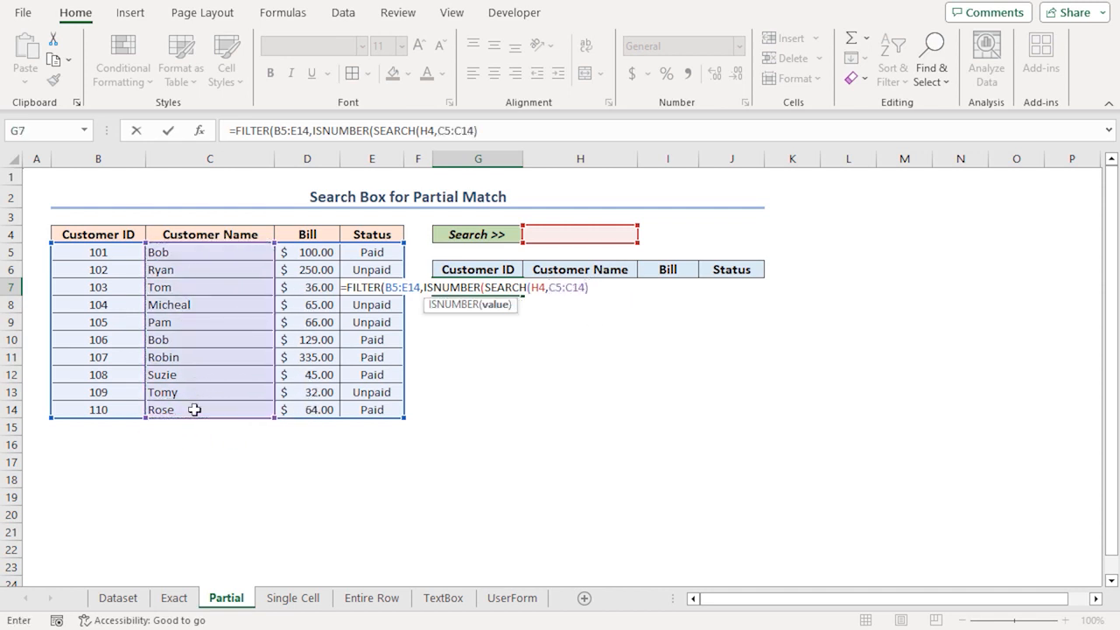
type("),")
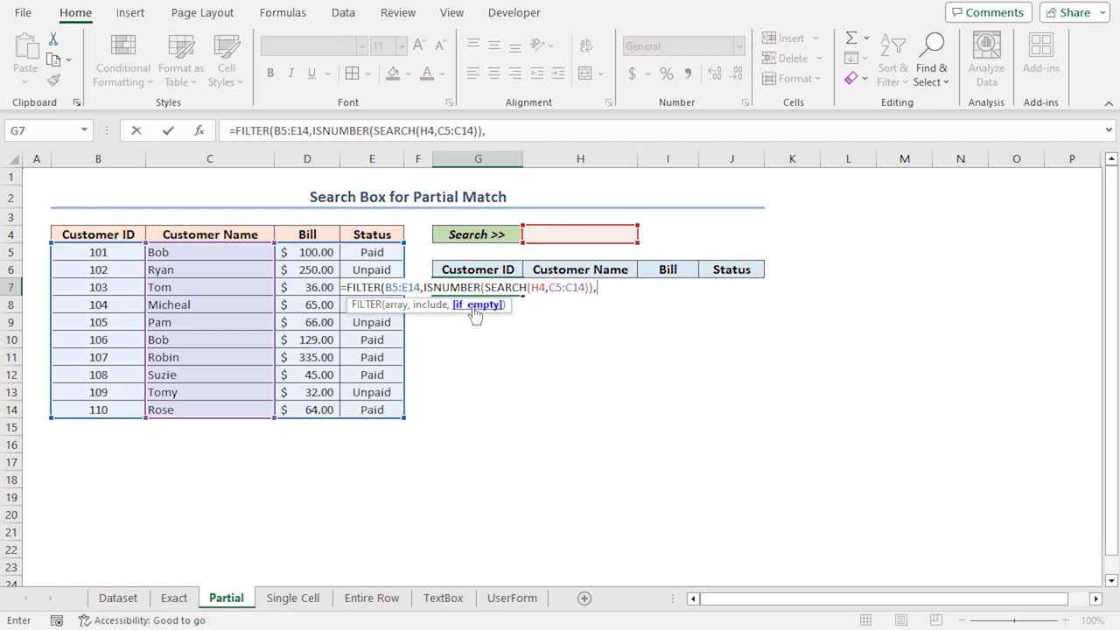
type("\"No Match Found\"")
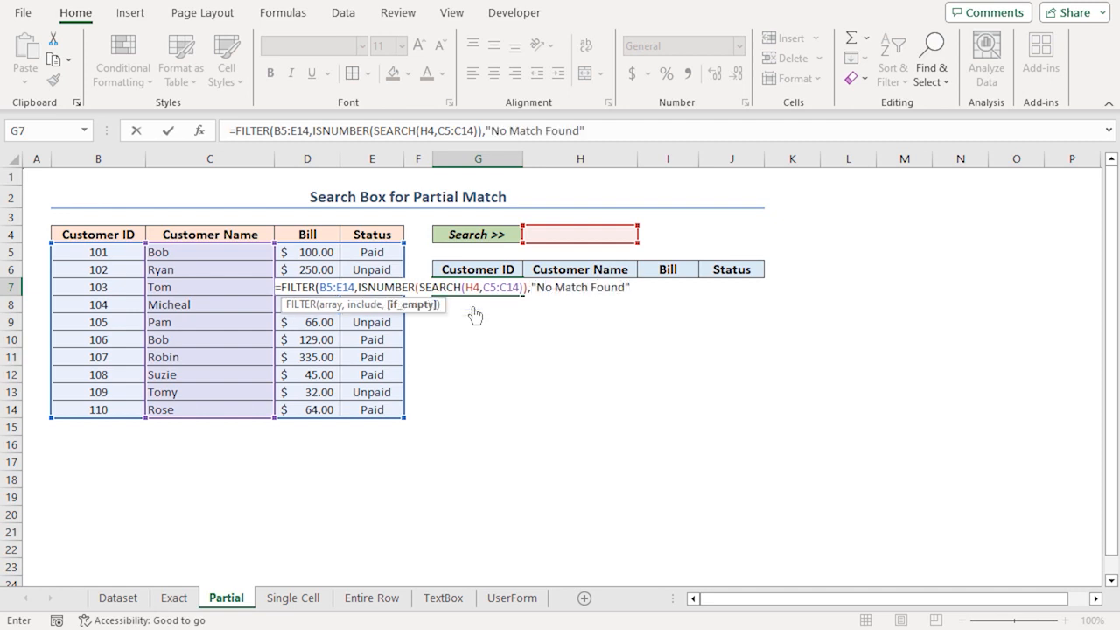
type(")")
key("Return")
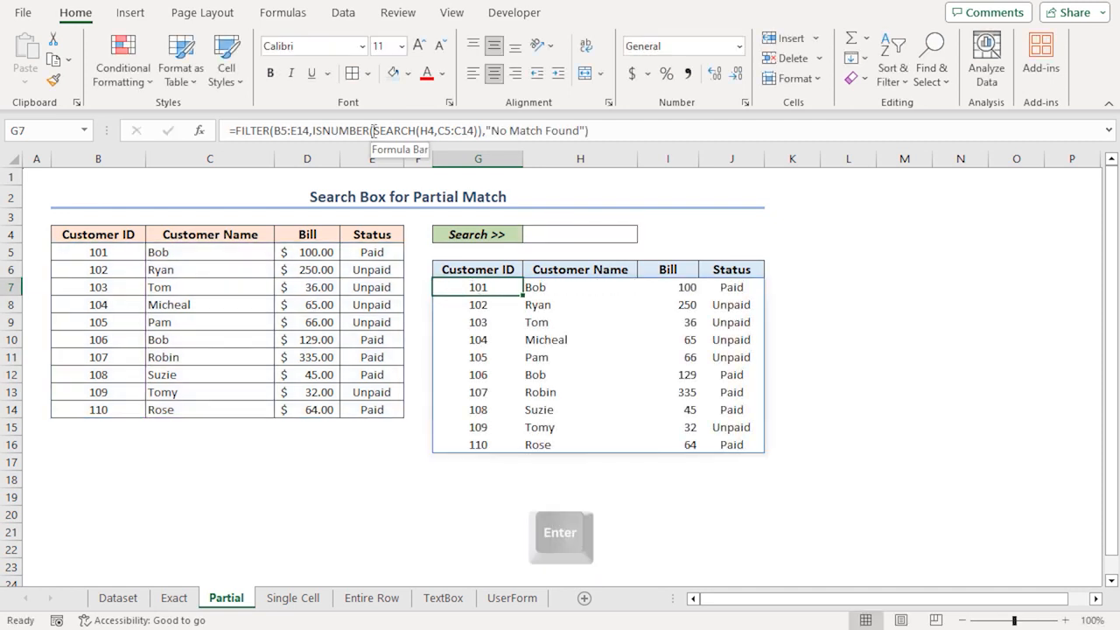
Examine the intermediate results of the SEARCH, ISNUMBER and FILTER parts of the formula in G7, leaving the formula as is
left_click_drag(374, 131, 477, 130)
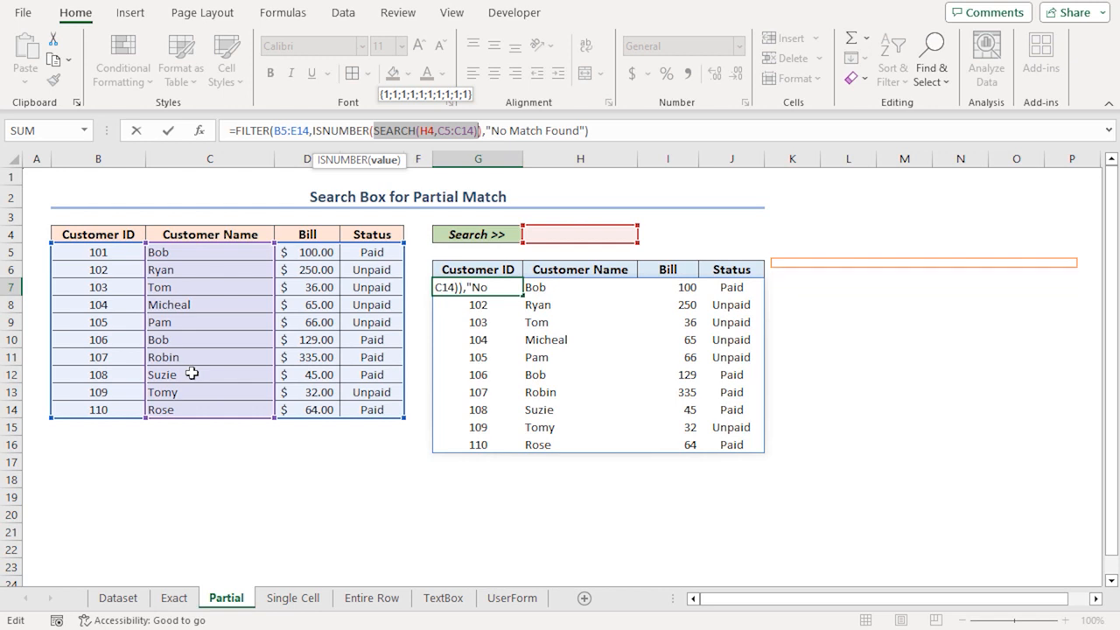
left_click_drag(313, 131, 477, 128)
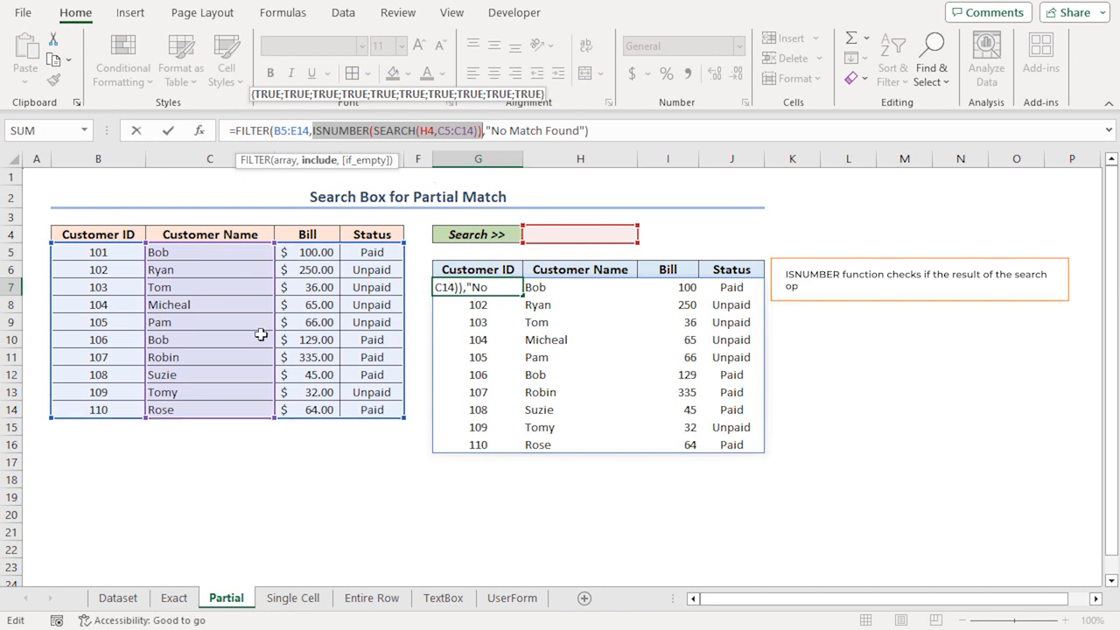
left_click(238, 130)
left_click_drag(238, 130, 579, 138)
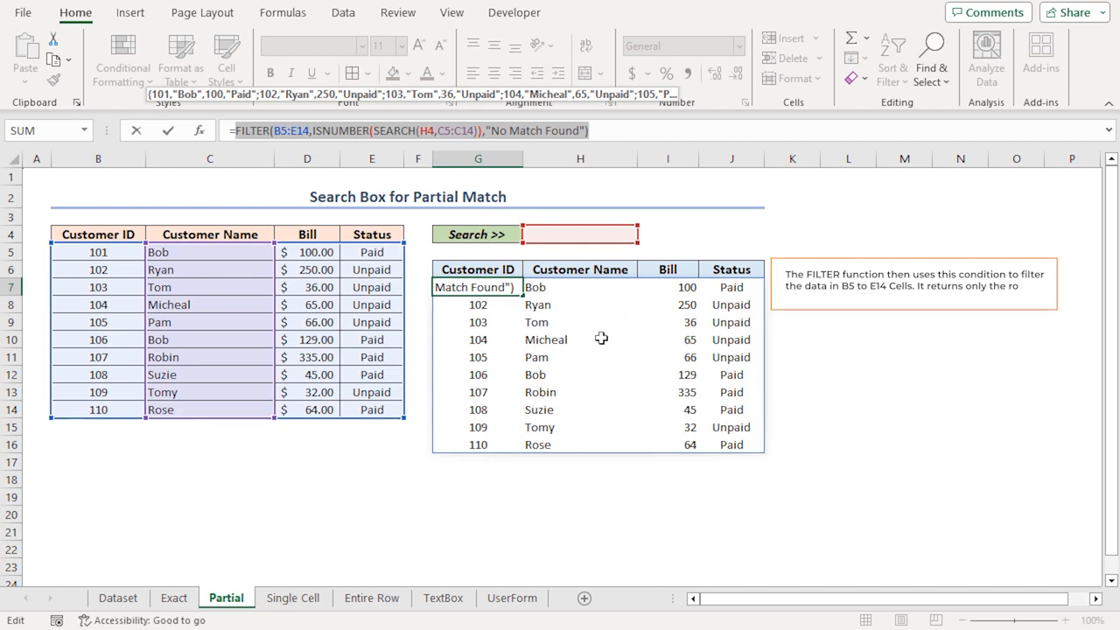
key("Escape")
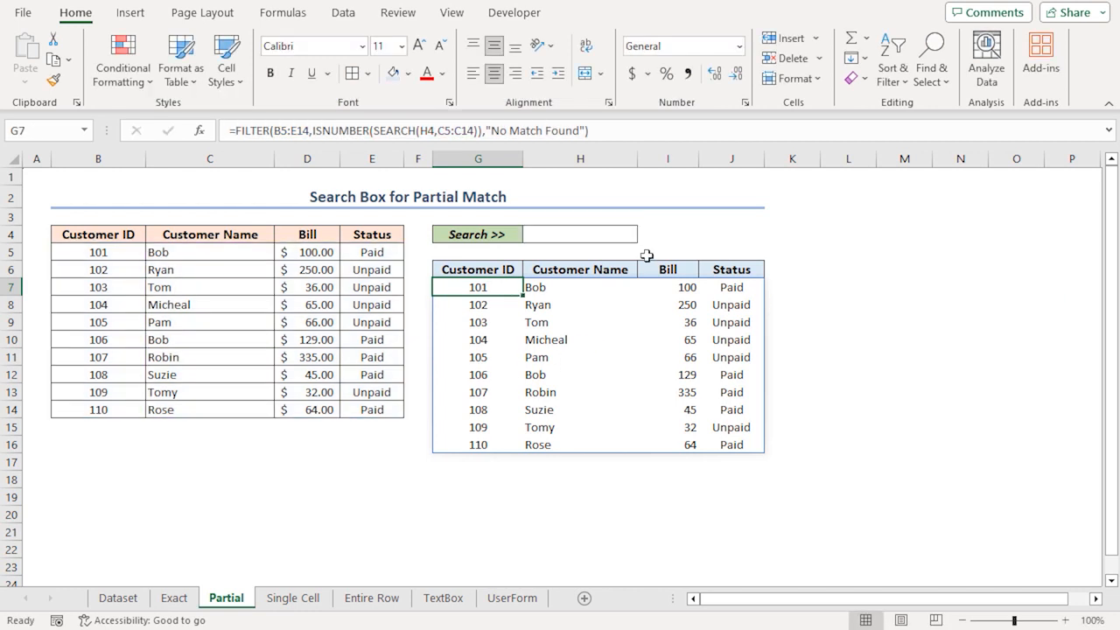
Test the partial-match search box in H4 with the entry "R"
left_click(603, 235)
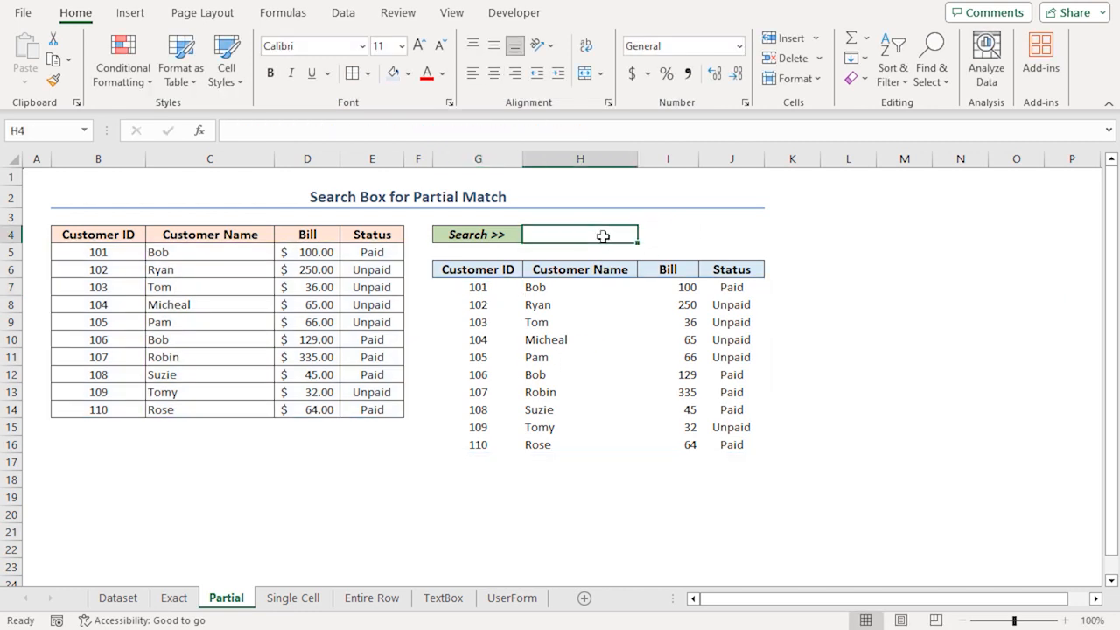
type("R")
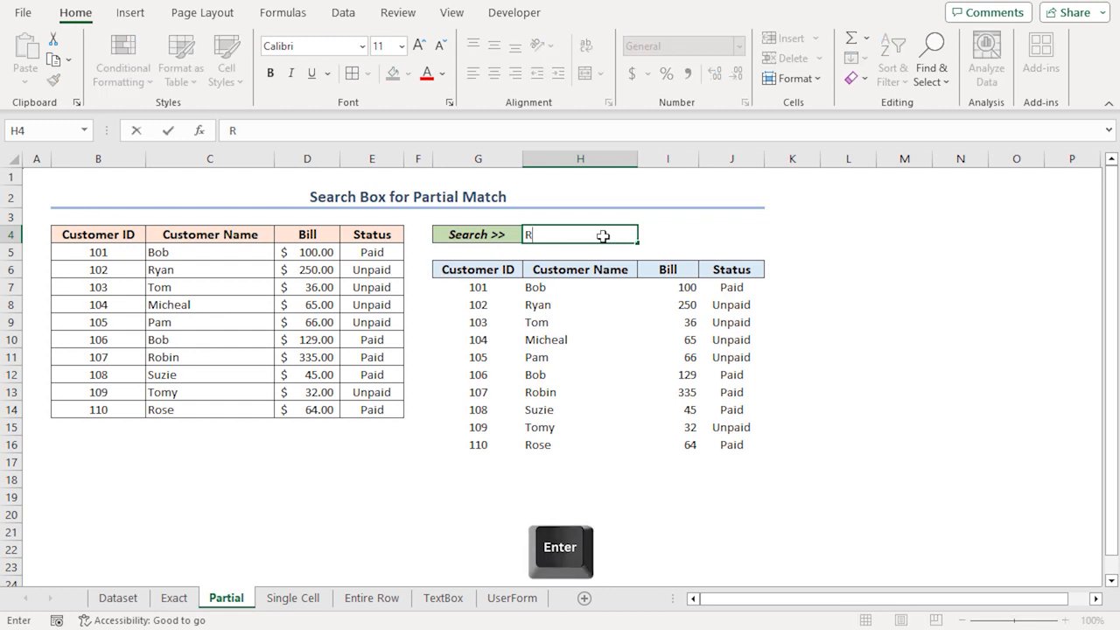
key("Return")
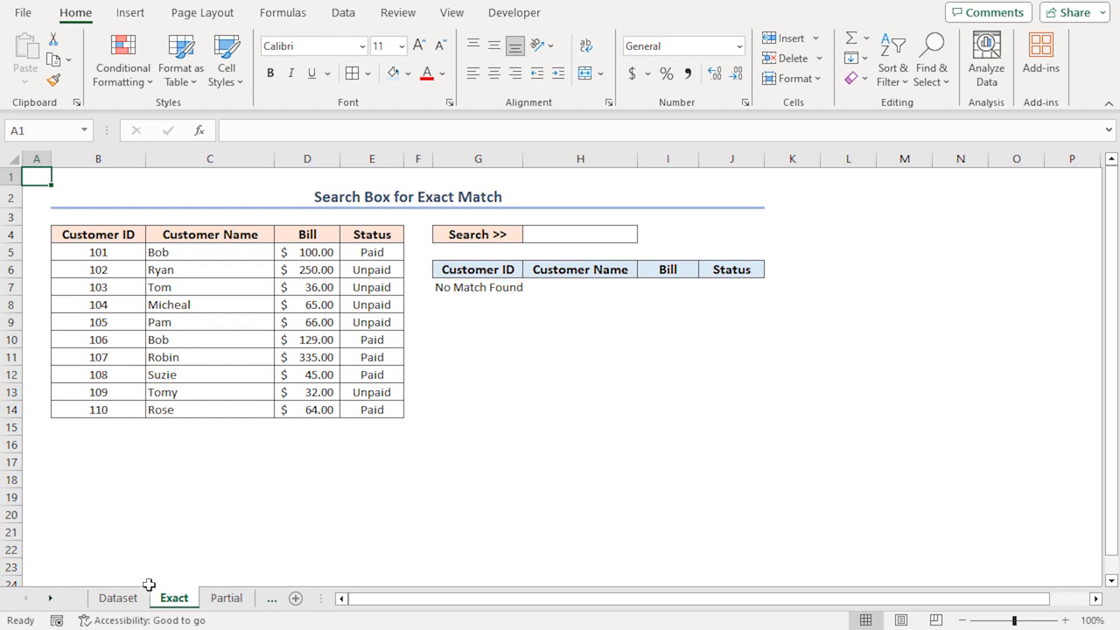
Extend the FILTER condition in G7 of the Exact sheet with three more copies of (C5:C14=H4), joined by plus signs
left_click(459, 288)
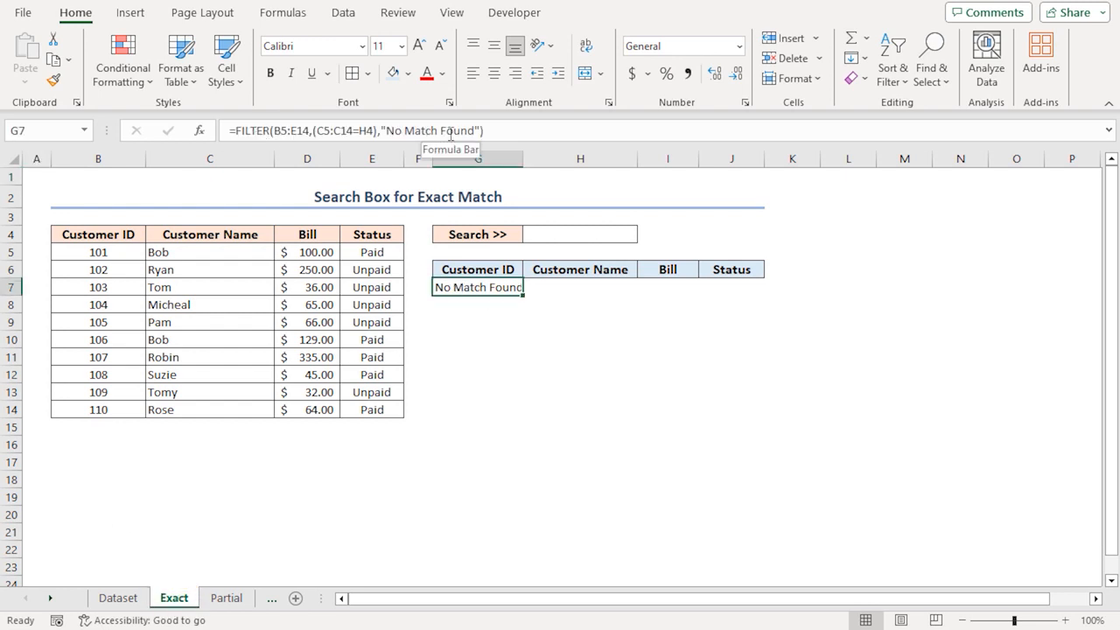
left_click(328, 129)
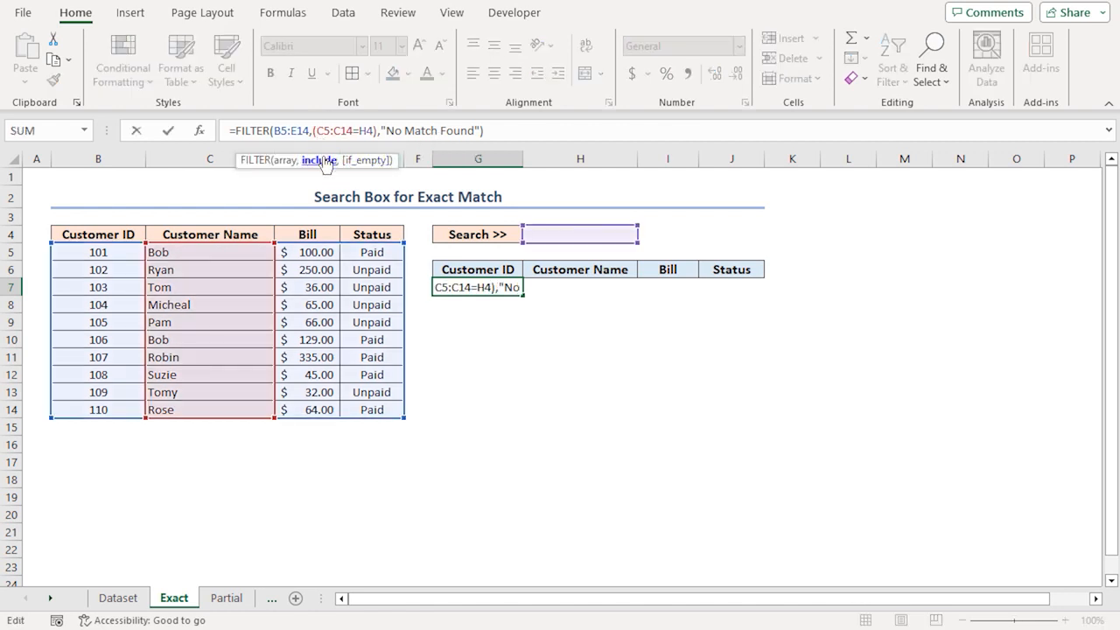
left_click_drag(314, 130, 377, 132)
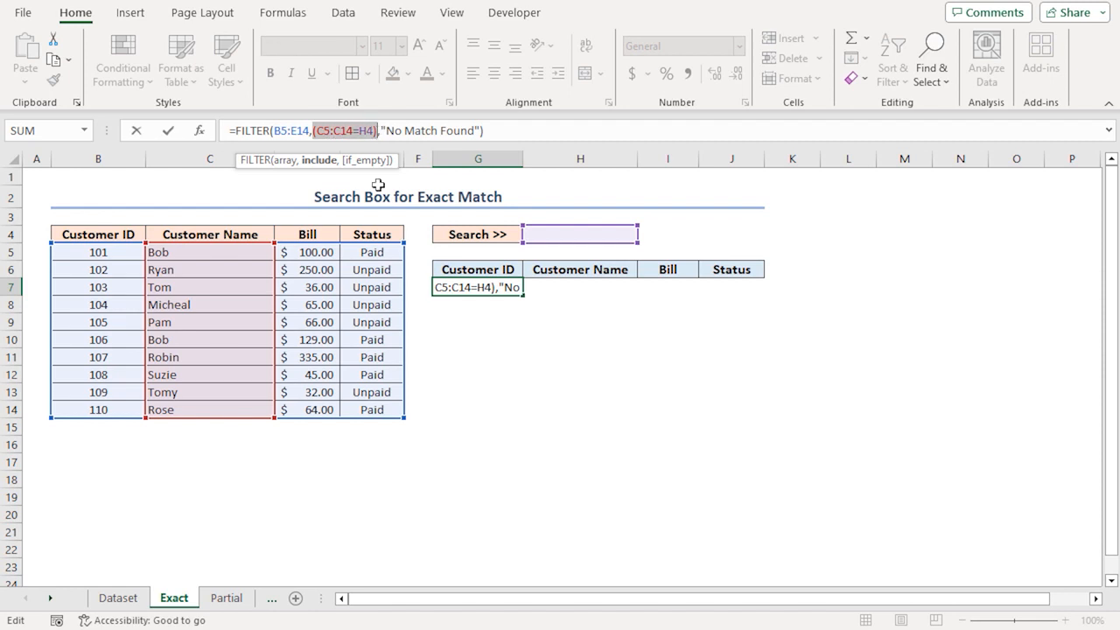
key("ctrl+c")
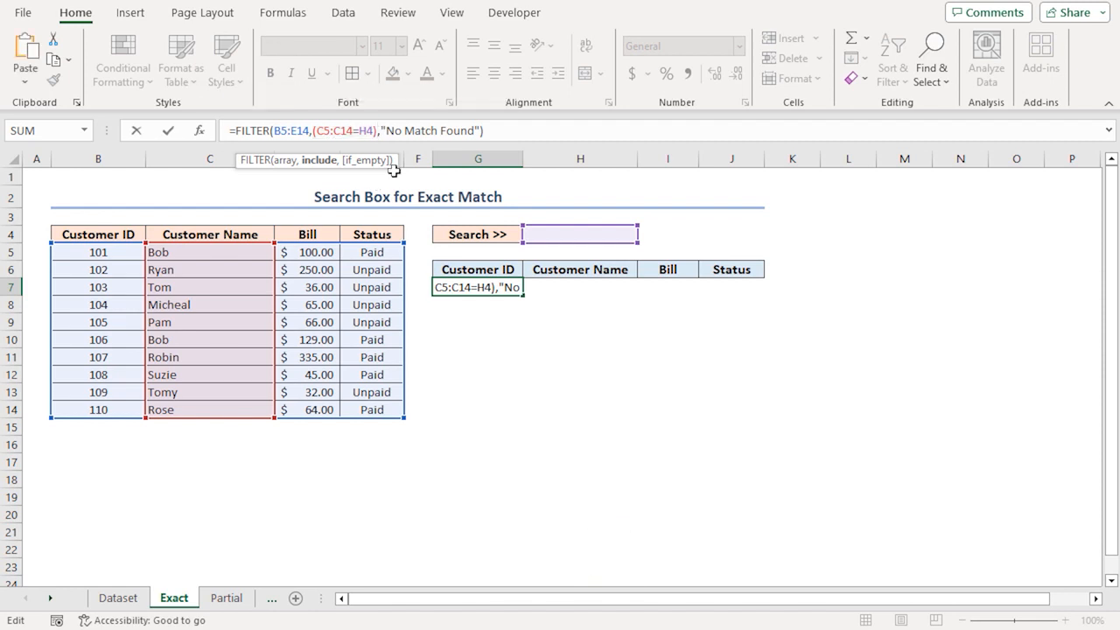
type("+")
key("ctrl+v")
type("+")
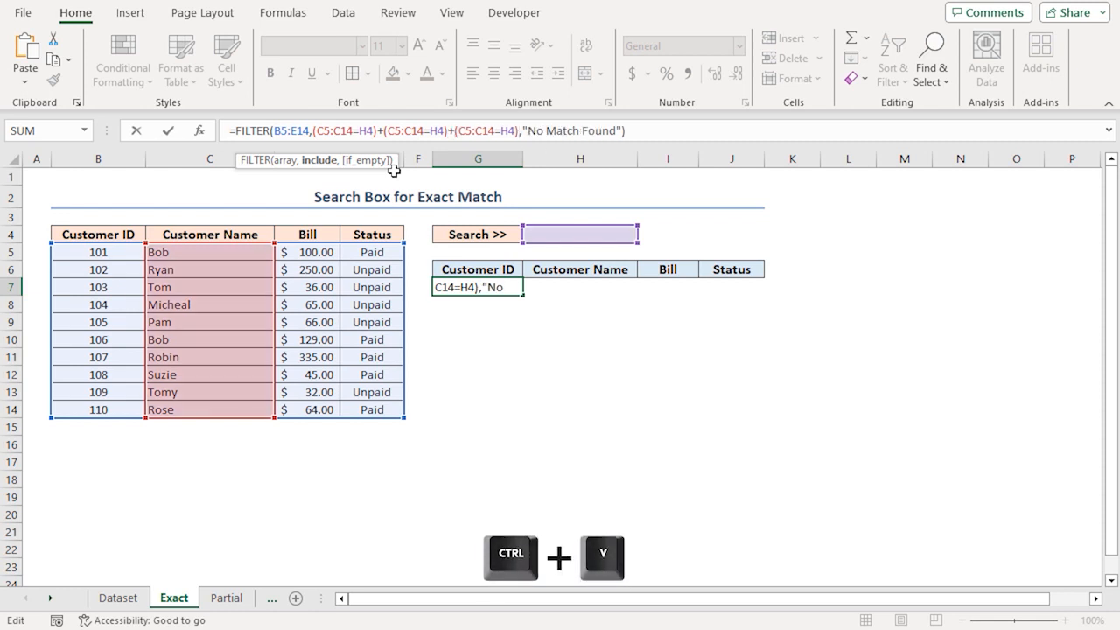
key("ctrl+v")
type("+")
key("ctrl+v")
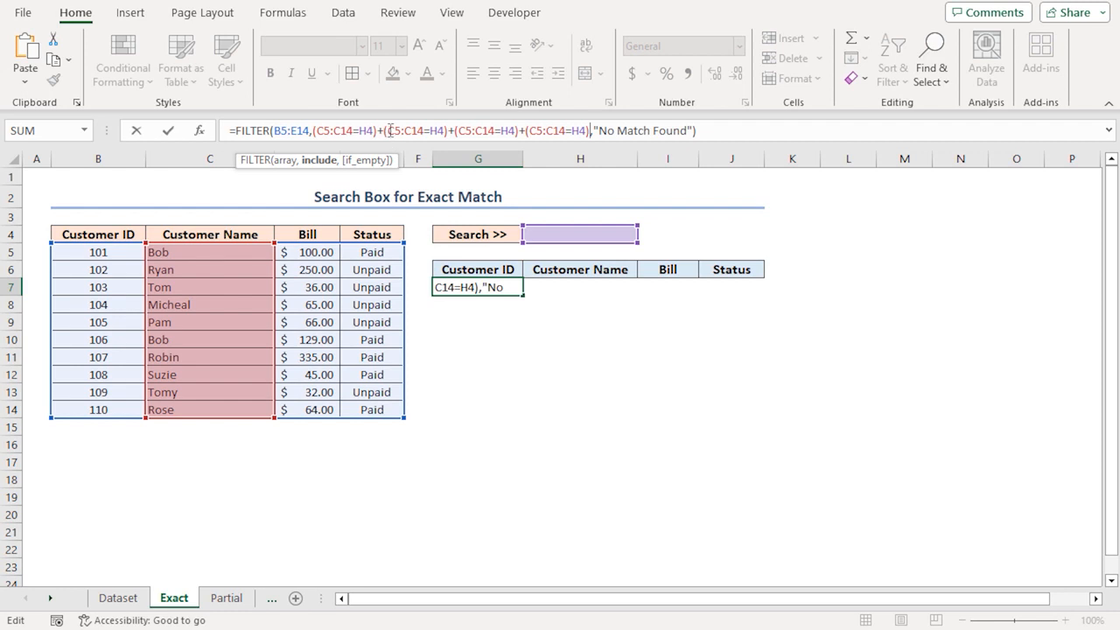
Change the ranges in the three added exact-match conditions to B5:B14, D5:D14 and E5:E14, and commit the formula
left_click_drag(389, 131, 425, 133)
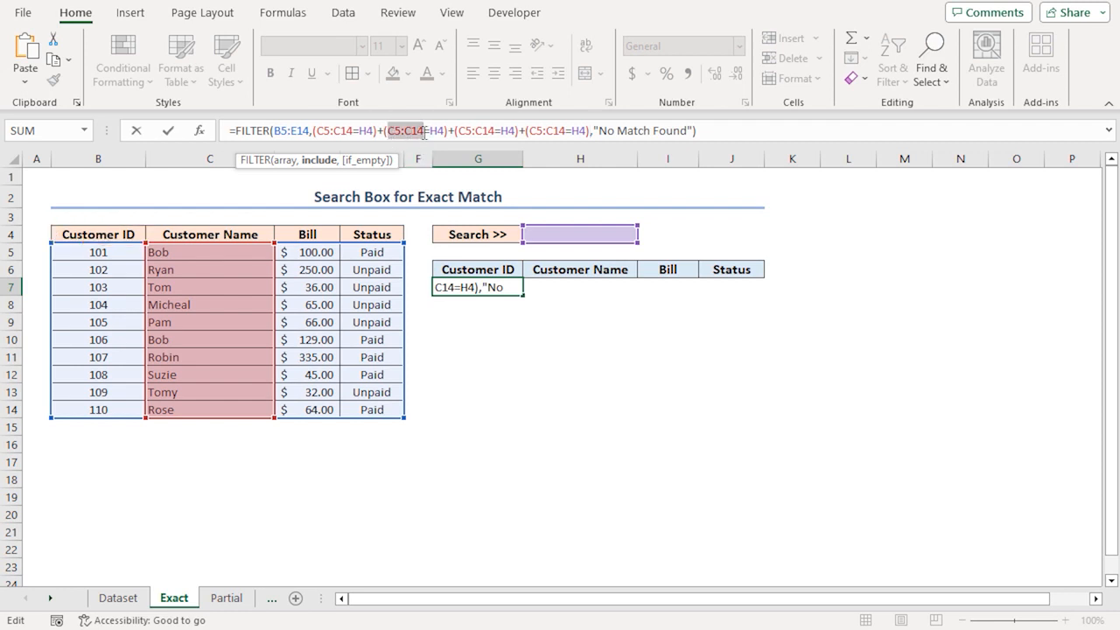
left_click_drag(88, 251, 120, 409)
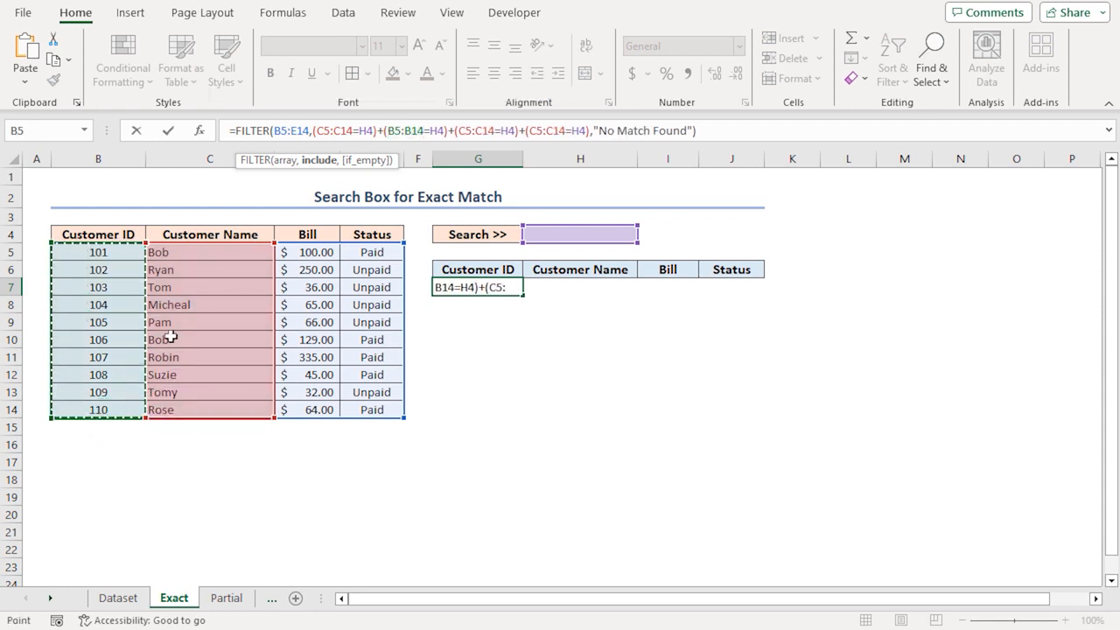
left_click_drag(458, 131, 492, 131)
left_click_drag(295, 251, 301, 408)
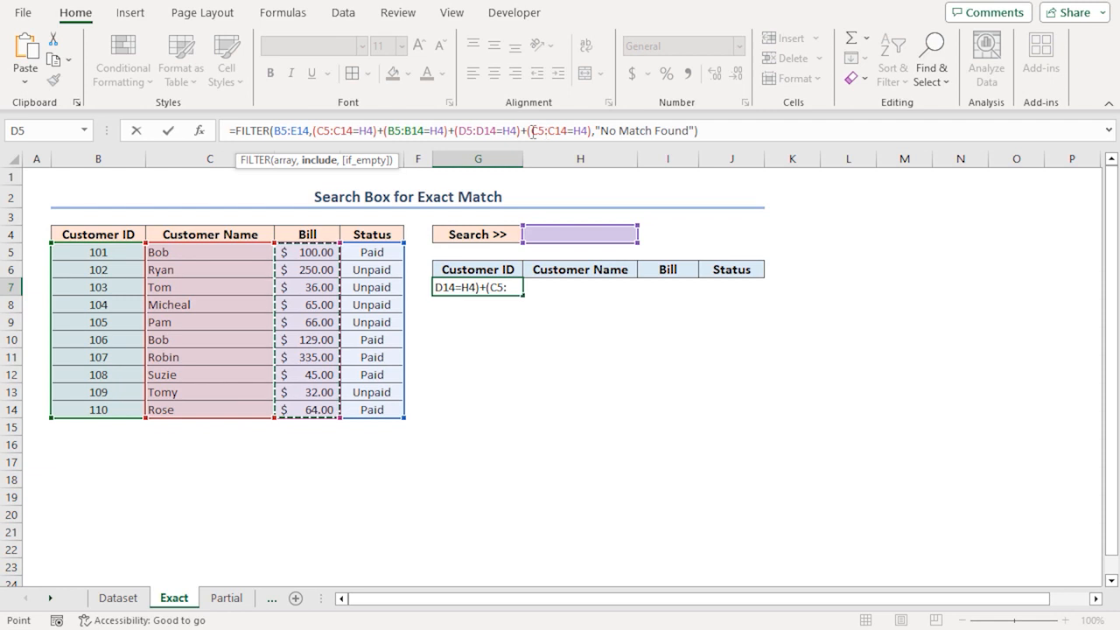
left_click_drag(532, 130, 569, 131)
left_click_drag(368, 252, 375, 407)
key("Return")
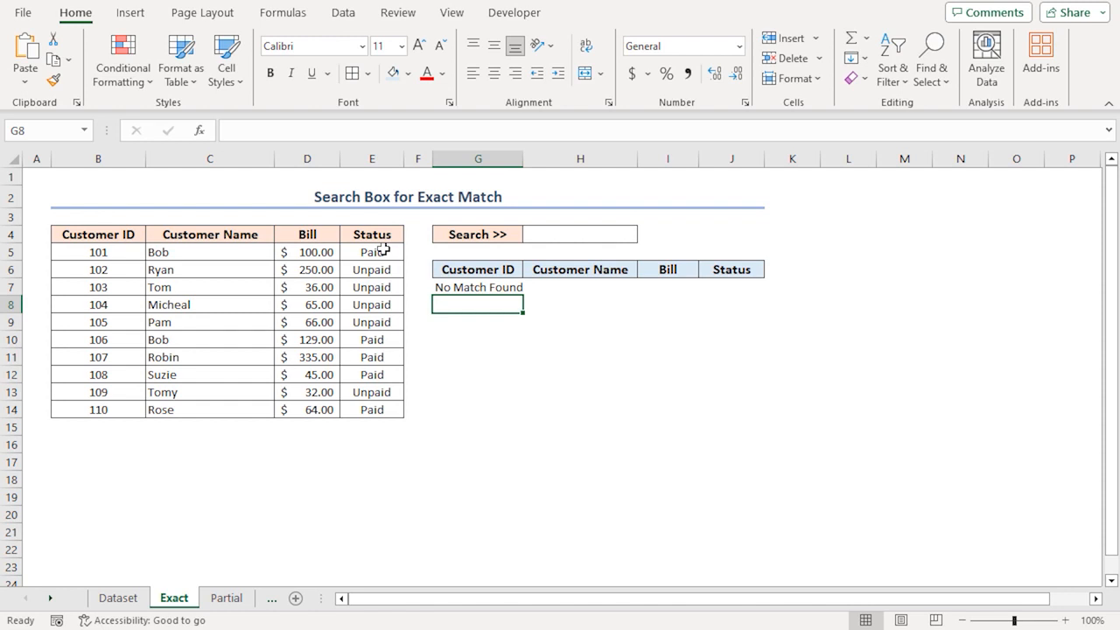
Test the exact-match search box in H4 with the status "paid"
left_click(542, 234)
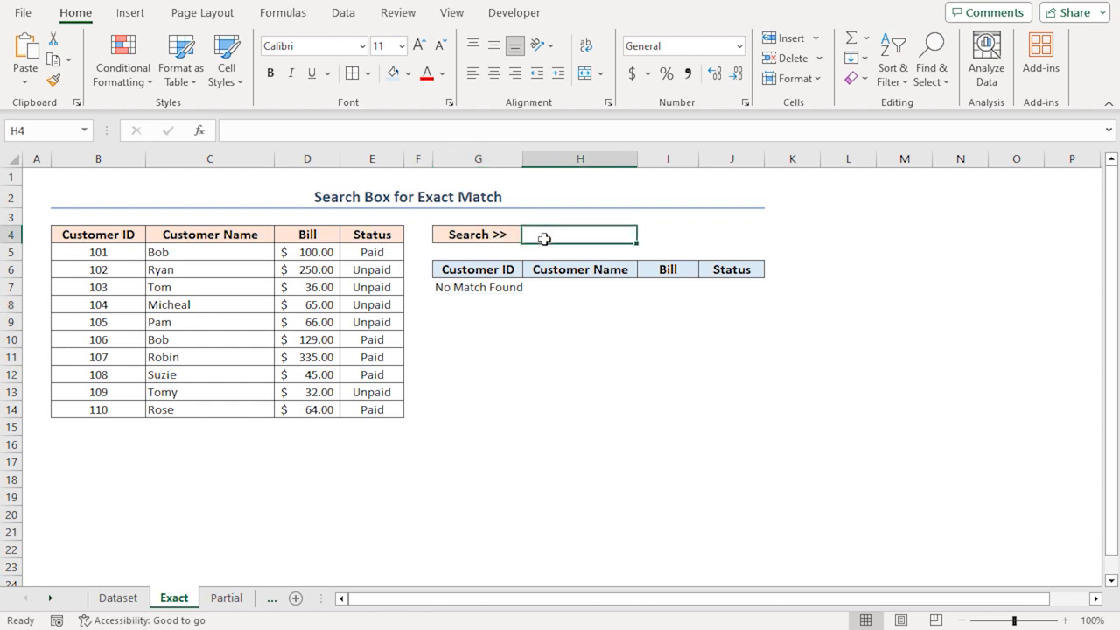
type("paid")
key("Return")
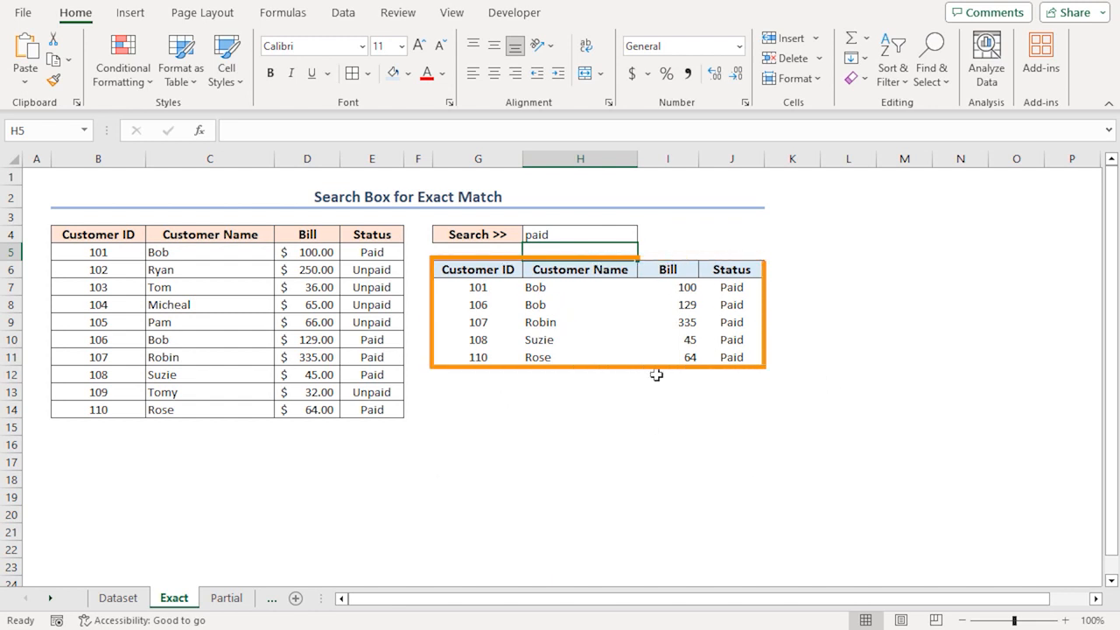
Extend the FILTER condition in G7 of the Partial sheet with three more copies of ISNUMBER(SEARCH(H4,C5:C14)), joined by plus signs
left_click(224, 599)
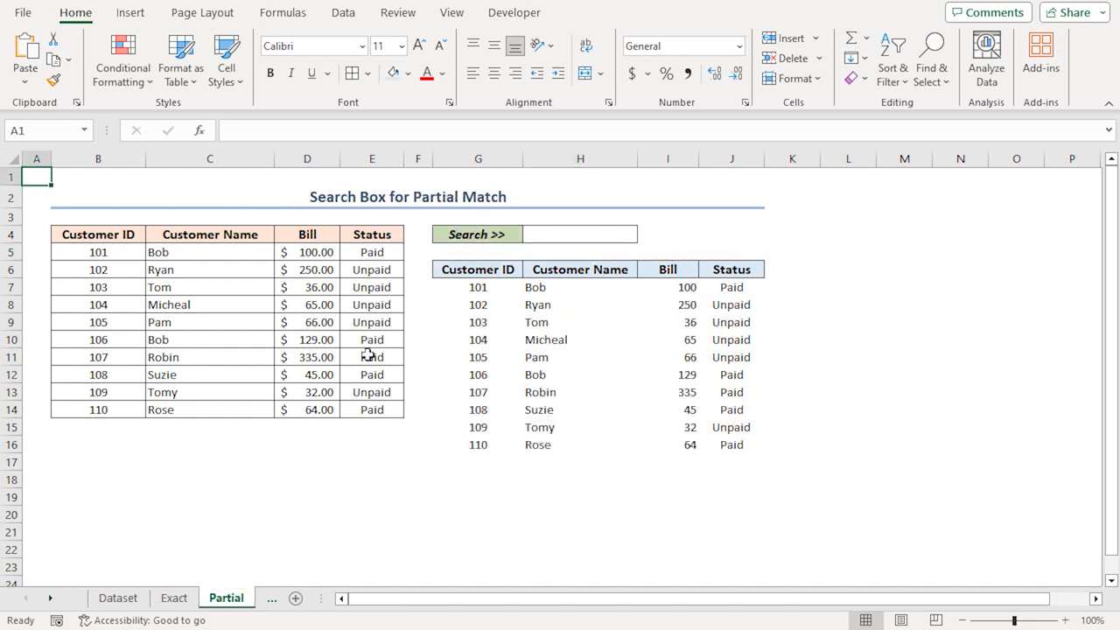
double_click(465, 288)
left_click_drag(313, 130, 483, 131)
key("ctrl+v")
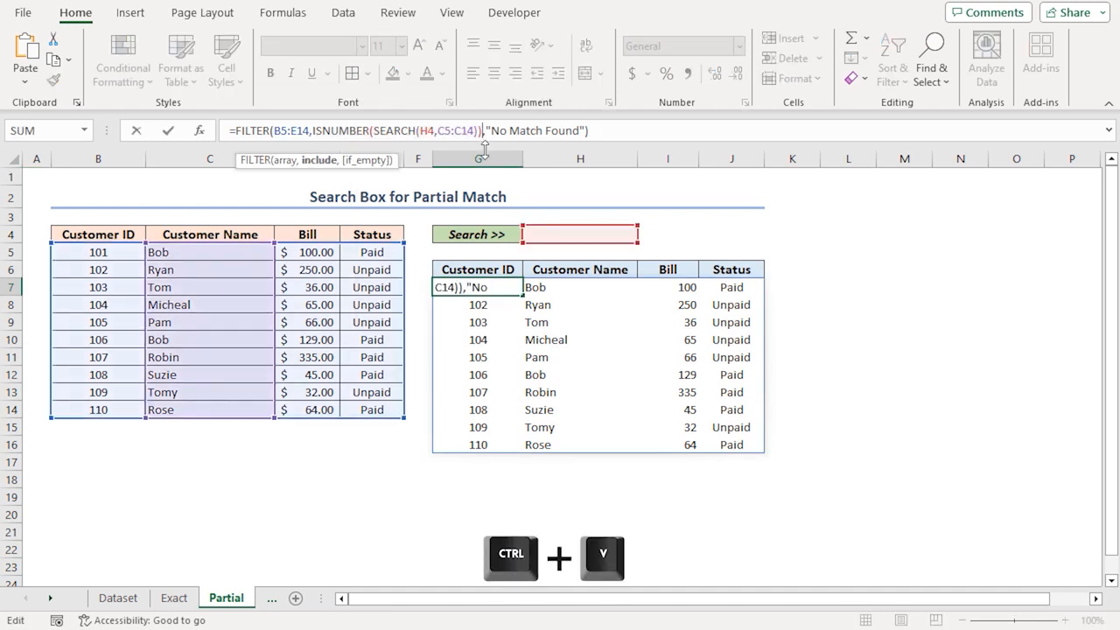
type("+")
key("ctrl+v")
type("+")
key("ctrl+v")
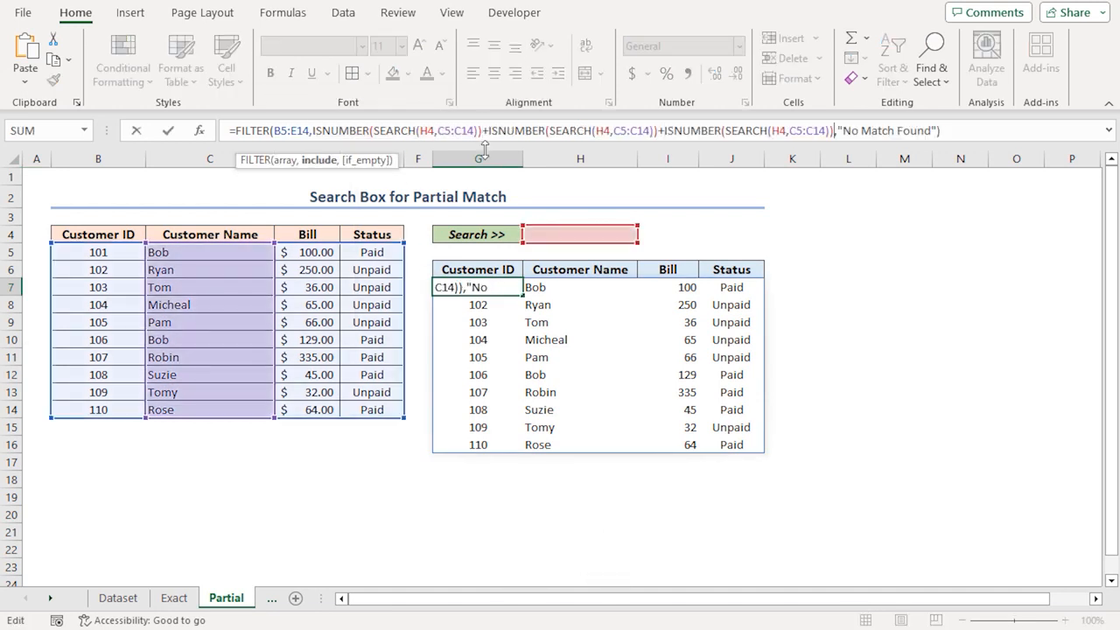
type("+")
type("ISNUMBER(SEARCH(H4,C5:C14))")
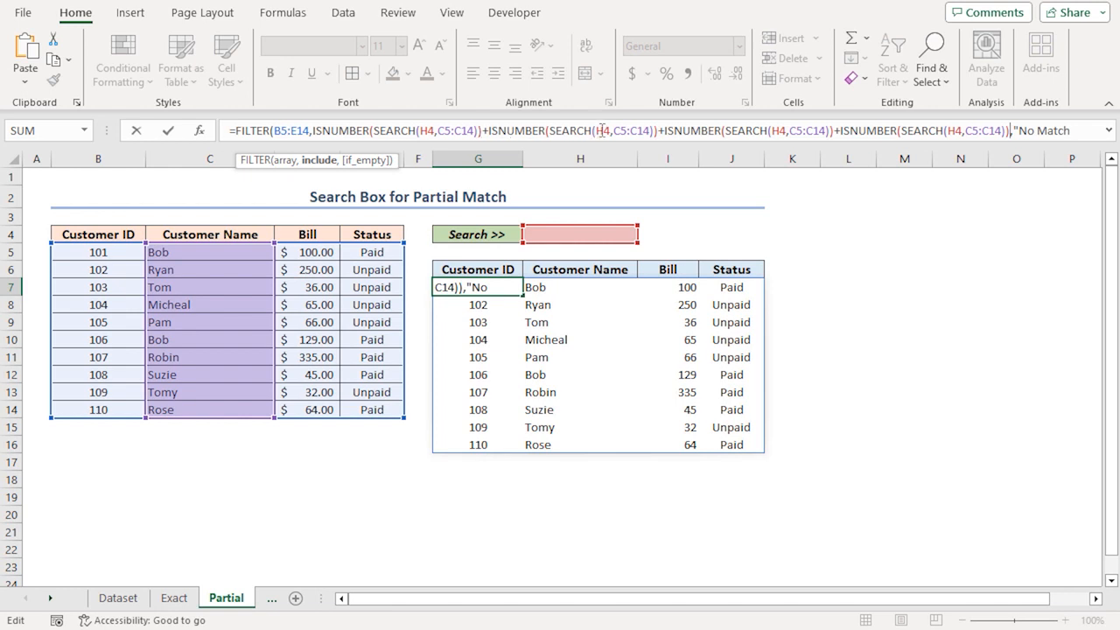
Change the SEARCH ranges in the three added partial-match conditions to B5:B14, D5:D14 and E5:E14, and commit the formula
left_click_drag(618, 130, 652, 130)
left_click_drag(98, 252, 98, 410)
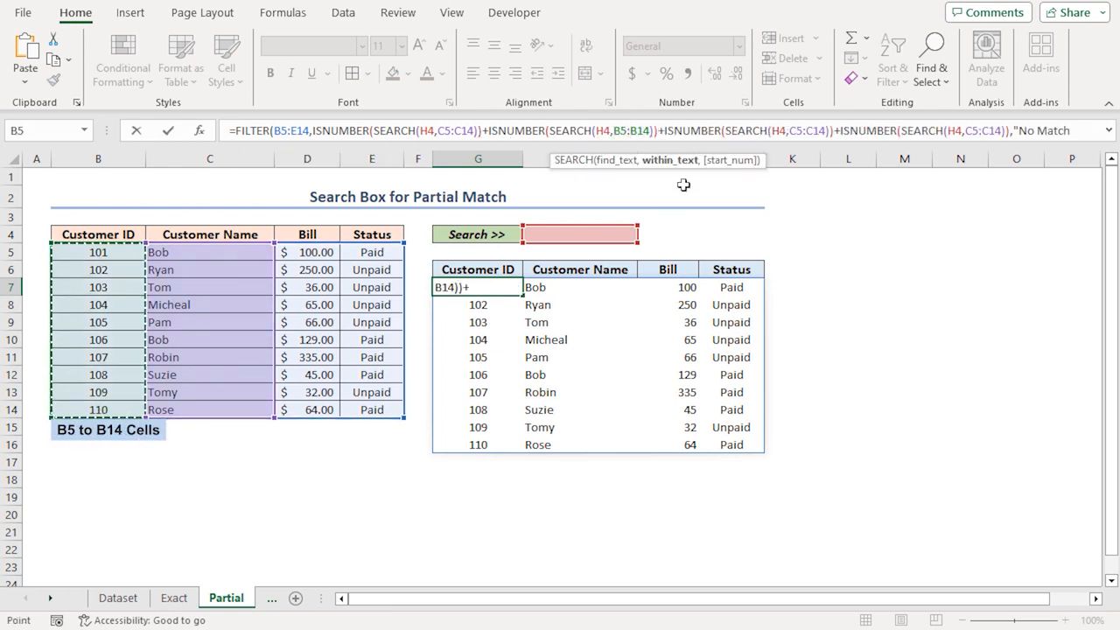
left_click_drag(807, 129, 828, 130)
left_click_drag(300, 252, 300, 409)
left_click_drag(968, 131, 1003, 130)
left_click_drag(372, 252, 372, 409)
key("Return")
Test the partial-match search box in H4 with the customer ID 110
left_click(562, 236)
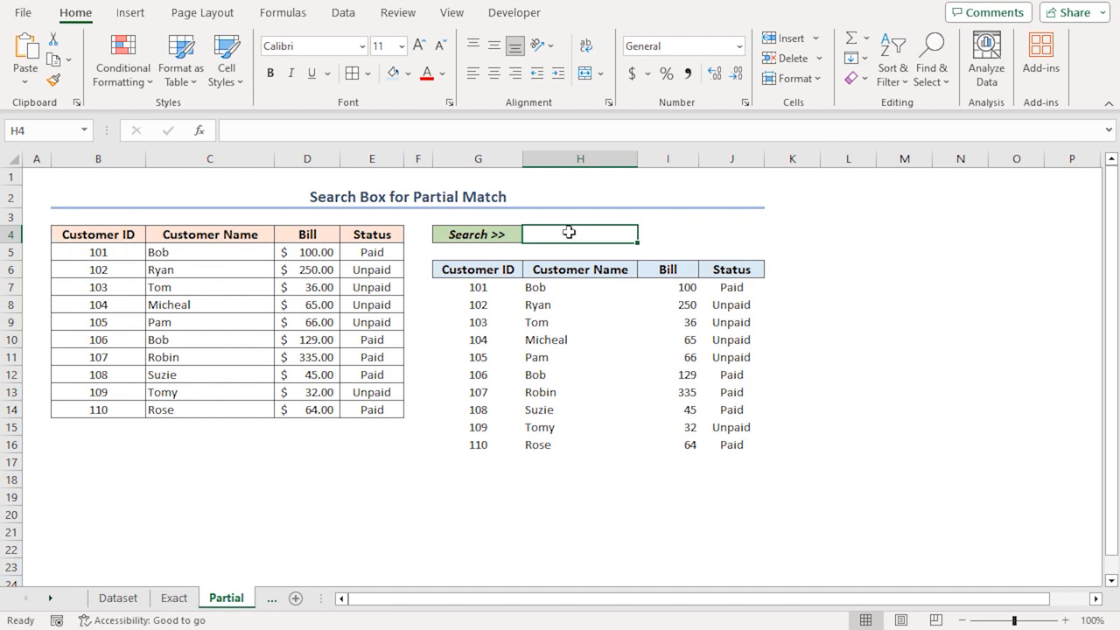
type("110")
key("Return")
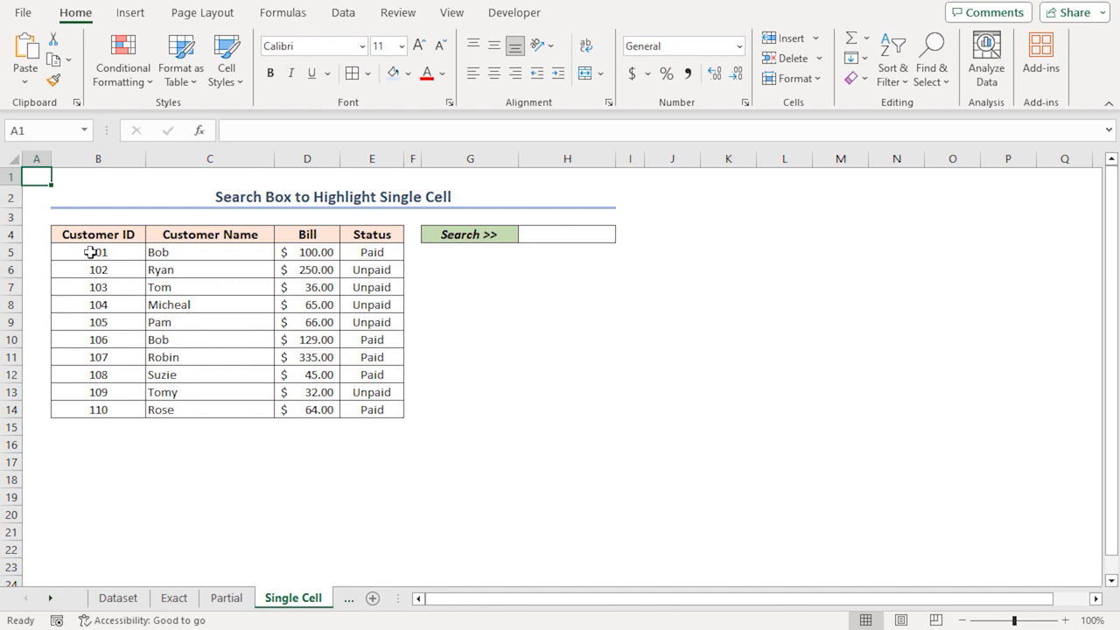
Start a new conditional formatting rule for B5:E14 on the Single Cell sheet that uses a formula to determine which cells to format
left_click_drag(88, 252, 379, 411)
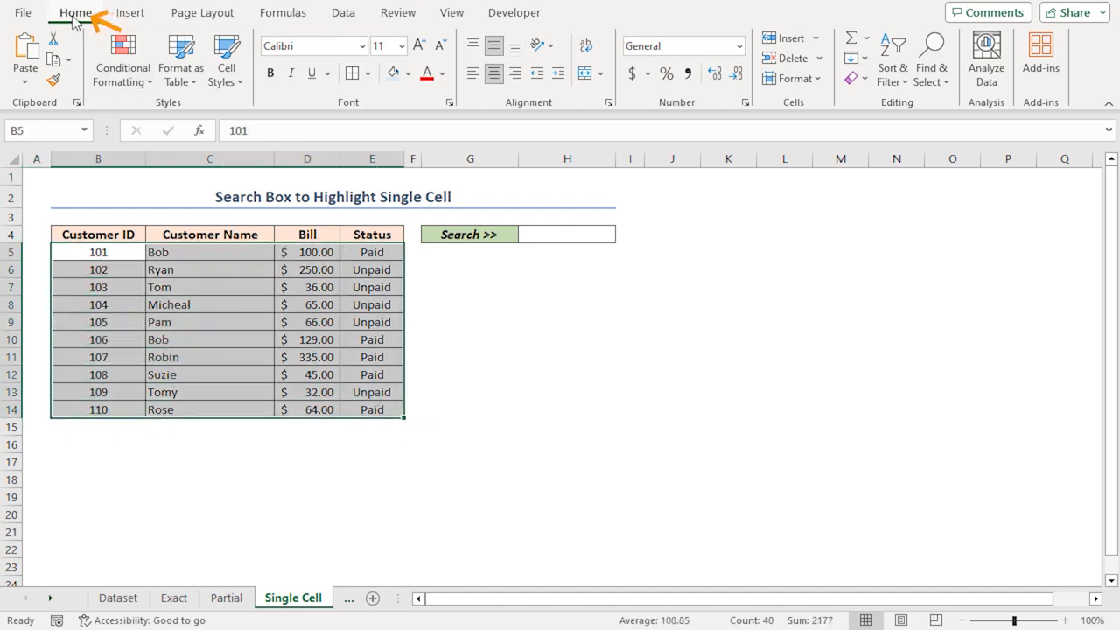
left_click(146, 88)
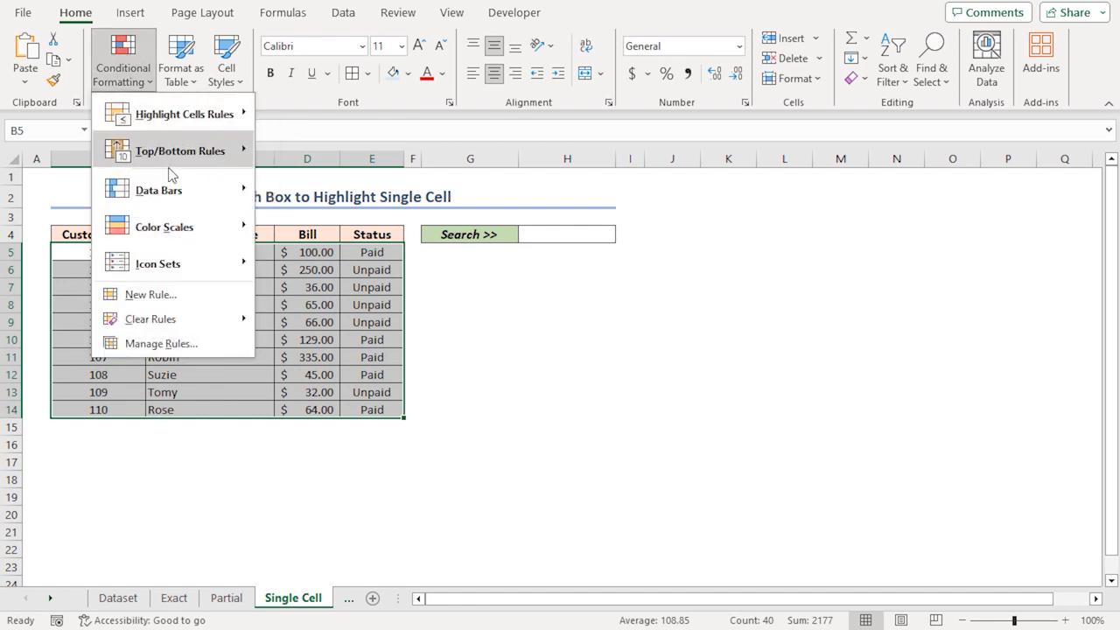
left_click(175, 300)
left_click_drag(502, 198, 547, 191)
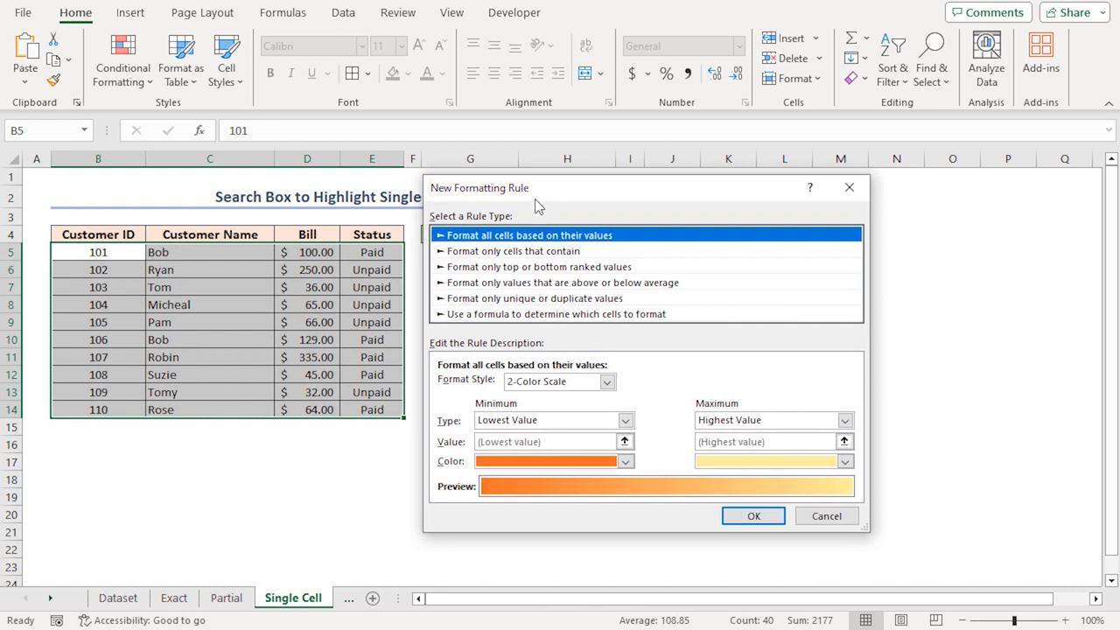
left_click(505, 317)
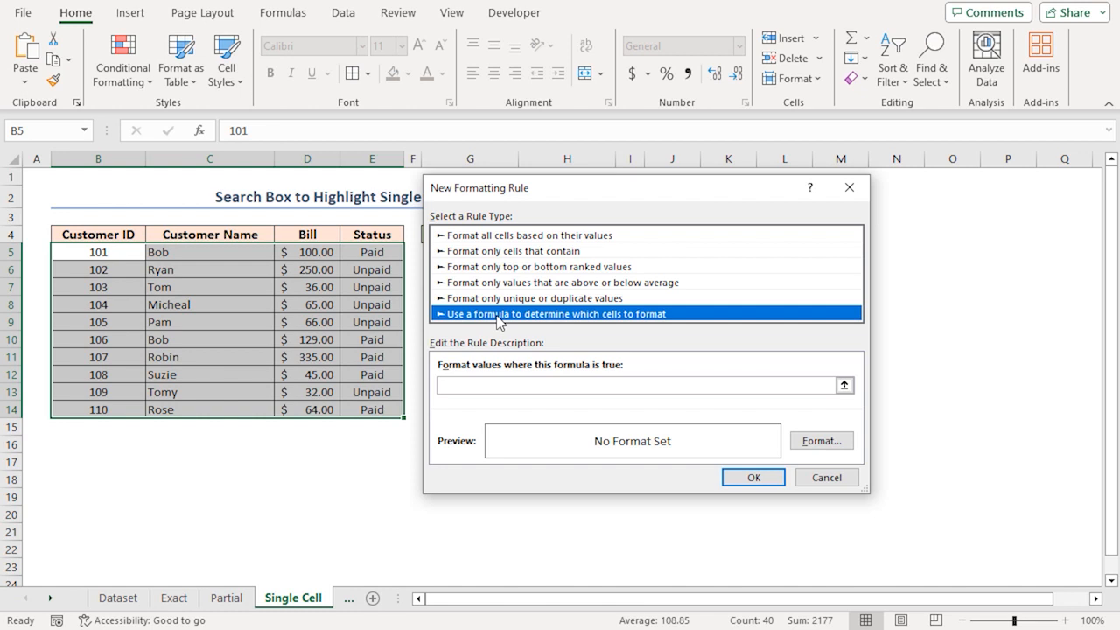
Enter =ISNUMBER(SEARCH($H$4,B5)) as the formula of the new formatting rule
left_click(550, 385)
type("=ISNUMBER(SEARCH(")
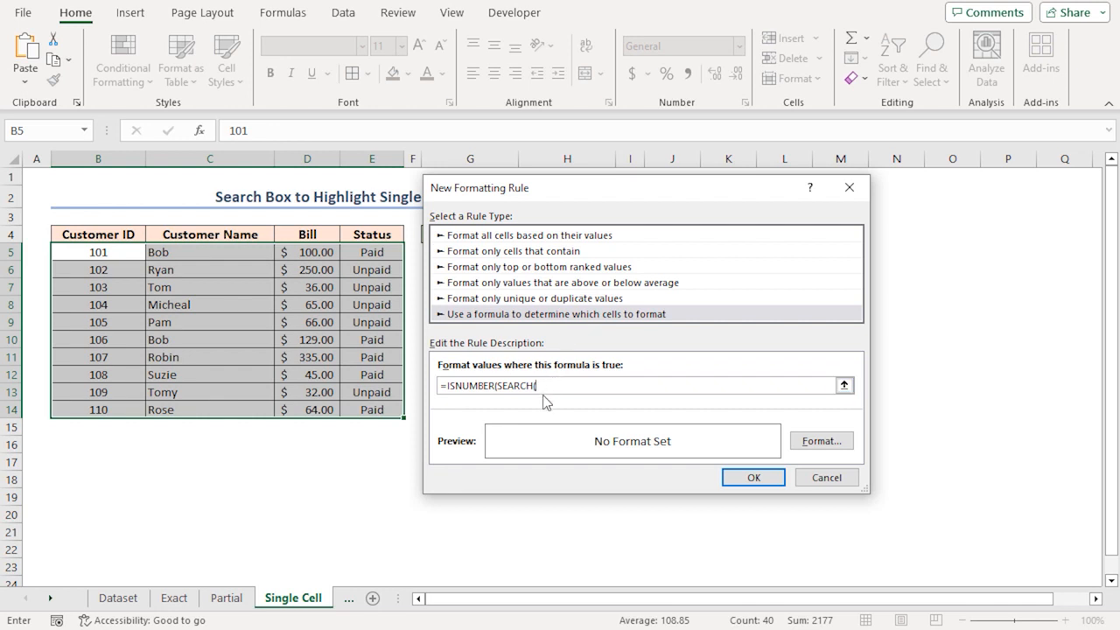
left_click_drag(565, 191, 631, 215)
left_click(579, 234)
type(",")
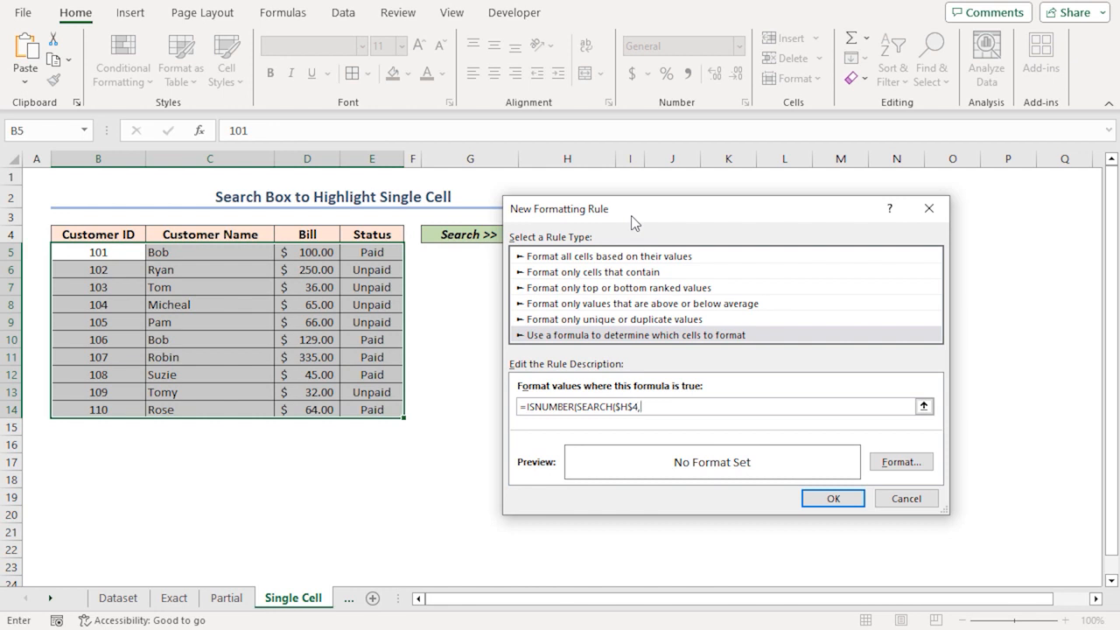
type("B5))")
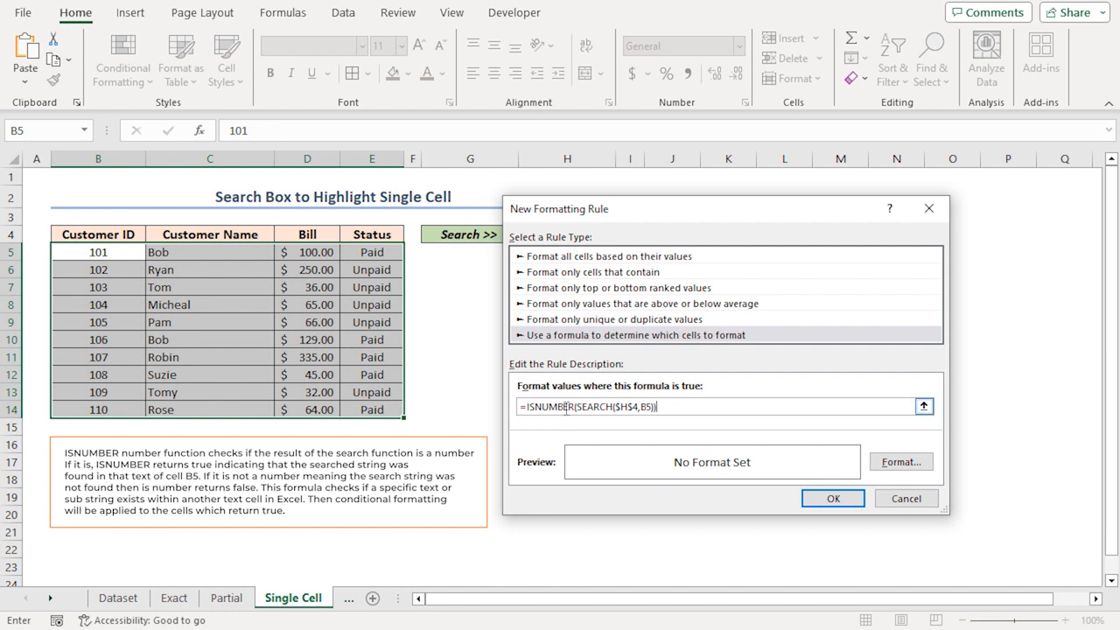
Give the new Single Cell formatting rule a light gold background fill and apply it to B5:E14
left_click(902, 462)
left_click_drag(571, 121, 596, 120)
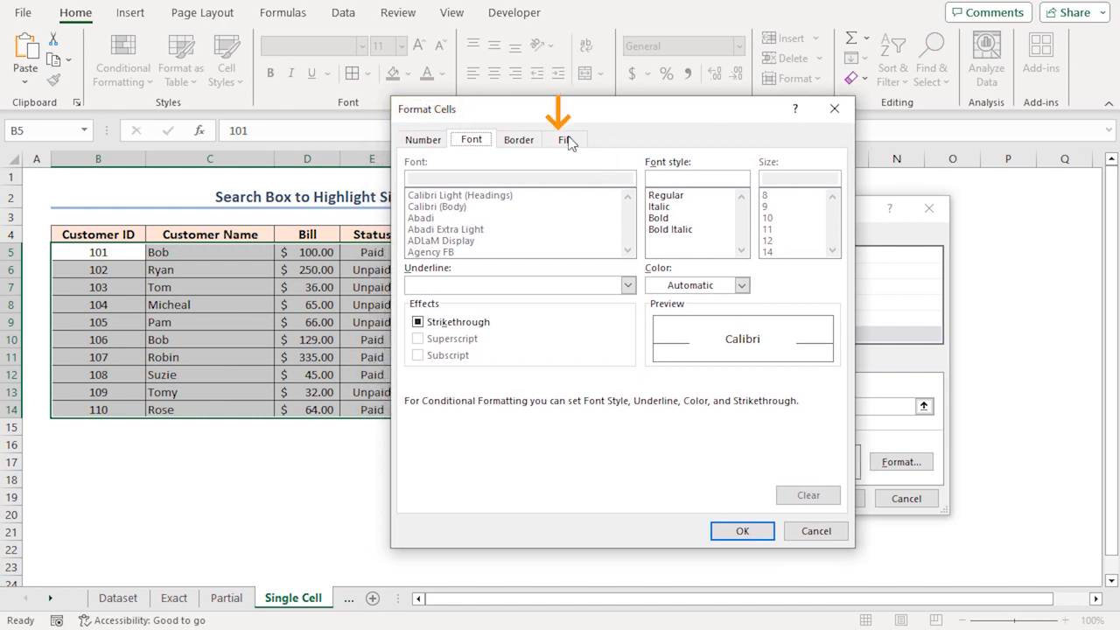
left_click(566, 140)
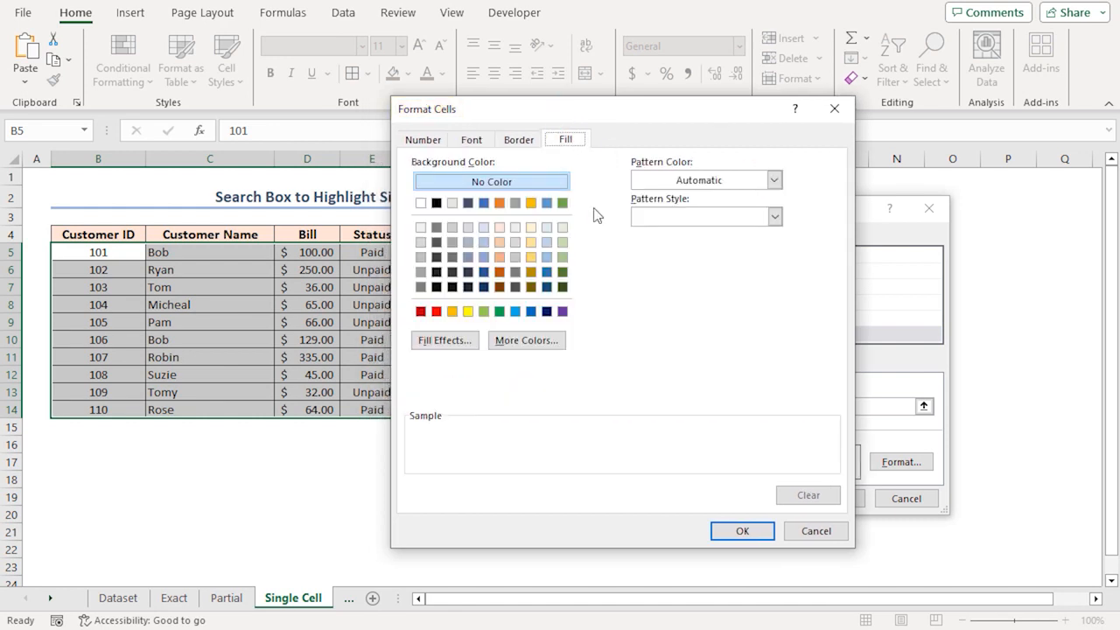
left_click(530, 241)
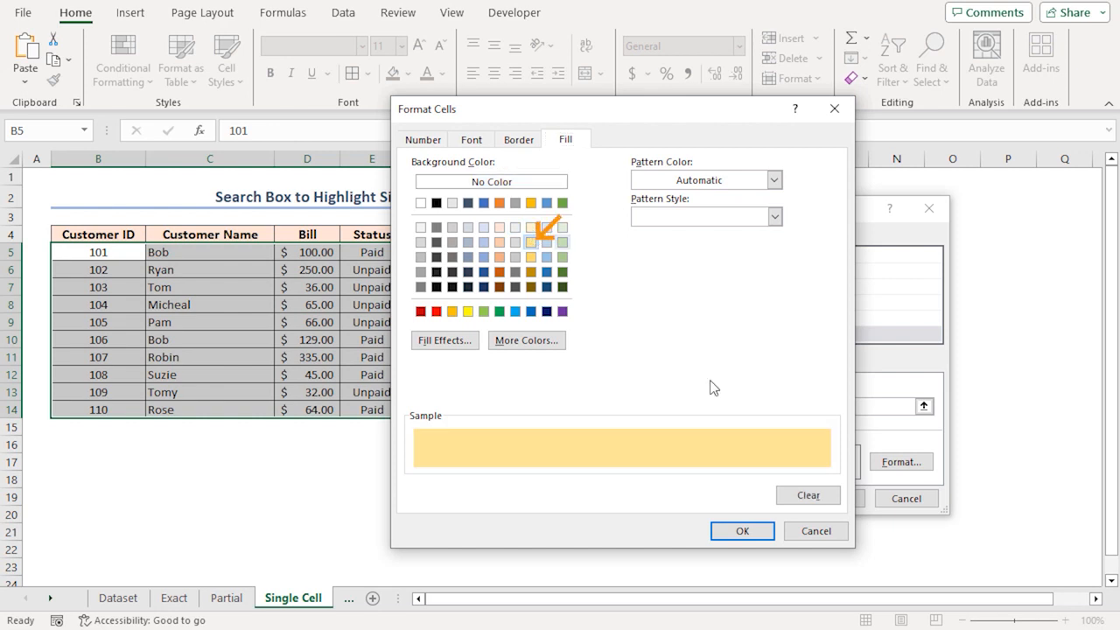
left_click(737, 532)
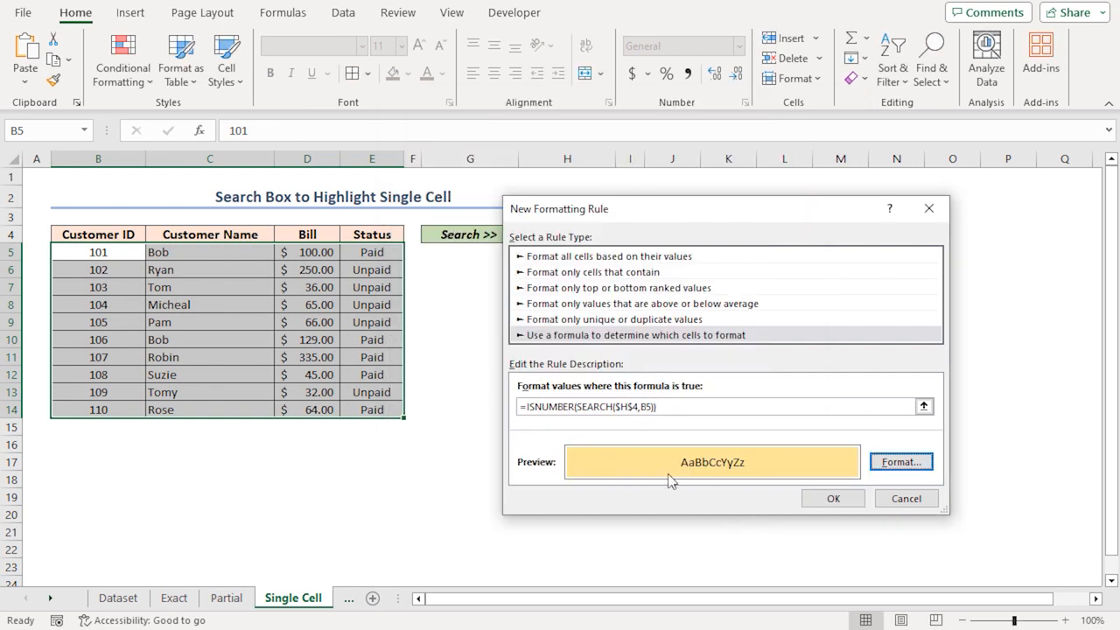
left_click(834, 498)
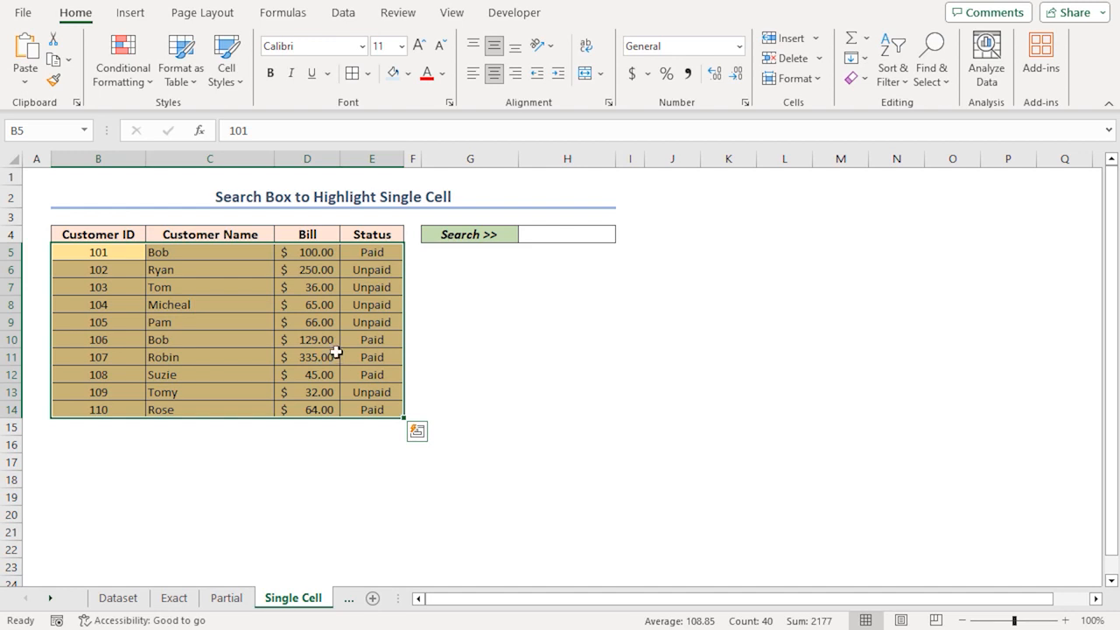
Test the single-cell highlighting by entering the name of customer 105 in the search cell H4
left_click(545, 234)
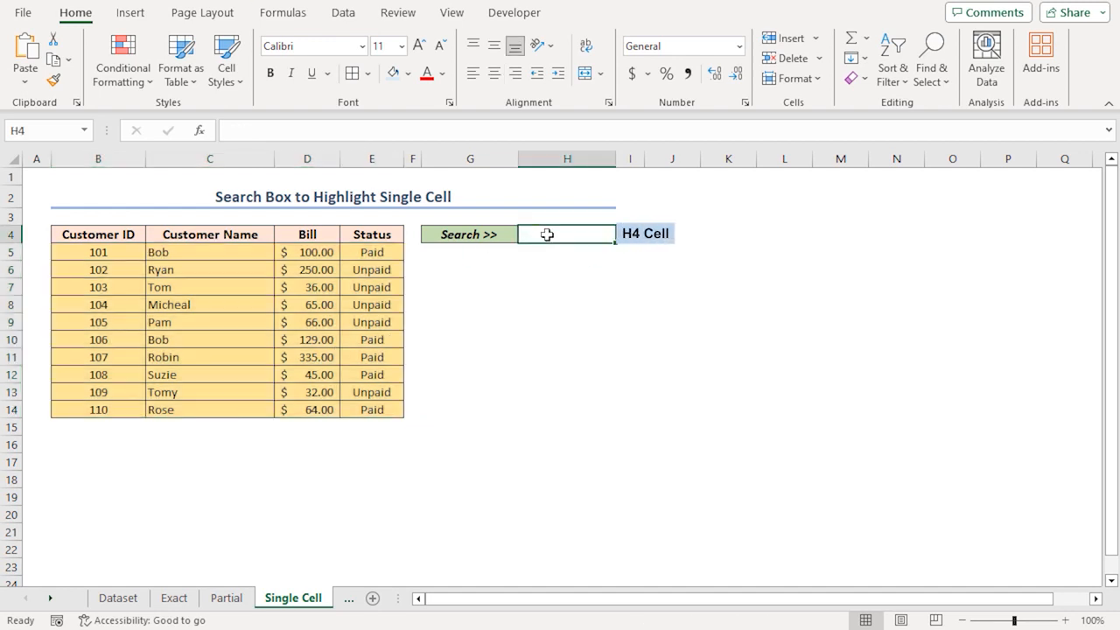
type("pam")
key("Return")
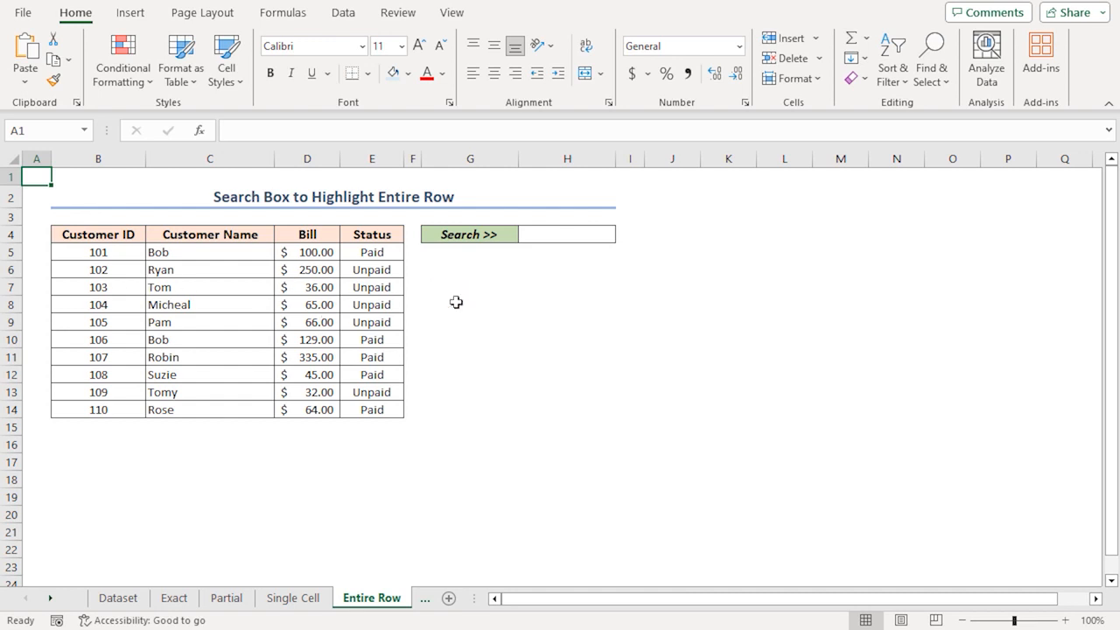
Start a formula-based conditional formatting rule for B5:E14 on the Entire Row sheet
left_click_drag(98, 253, 360, 406)
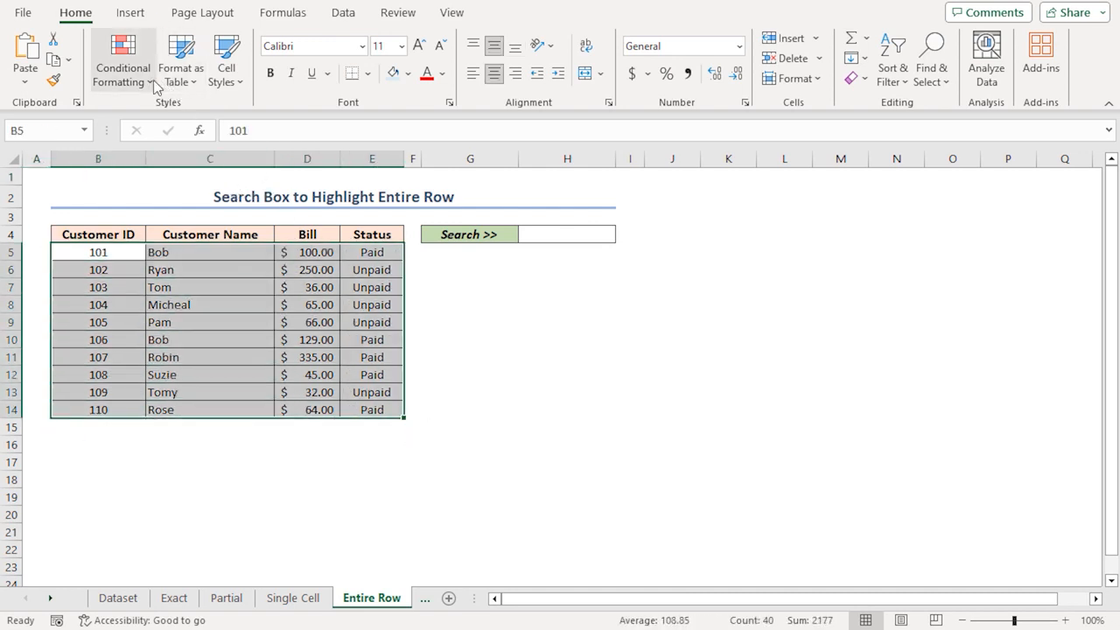
left_click(124, 68)
left_click(149, 294)
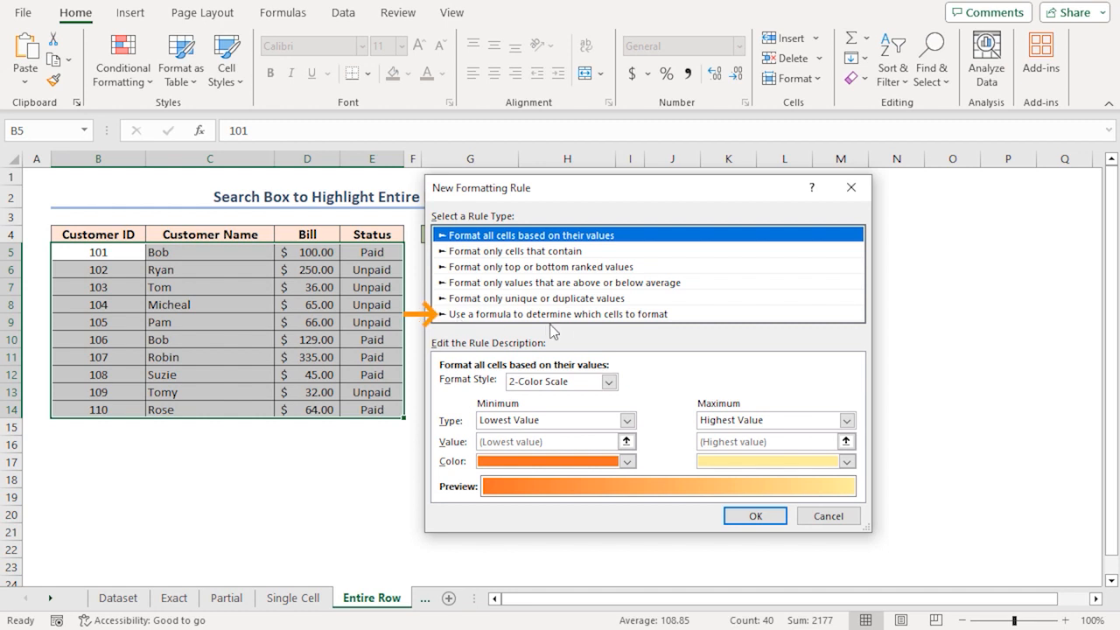
left_click(636, 315)
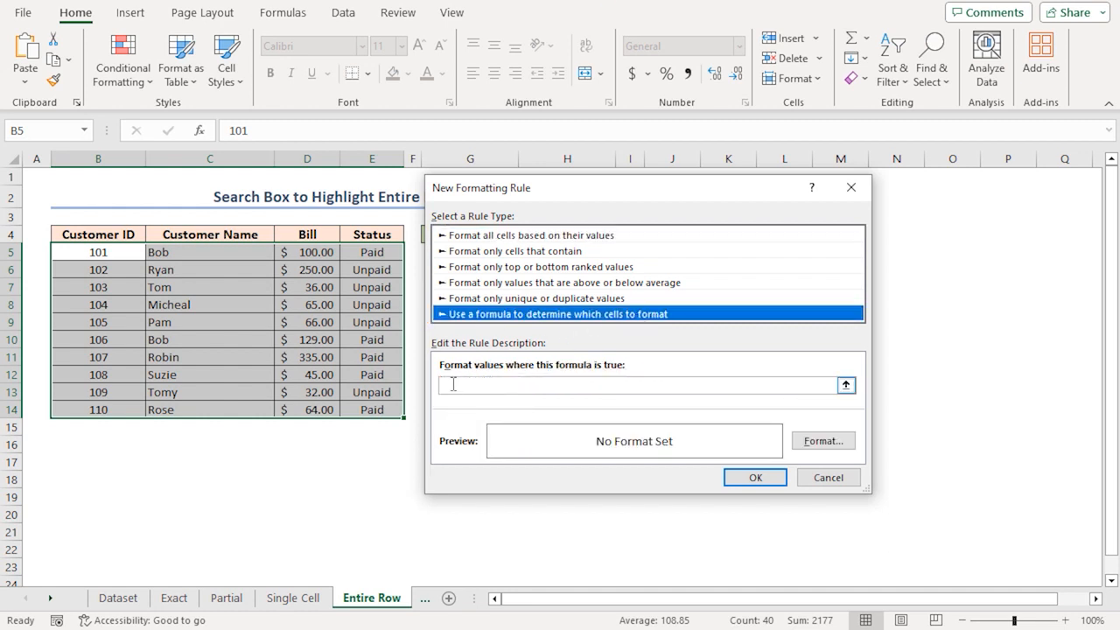
Enter =SEARCH($H$4,$B5&$C5&$D5&$E5) as the formula of the Entire Row formatting rule
left_click(455, 386)
type("=")
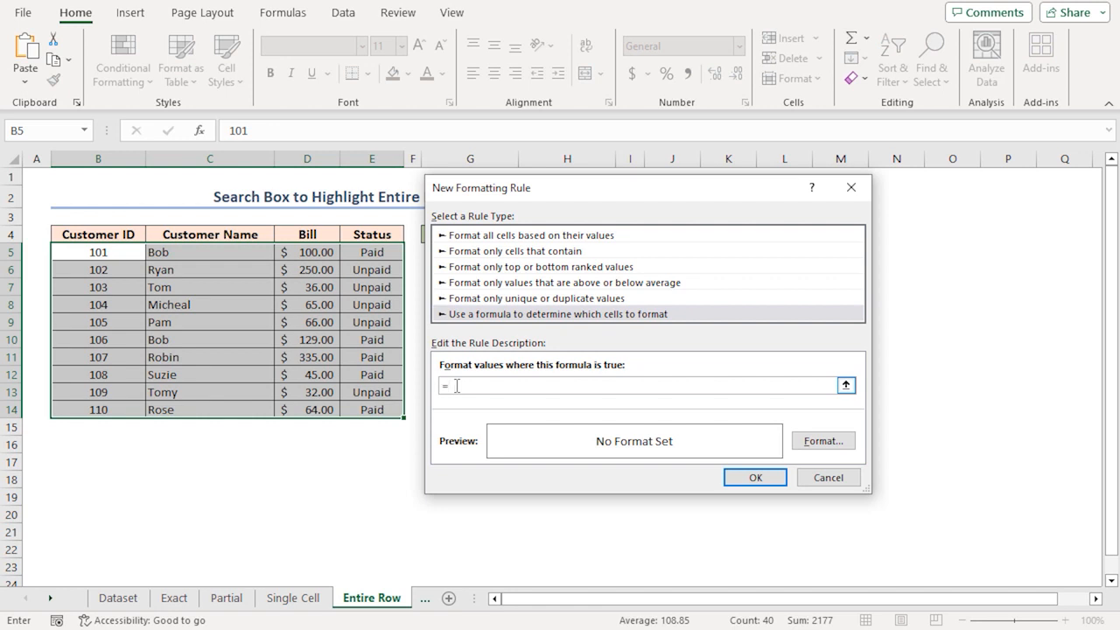
type("SEARCH(")
left_click_drag(538, 186, 549, 224)
left_click(539, 235)
type(",")
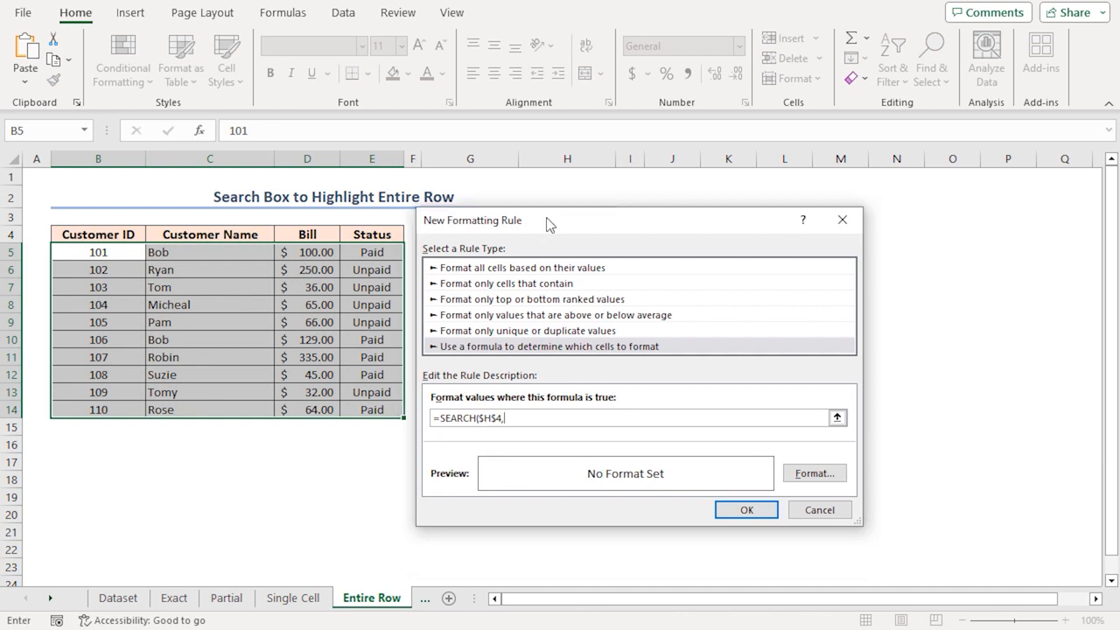
type("$B5&$C5&$D5&$E5")
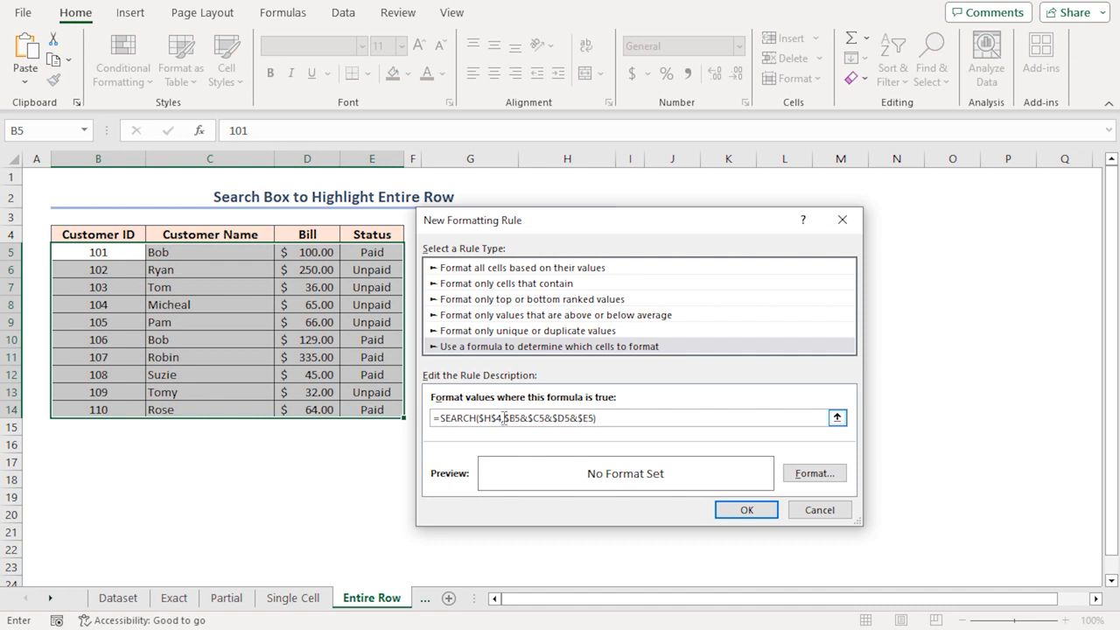
left_click_drag(505, 418, 593, 422)
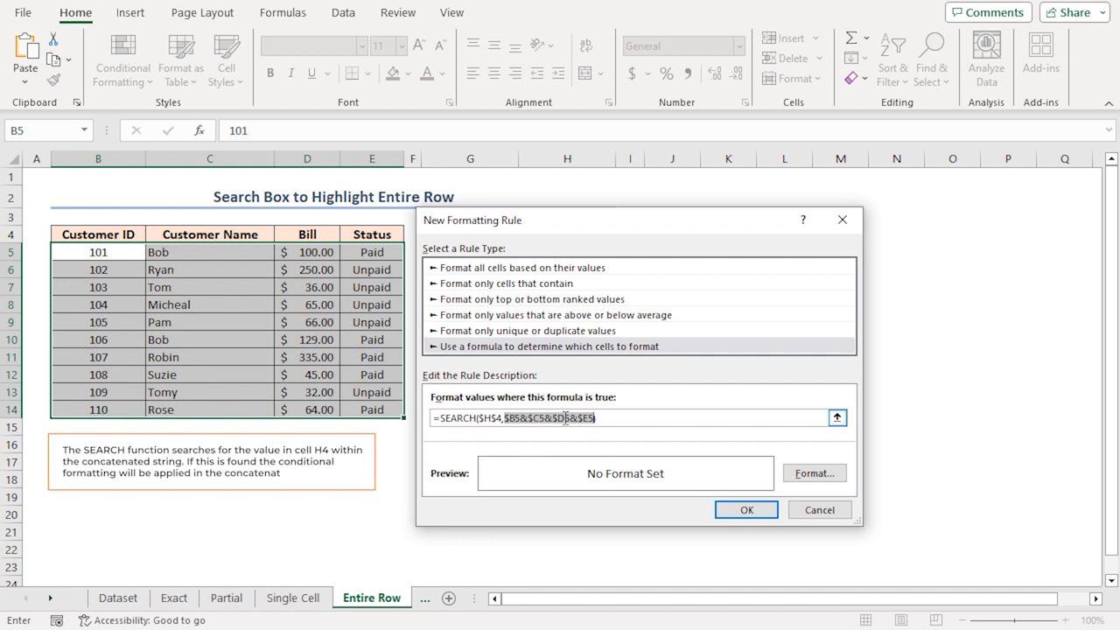
Set a light gold background fill for the Entire Row rule and apply it to B5:E14
left_click(815, 474)
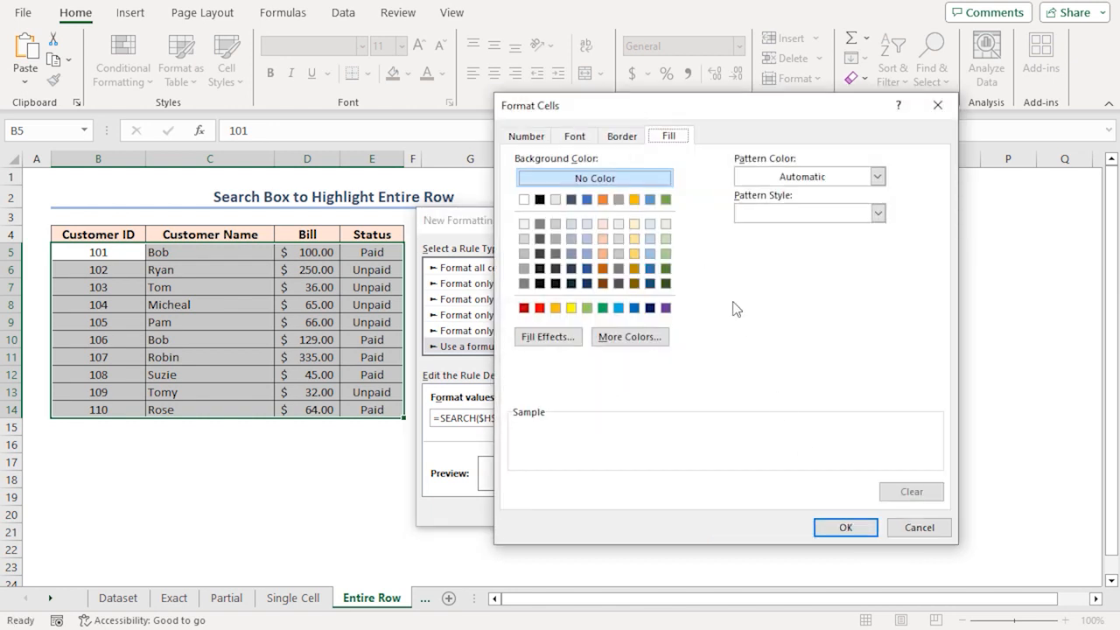
left_click(634, 238)
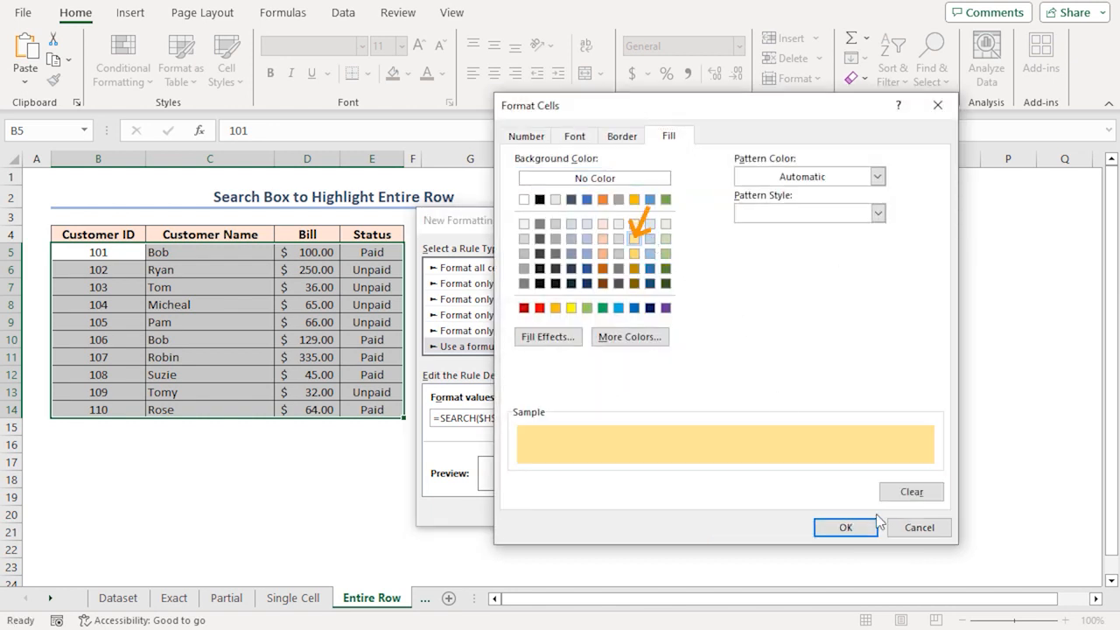
left_click(845, 527)
left_click(746, 510)
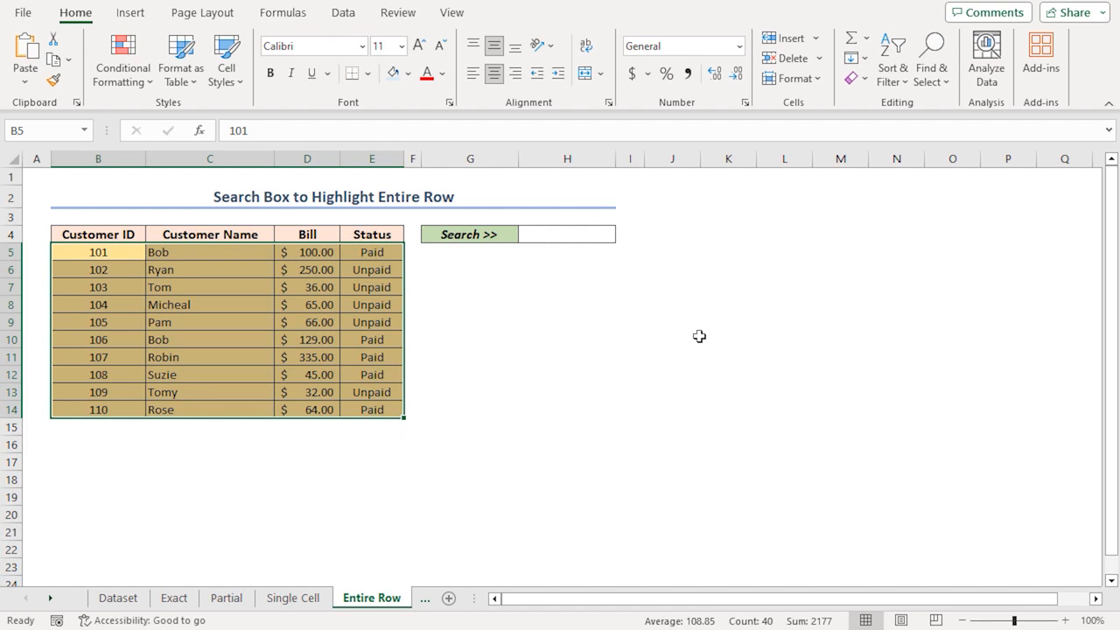
Test the entire-row highlighting by entering the name of customer 105 in the search cell H4
left_click(560, 234)
type("pam")
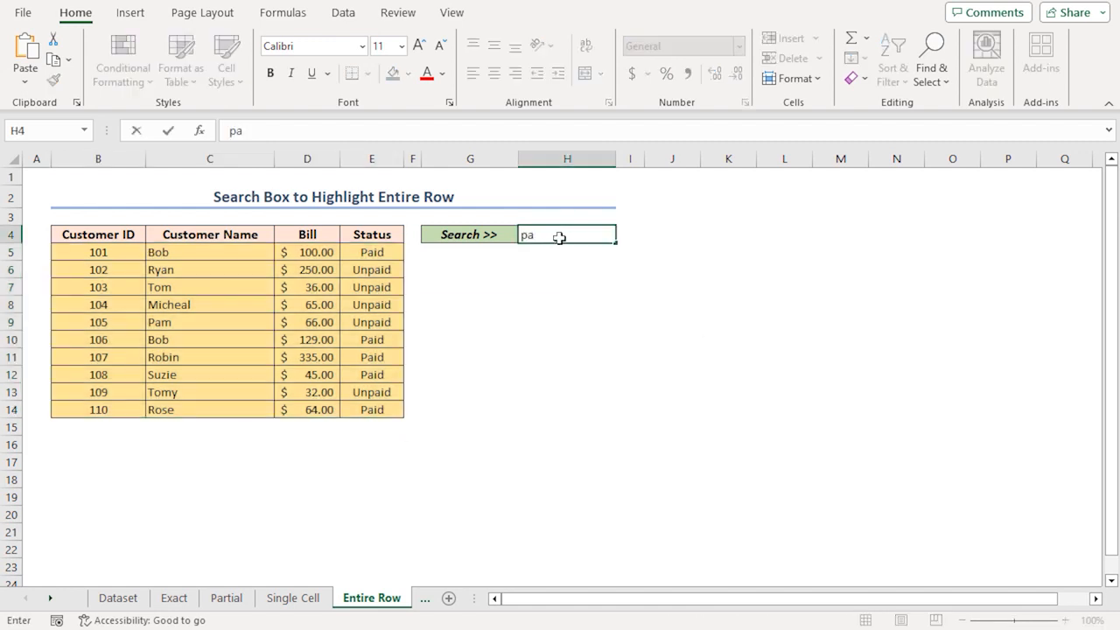
key("Return")
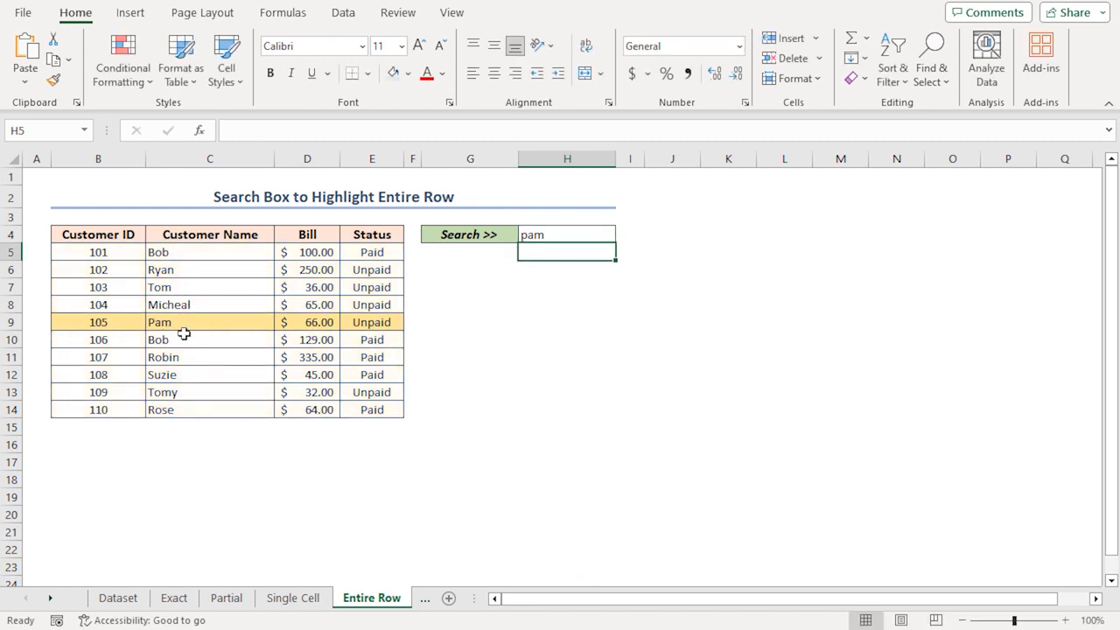
Move the dataset B4:E14 on the TextBox sheet down three rows so that its header row starts at B7
key("ctrl+Home")
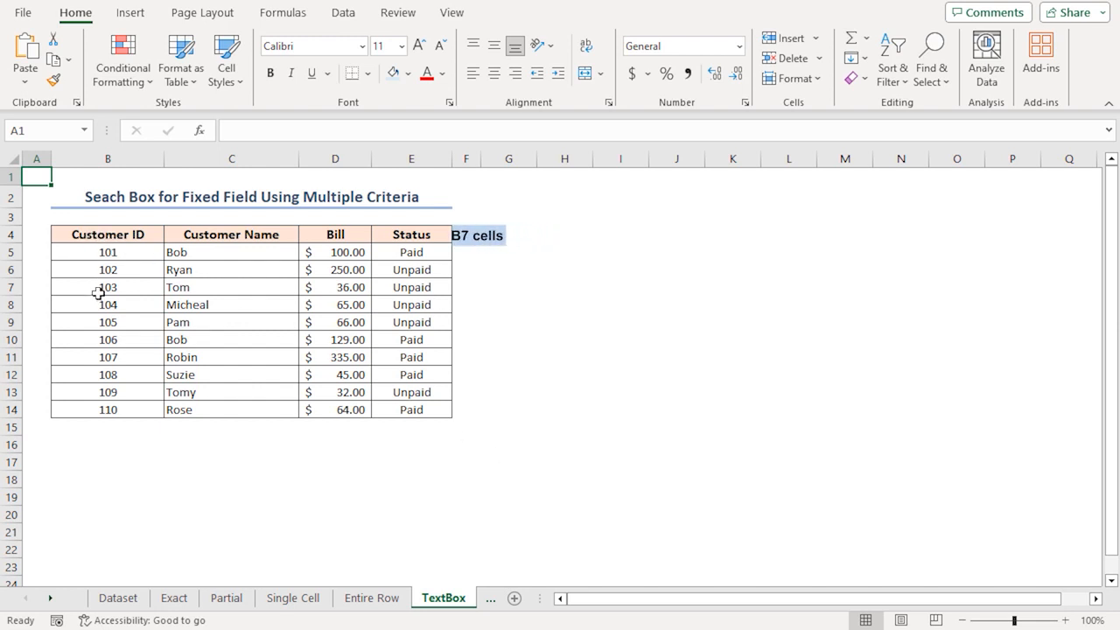
left_click_drag(90, 237, 401, 409)
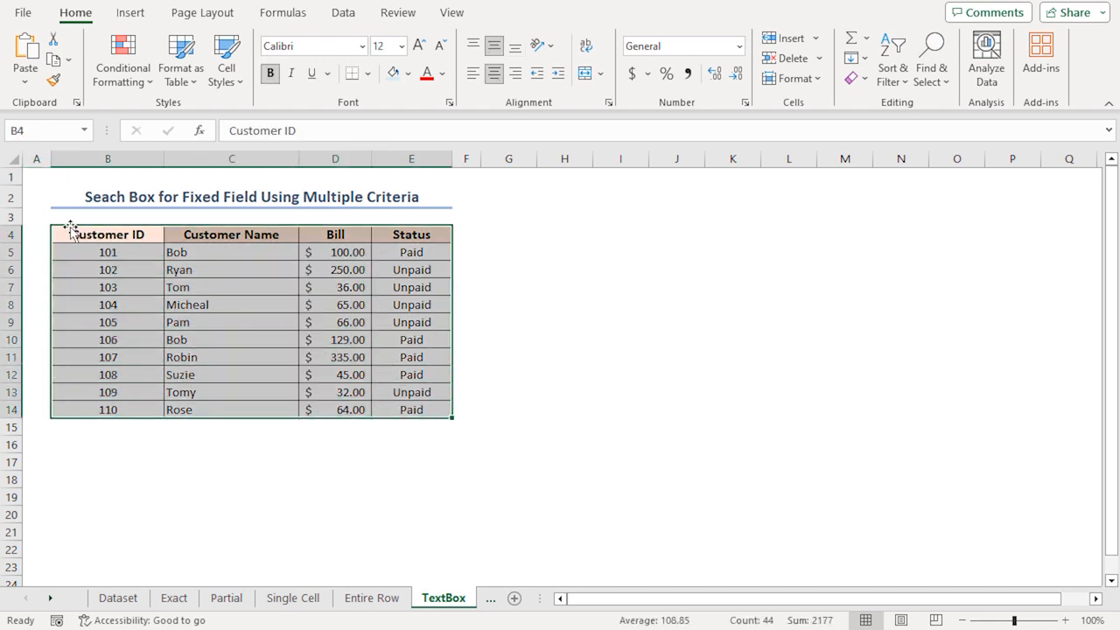
left_click_drag(71, 228, 72, 229)
left_click_drag(70, 228, 60, 286)
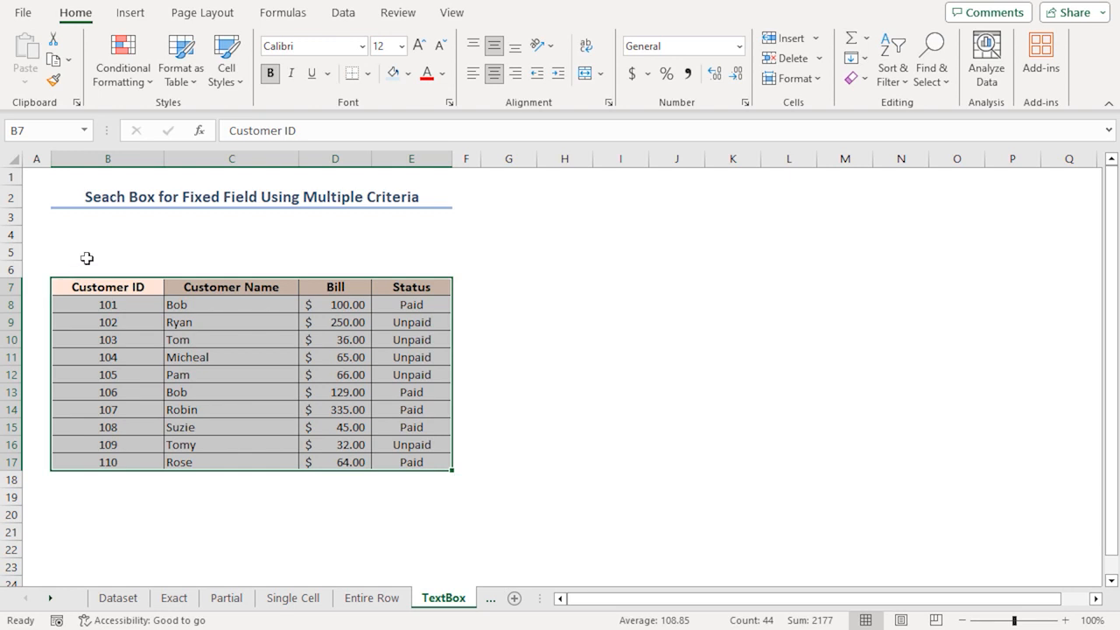
left_click(85, 257)
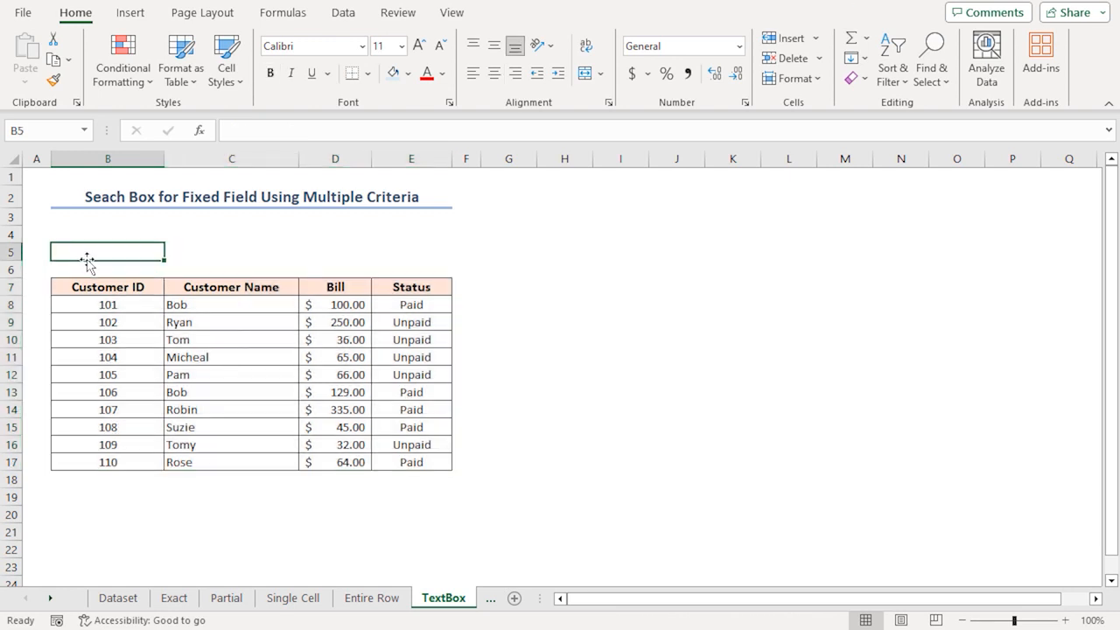
Convert the range B7:E17 on the TextBox sheet into a table with headers
left_click(203, 325)
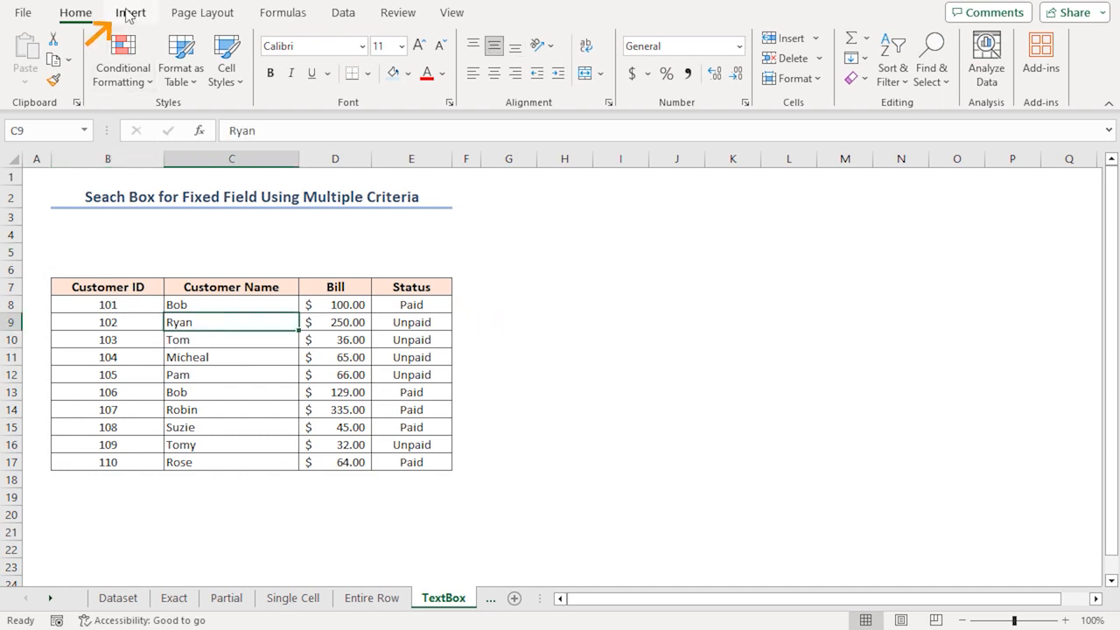
left_click(129, 14)
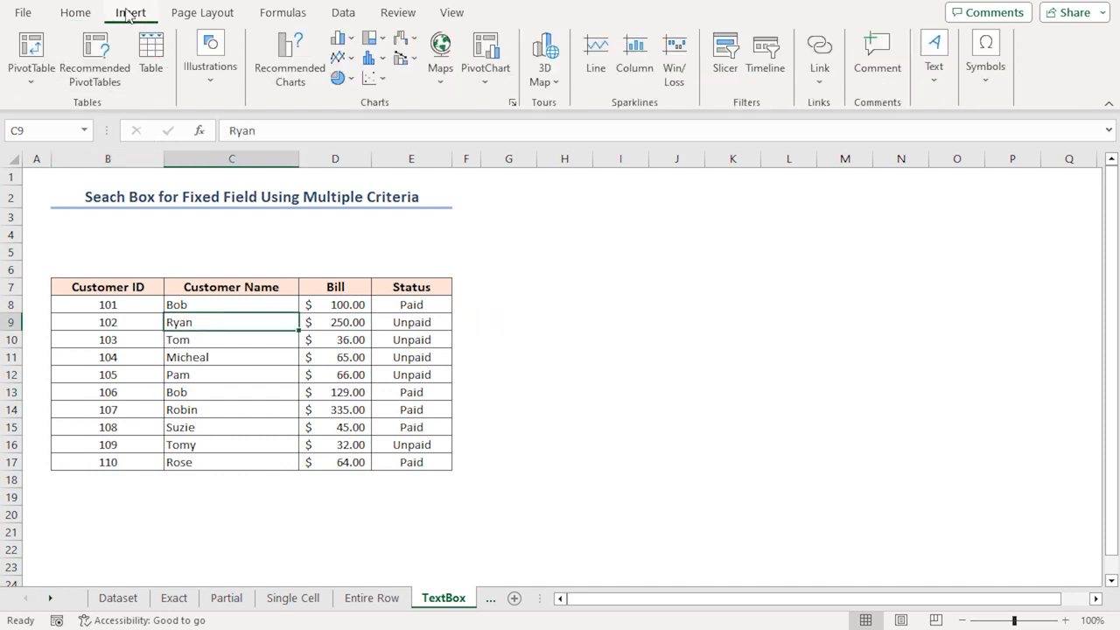
left_click(150, 70)
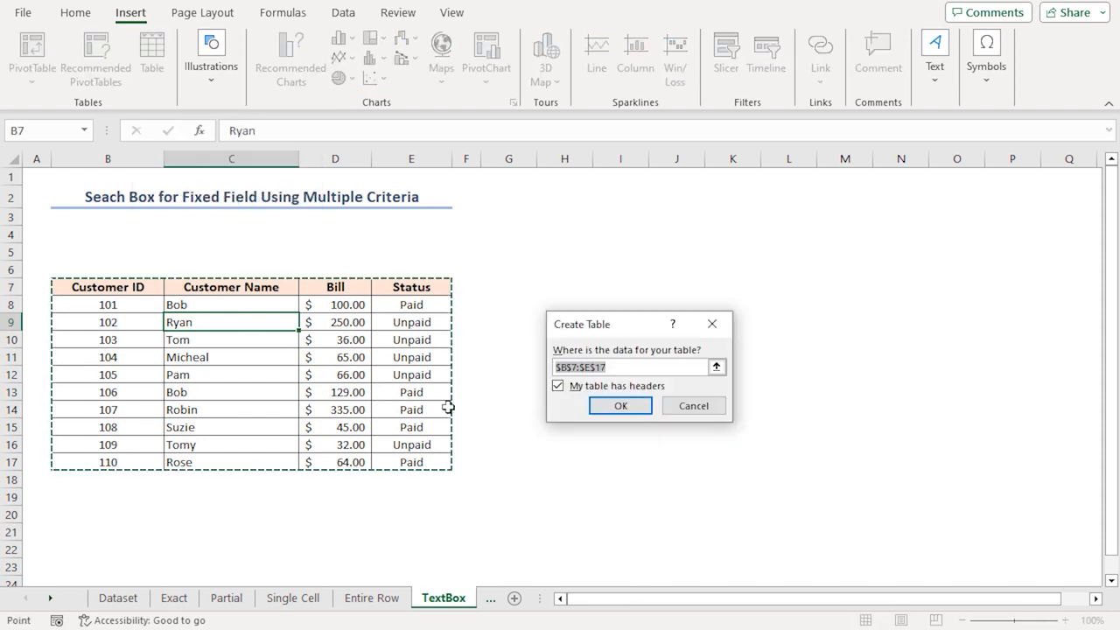
left_click(622, 406)
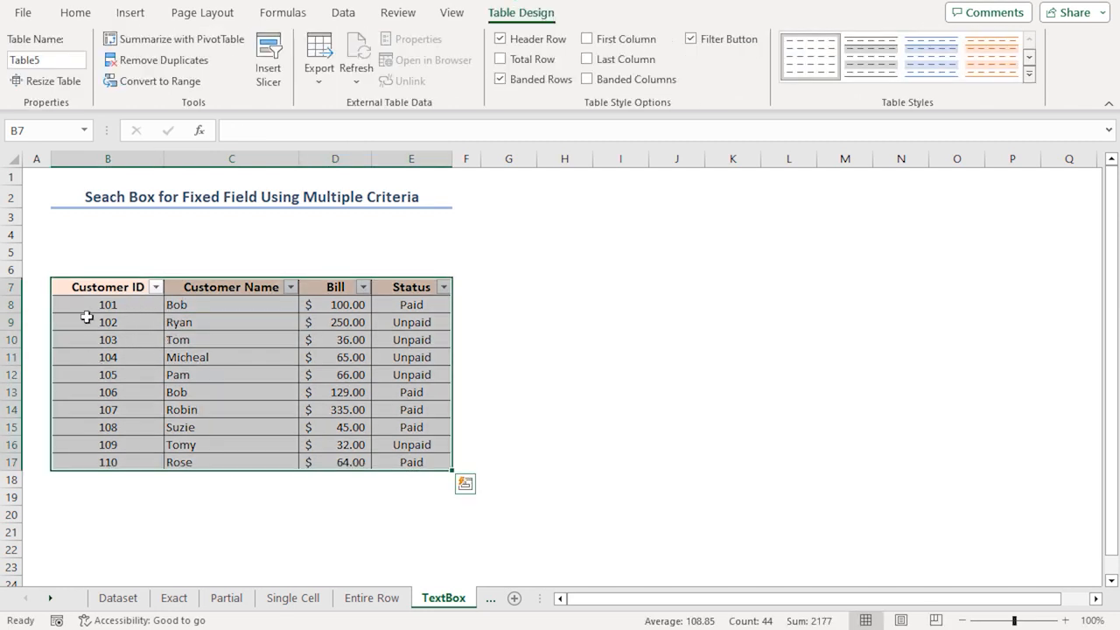
left_click(38, 193)
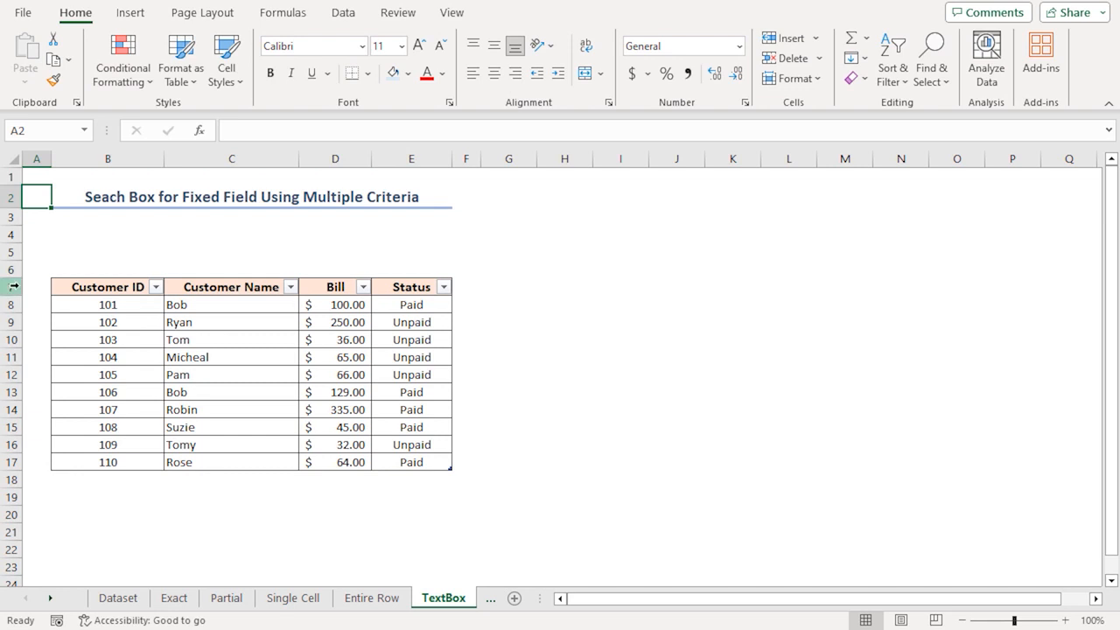
Customize the ribbon to show the Developer tab
right_click(454, 23)
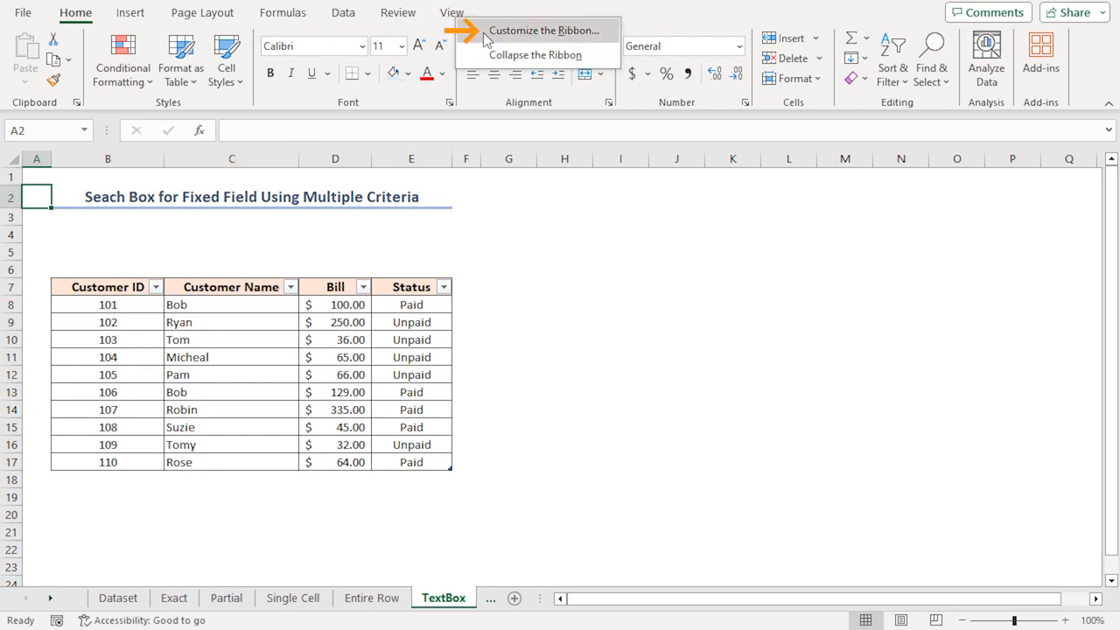
left_click(580, 33)
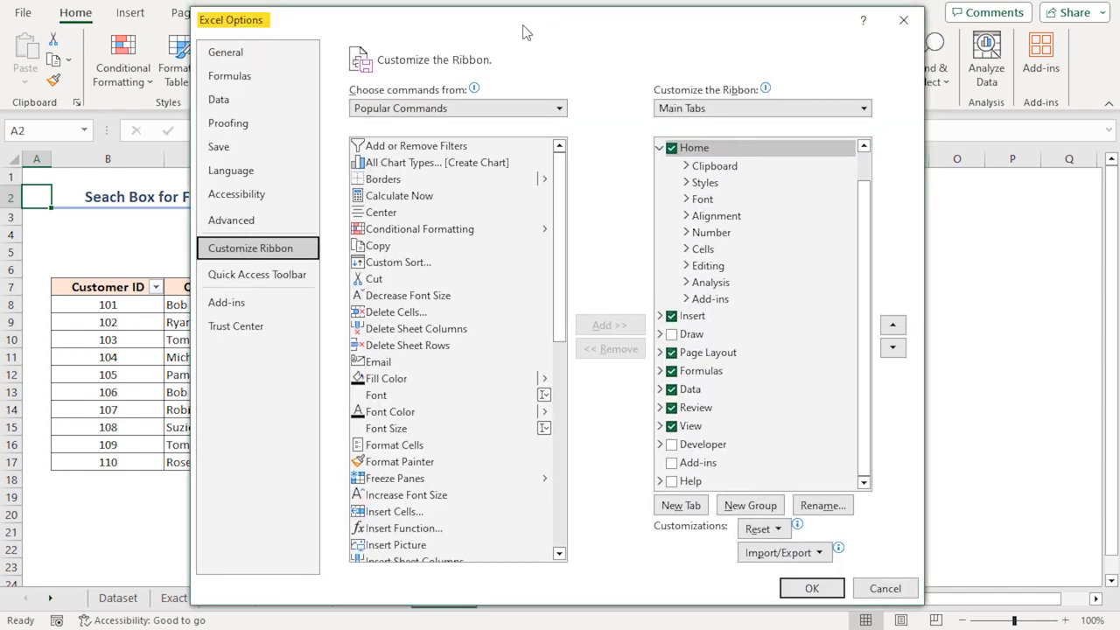
left_click(672, 445)
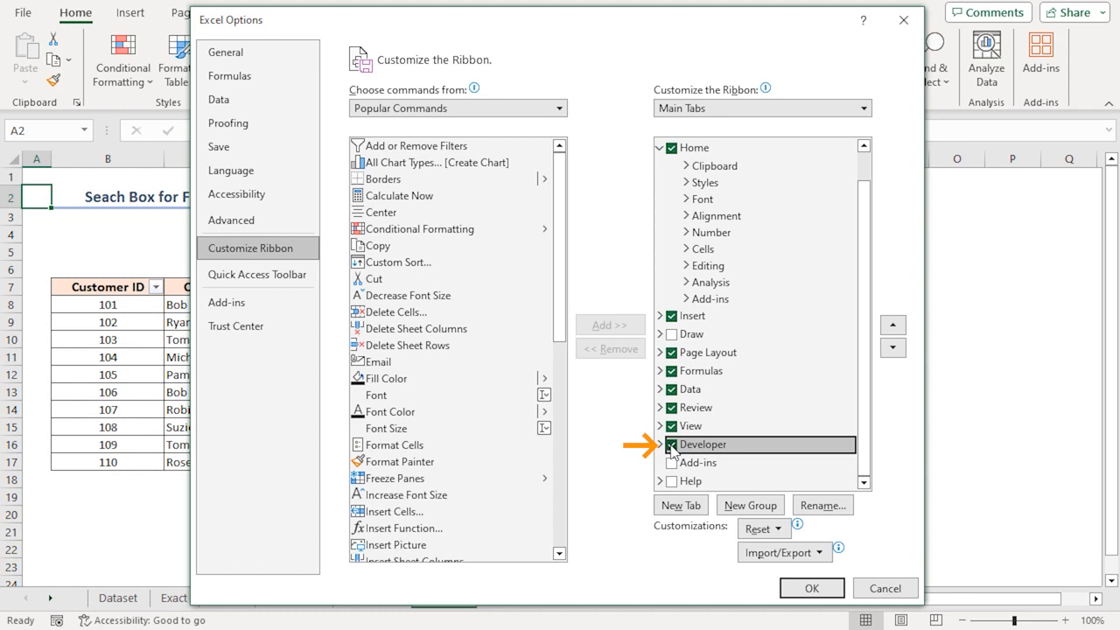
left_click(812, 588)
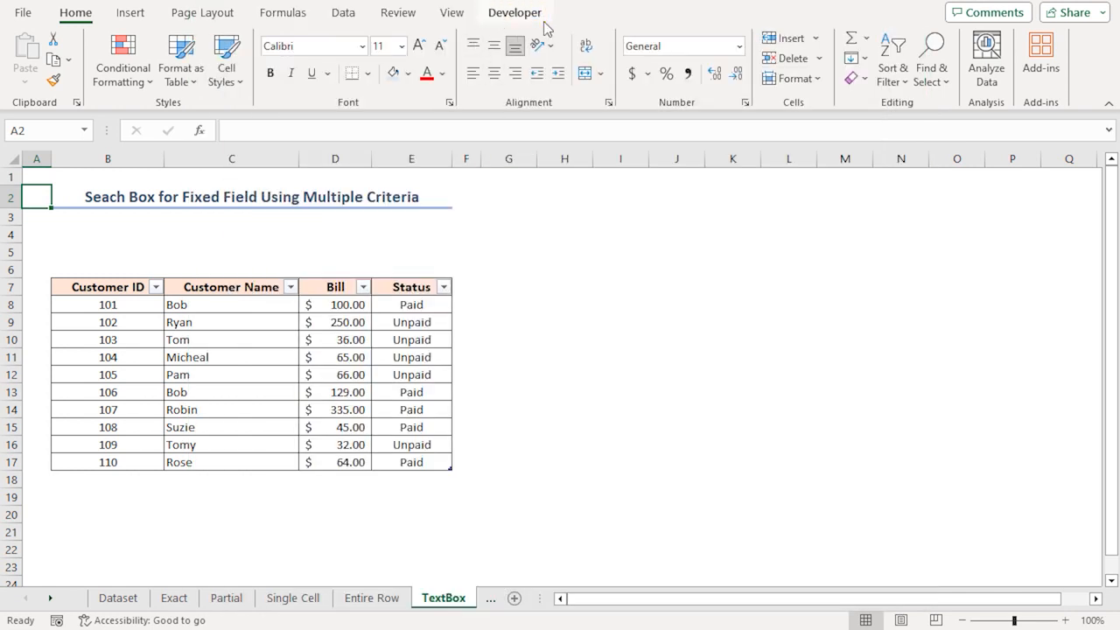
Insert an ActiveX text box above the table on the TextBox sheet, spanning roughly C3 to E5
left_click(511, 14)
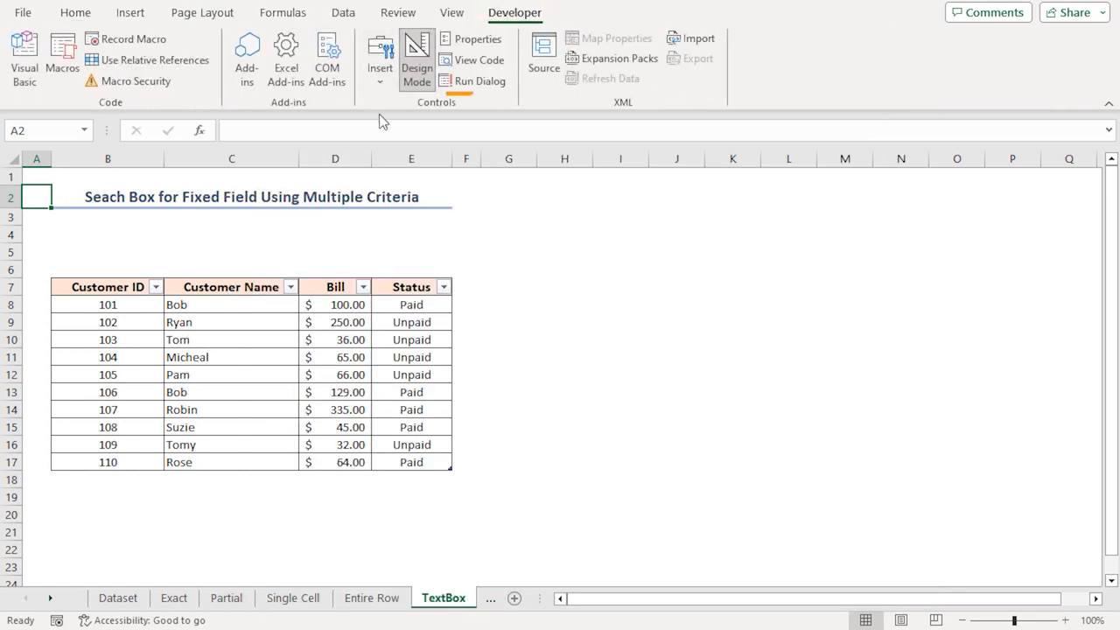
left_click(419, 88)
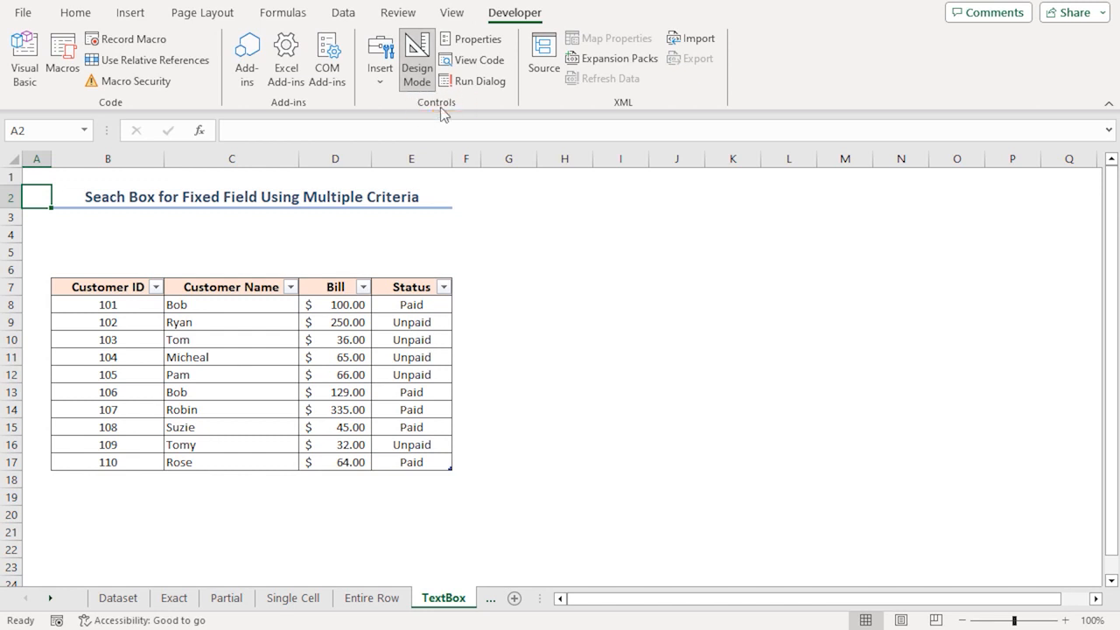
left_click(381, 83)
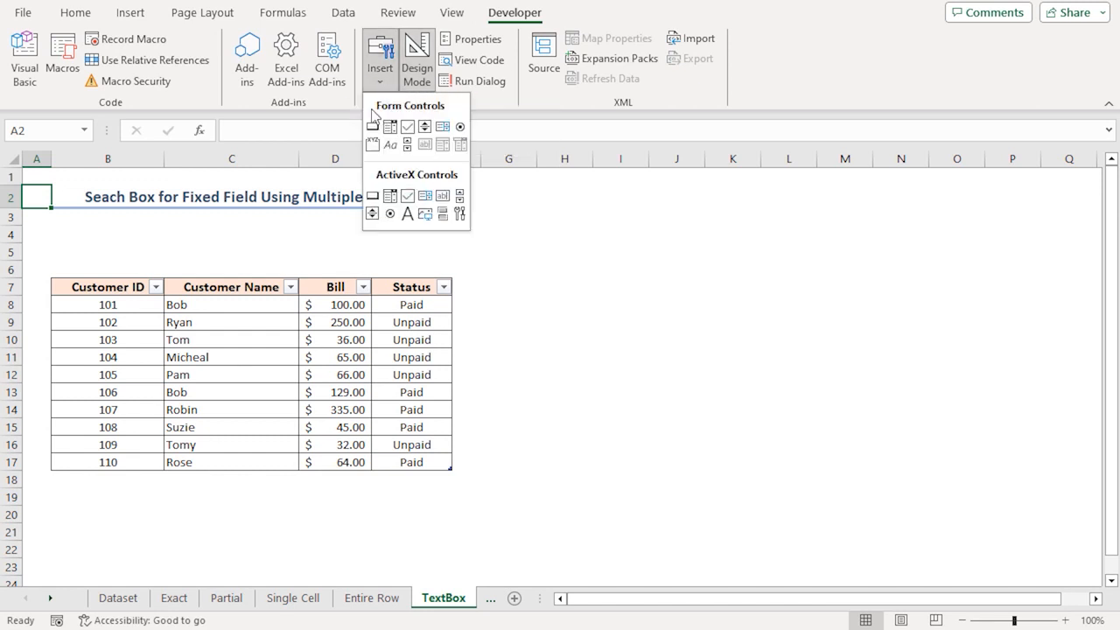
left_click(444, 197)
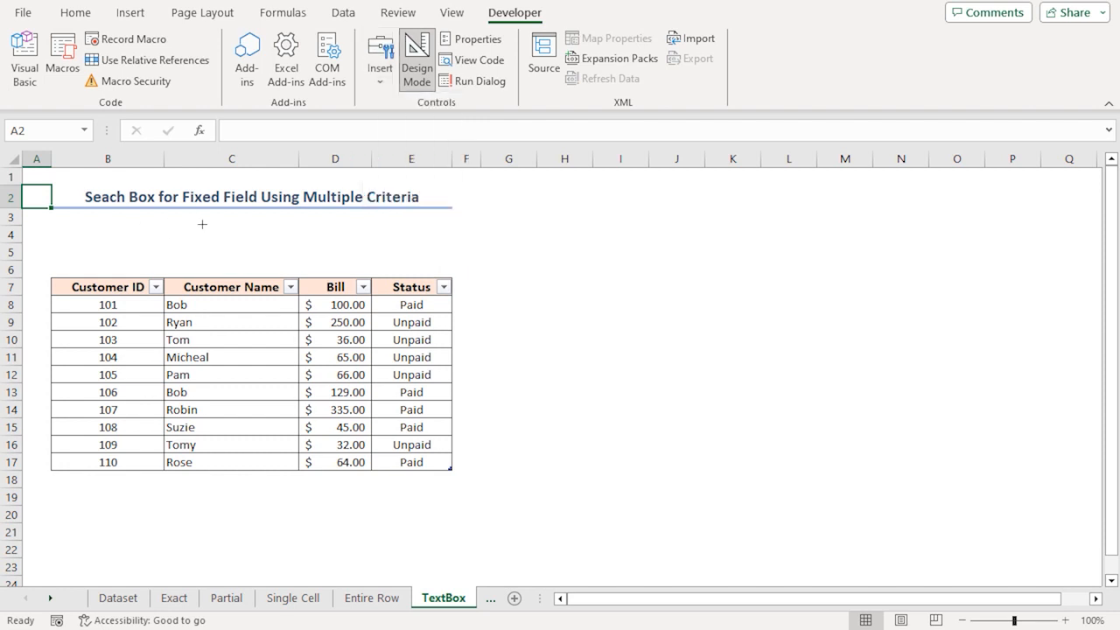
left_click_drag(199, 220, 442, 255)
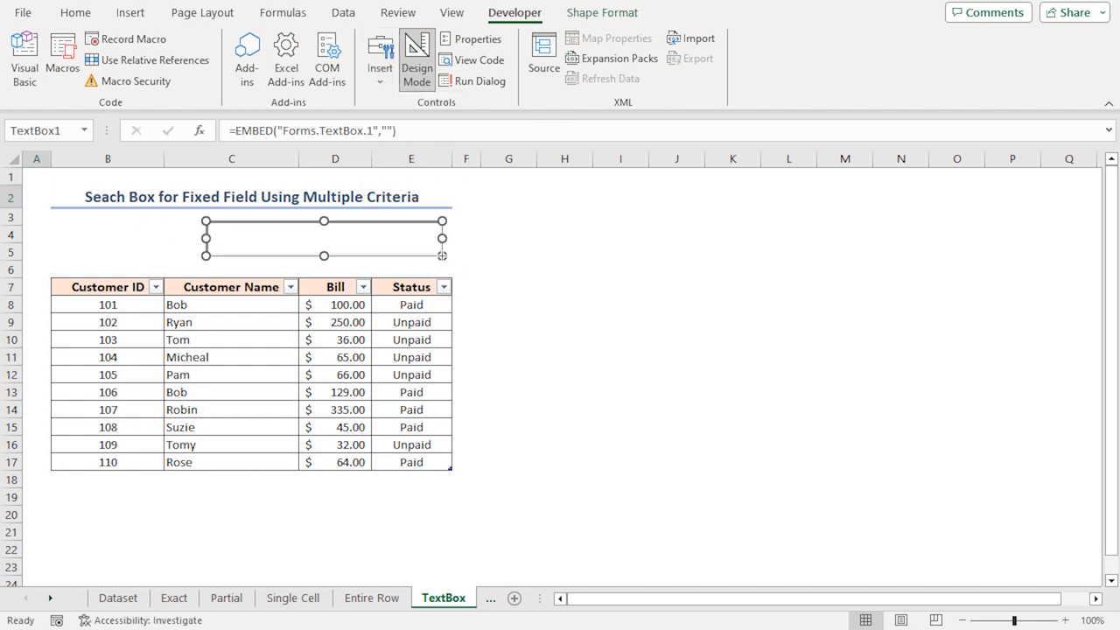
Link the text box to cell D4 through its LinkedCell property and close its properties
right_click(252, 239)
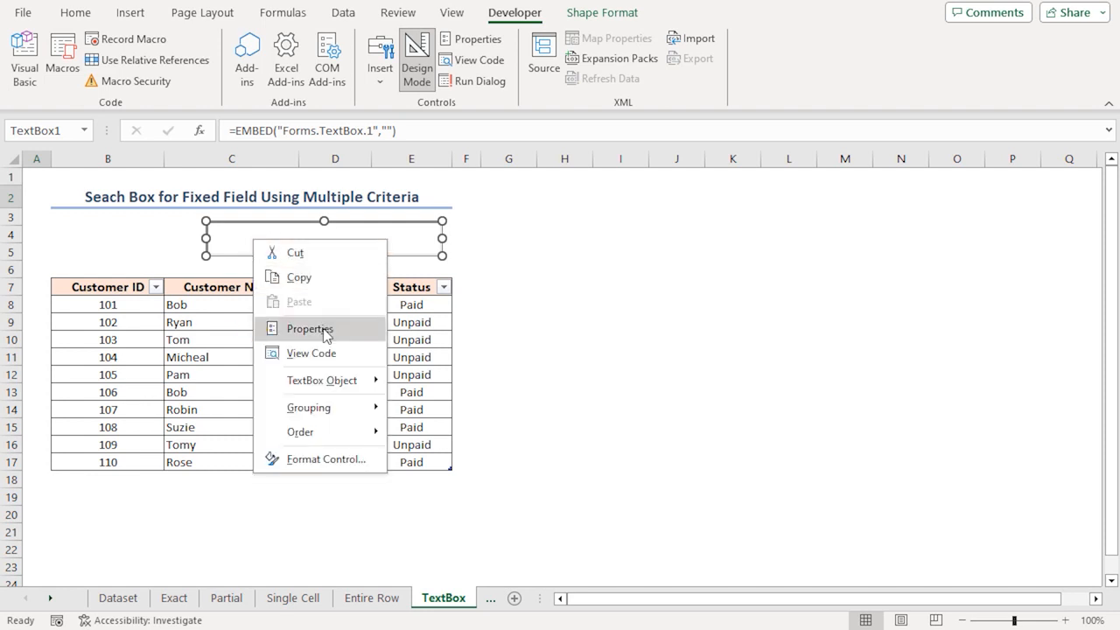
left_click(312, 329)
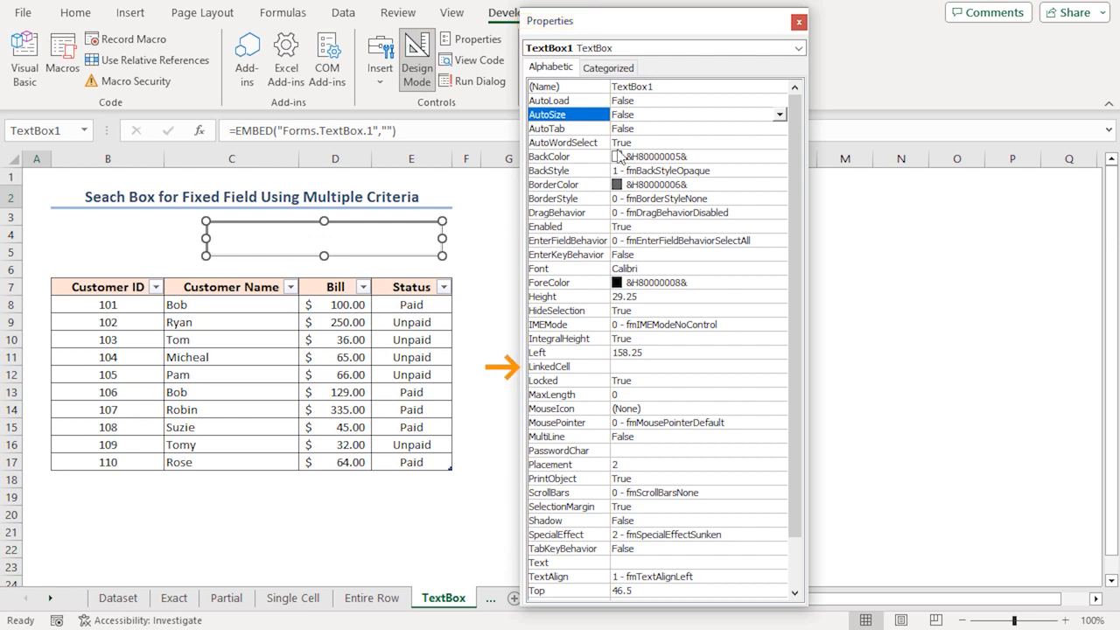
left_click(637, 368)
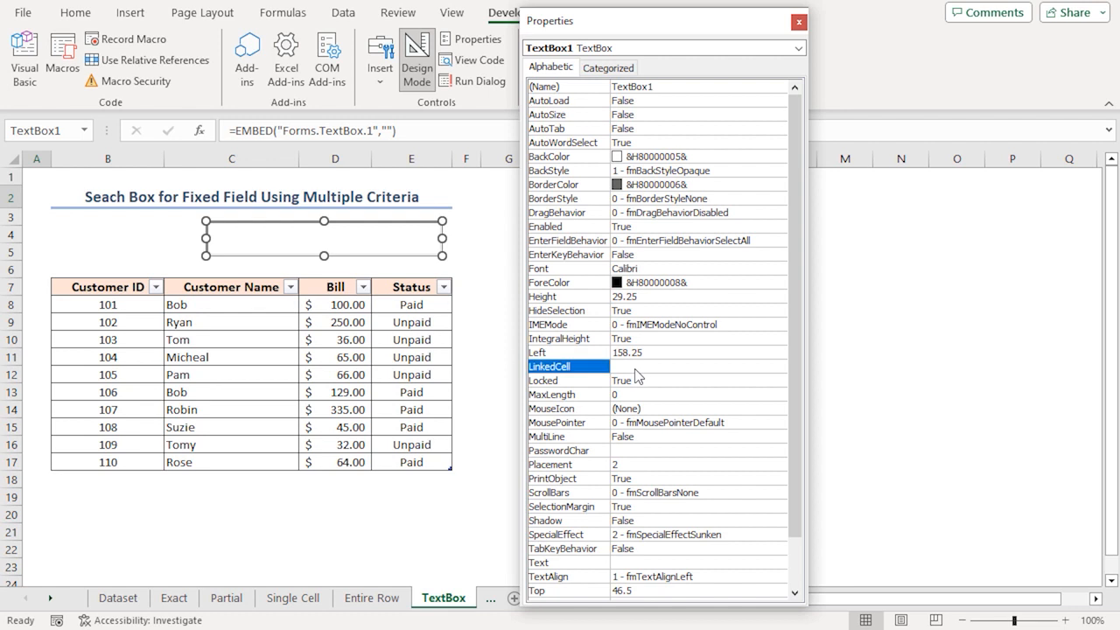
type("D4")
left_click(799, 22)
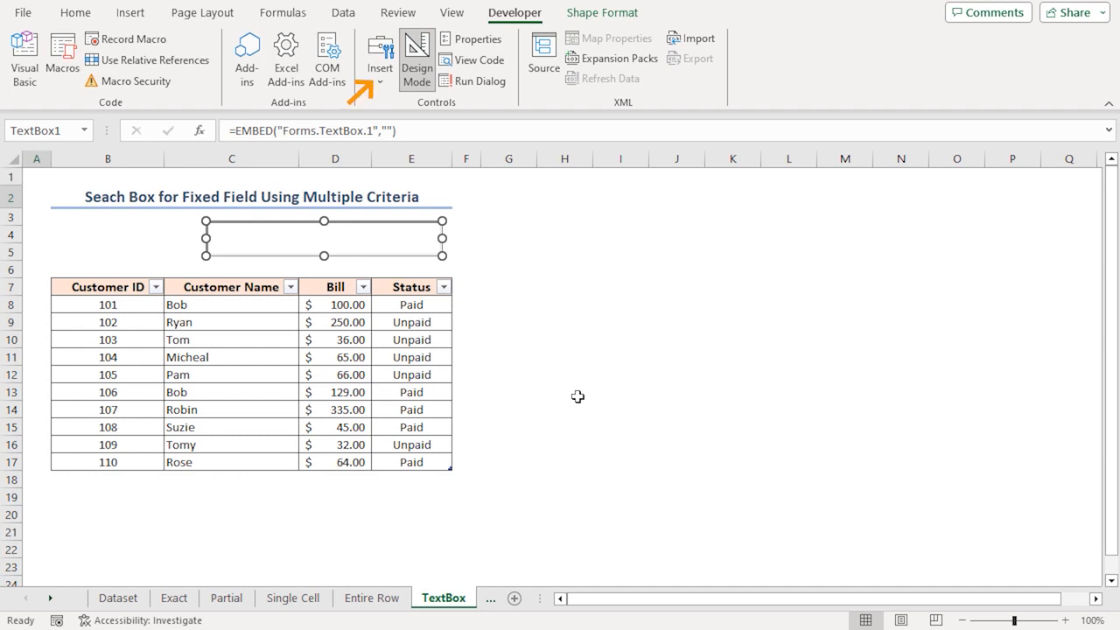
Insert two ActiveX option buttons, one beneath the other, over column B beside the text box
left_click(380, 66)
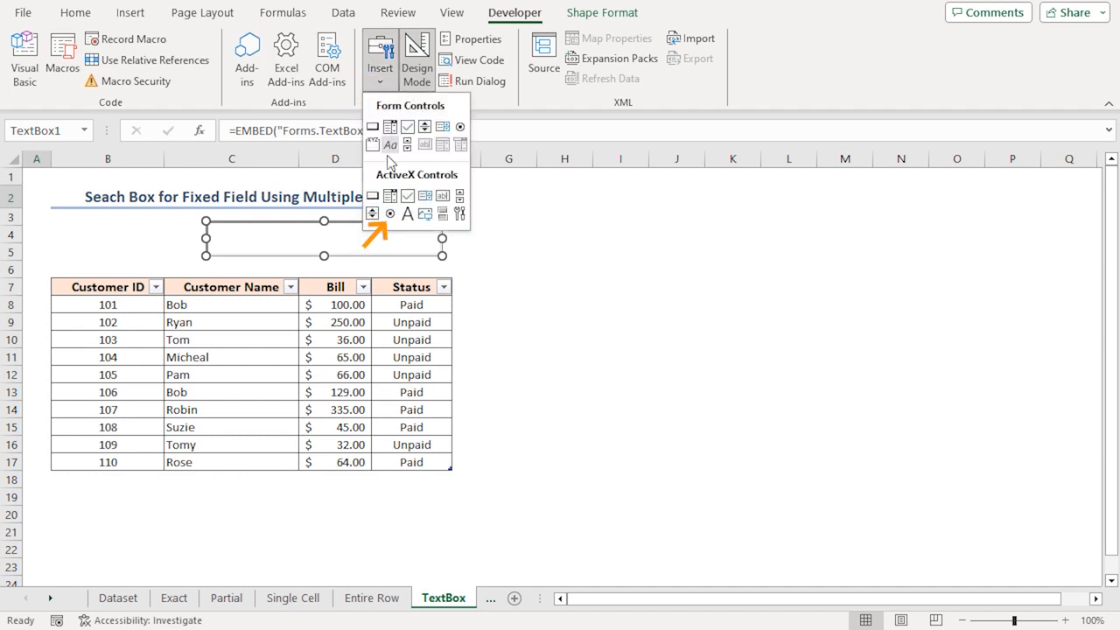
left_click(391, 214)
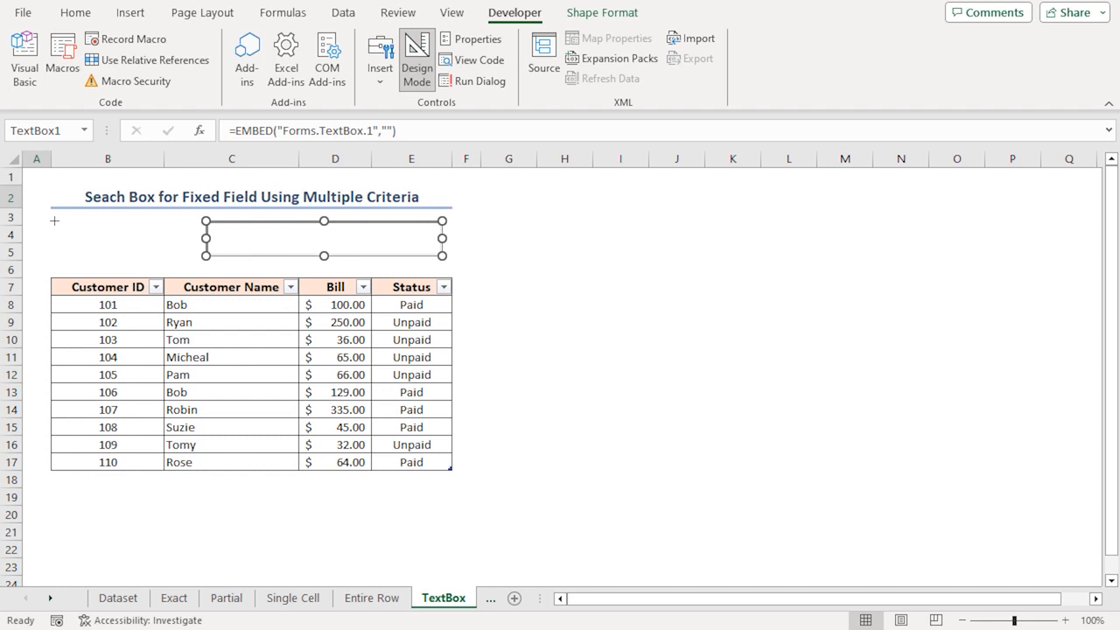
mouse_move(49, 218)
left_mouse_down()
mouse_move(73, 236)
mouse_move(187, 242)
left_mouse_up()
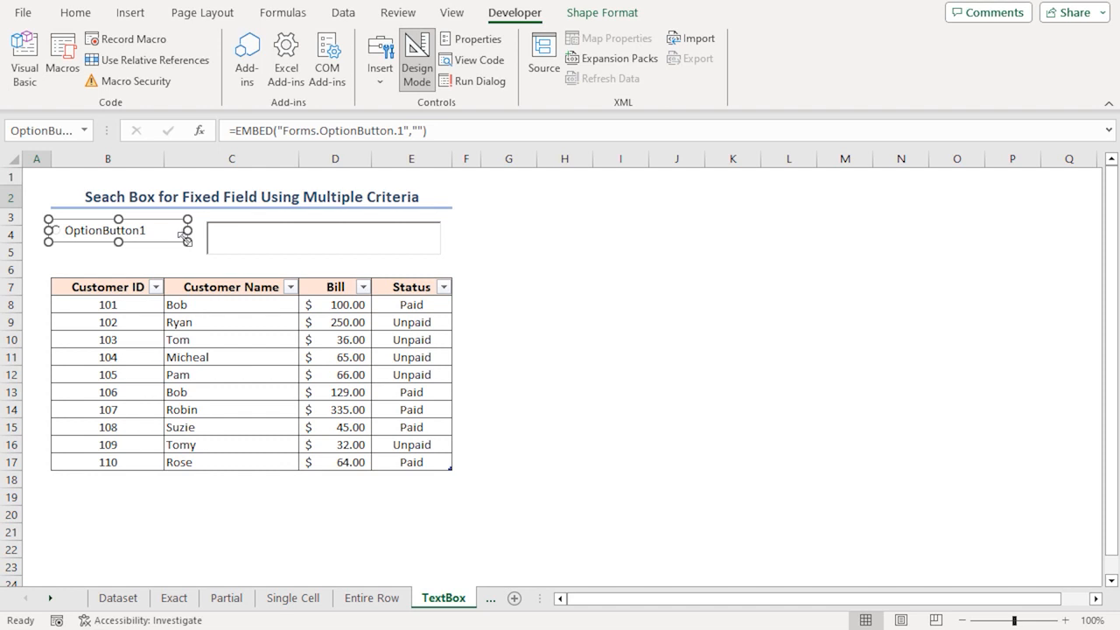
left_click(380, 61)
left_click(391, 217)
left_click_drag(49, 246, 188, 267)
left_click(204, 266)
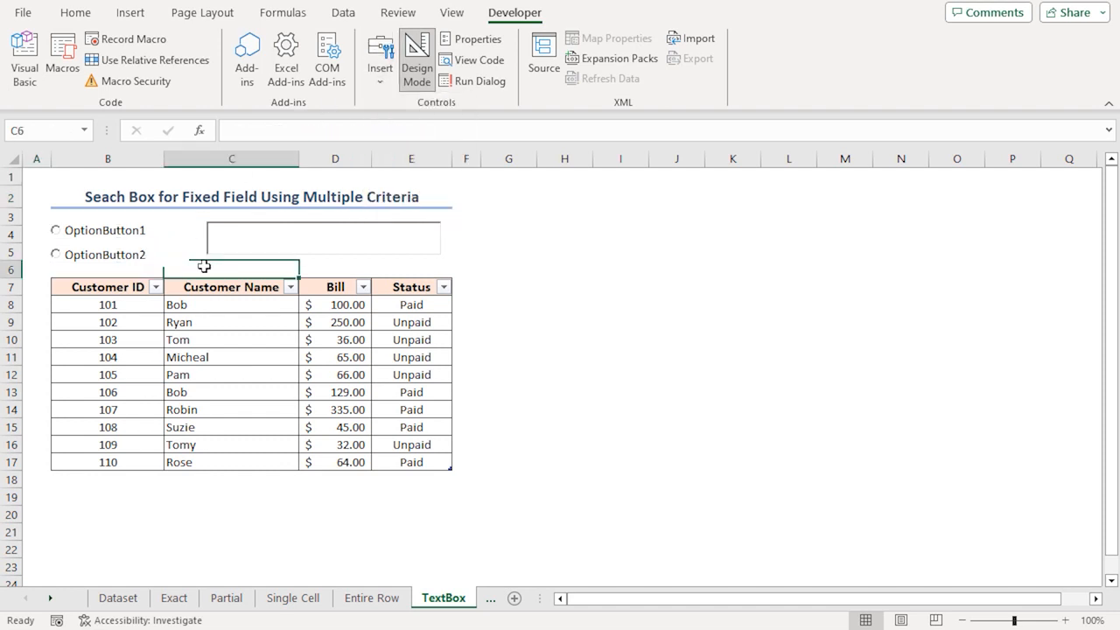
Set the caption of the upper option button to First Letter
right_click(125, 230)
left_click(170, 315)
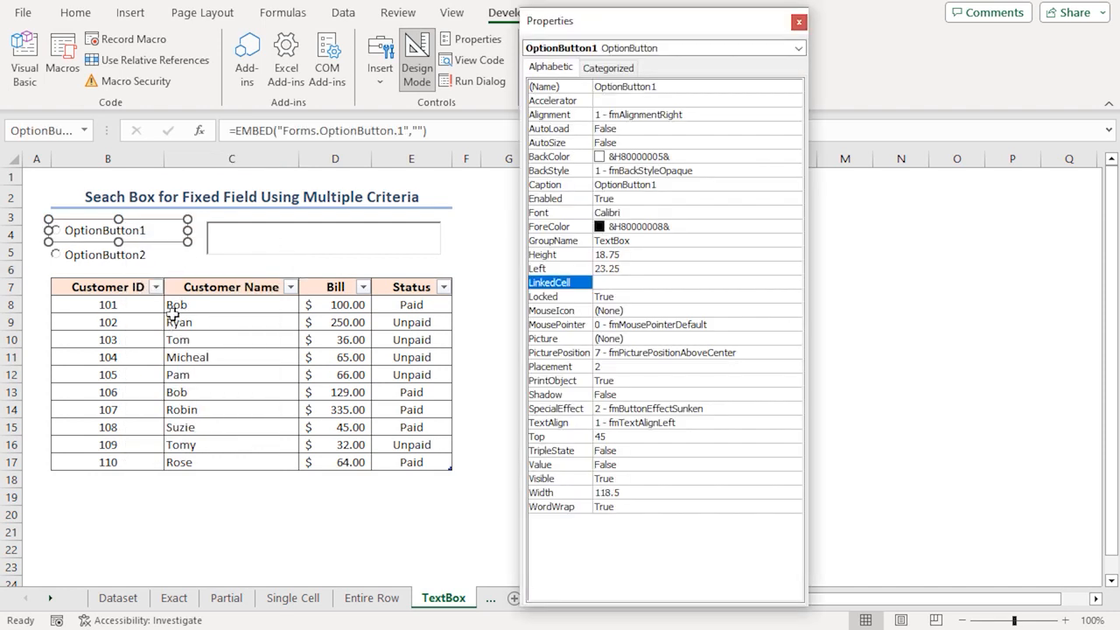
left_click(666, 186)
left_click_drag(666, 186, 595, 186)
type("First Letter")
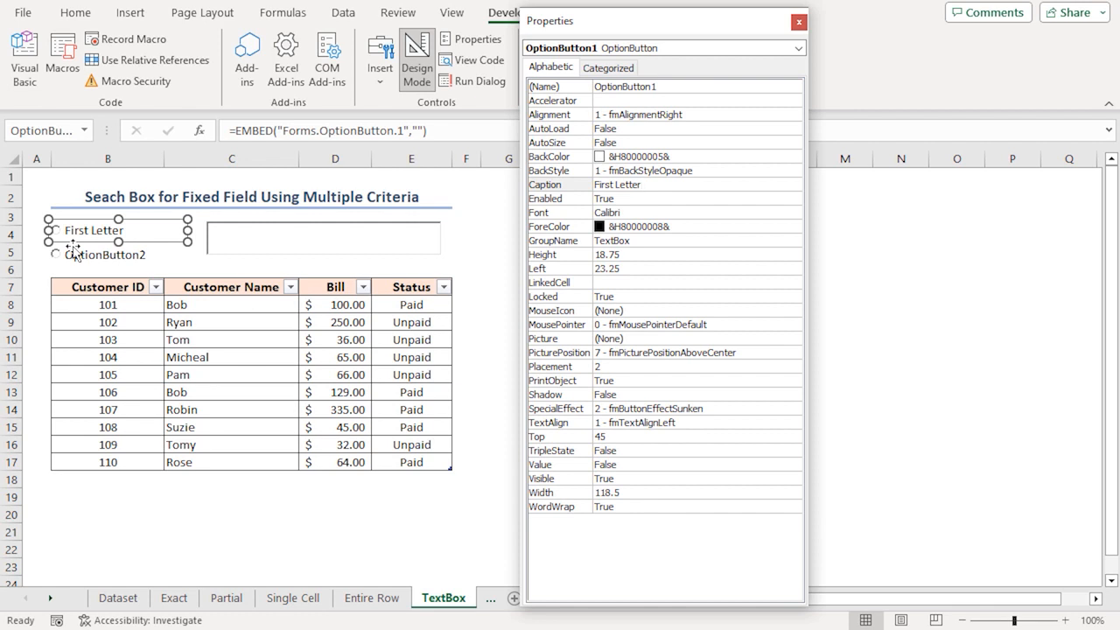
Set the caption of the lower option button to Contains Letter and close its properties
left_click(149, 254)
double_click(598, 185)
type("Contains Letter")
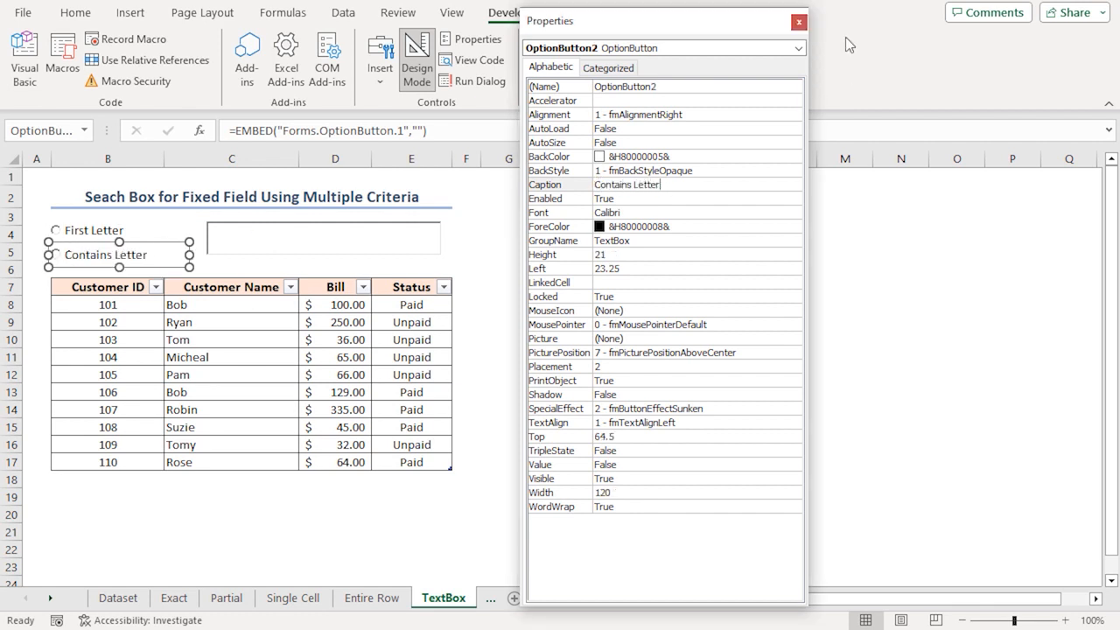
left_click(800, 21)
left_click(530, 322)
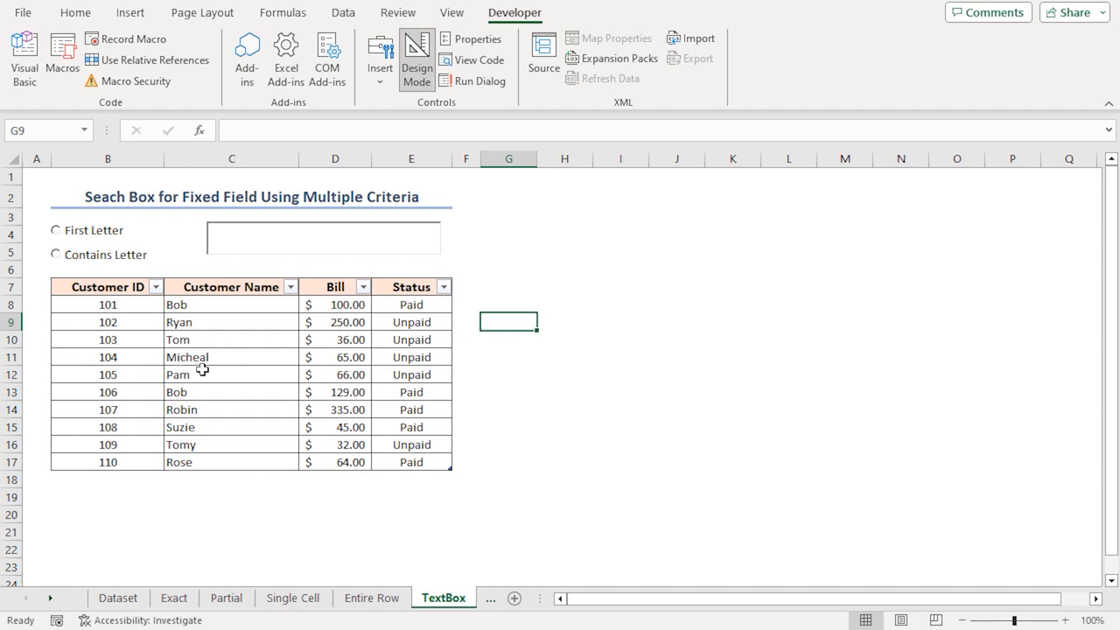
Rename the customer table as Dataset1
left_click(229, 371)
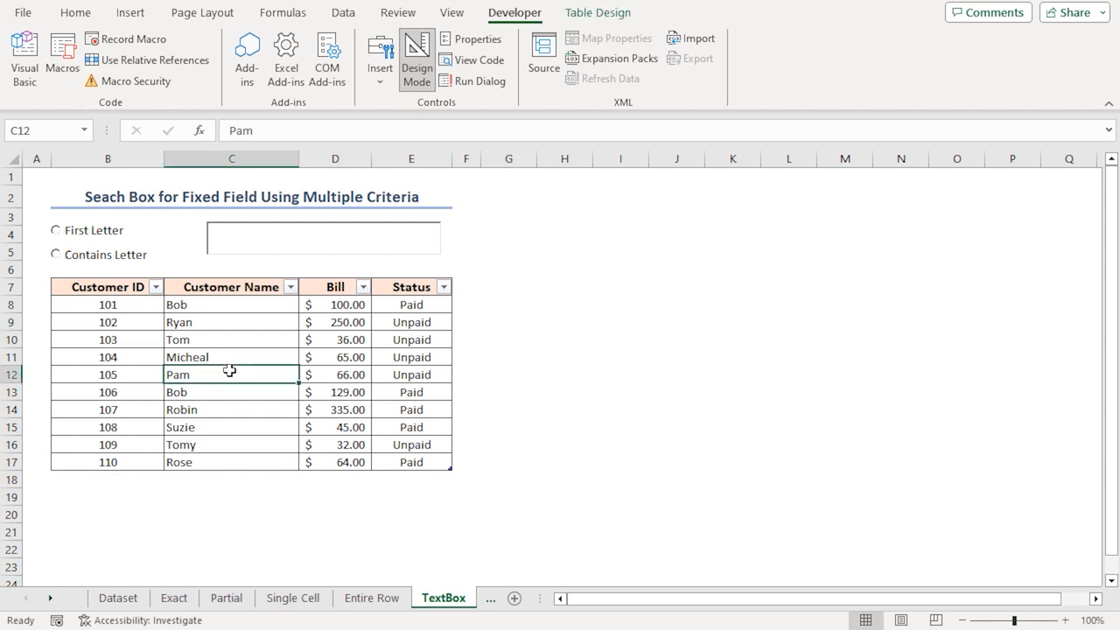
left_click(598, 12)
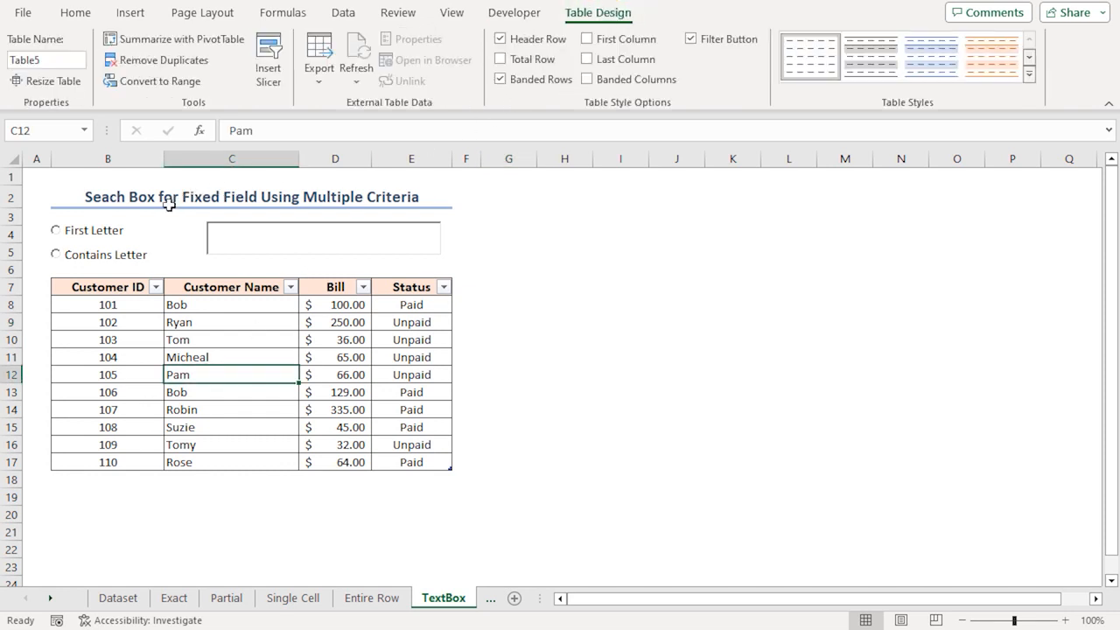
left_click(40, 63)
type("Dataset1")
left_click(469, 303)
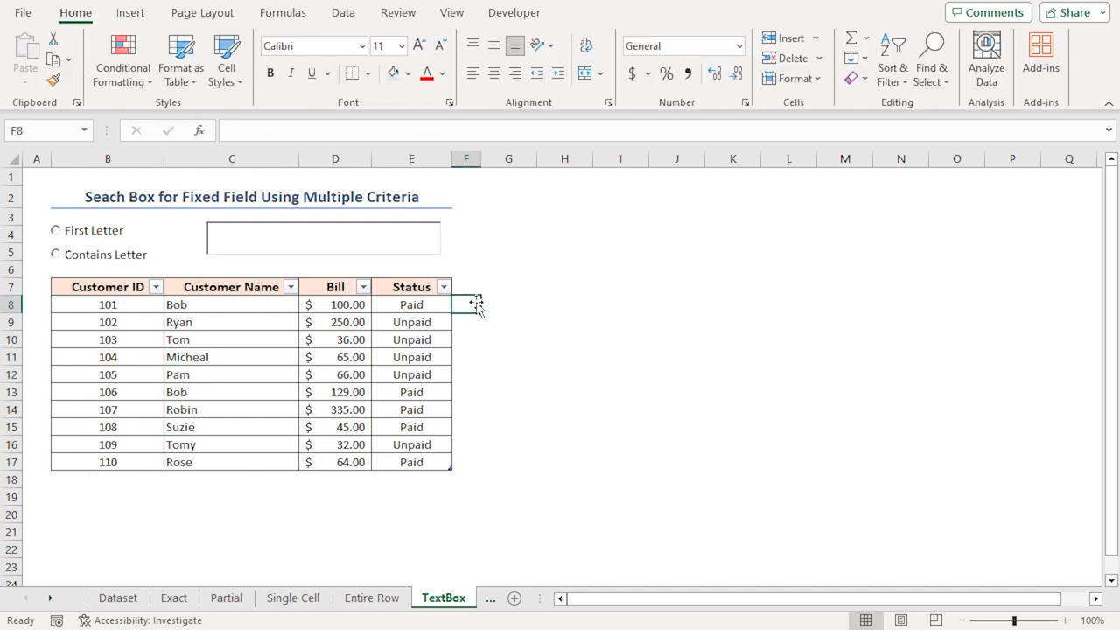
In the text box's Change procedure, start an If OptionButton1 Then block that applies AutoFilter to the Dataset1 list object's field 2
double_click(299, 235)
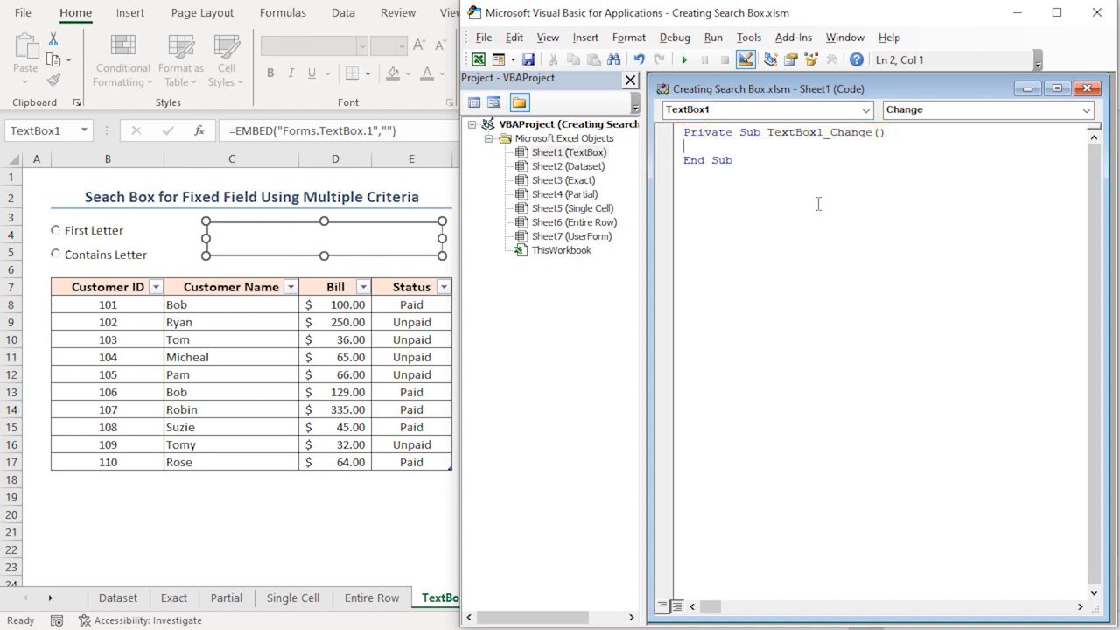
type("if optionbutton1 then")
key("Return")
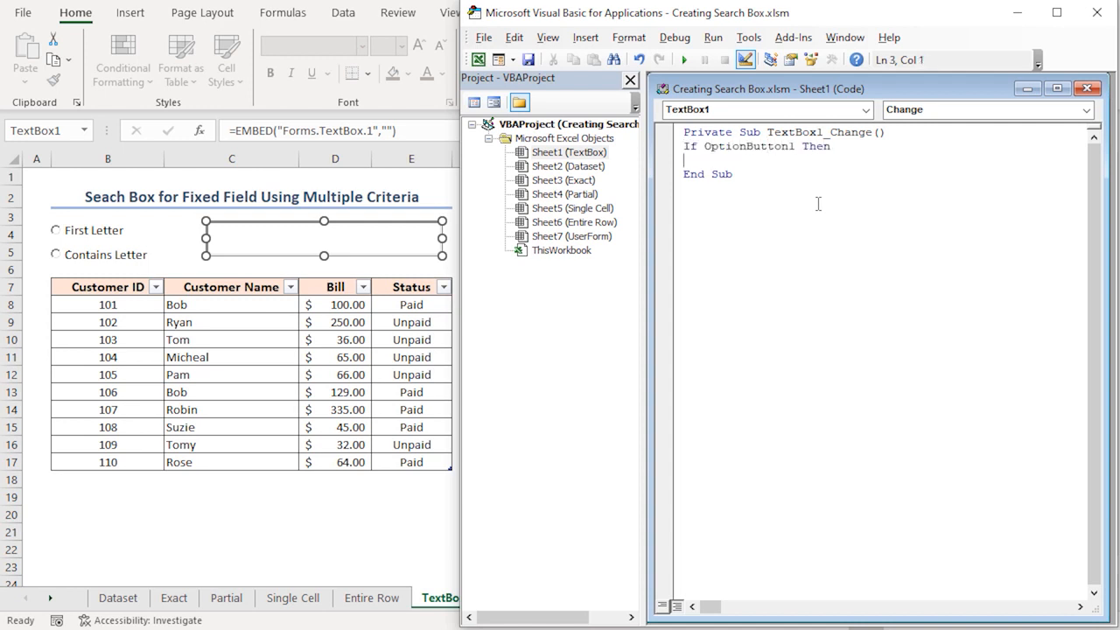
type("listobjects(")
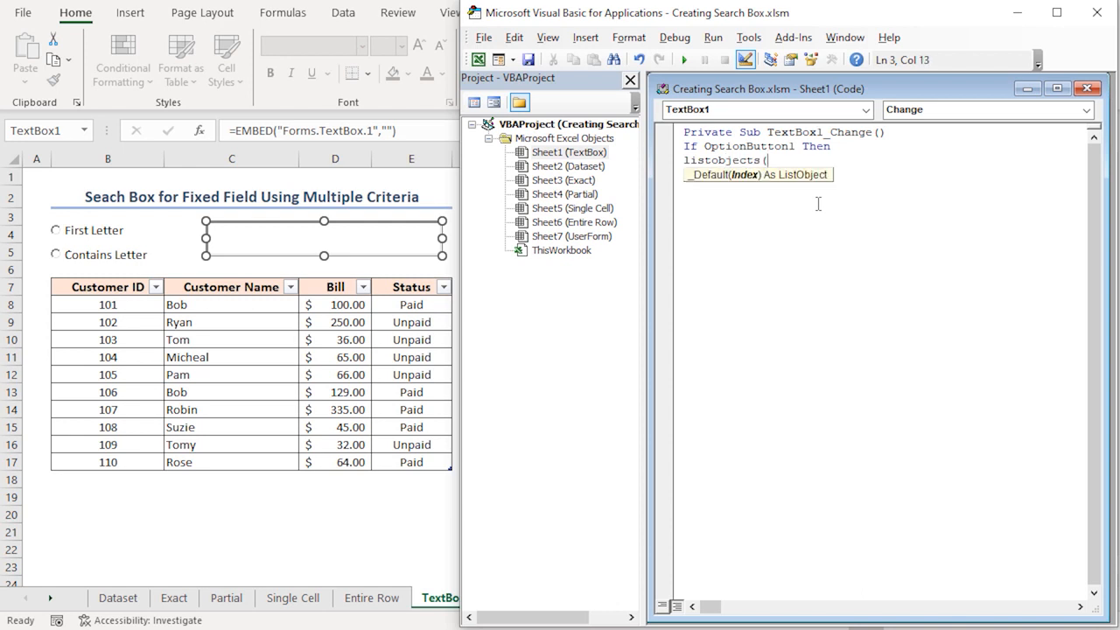
type("\"Dataset1\")")
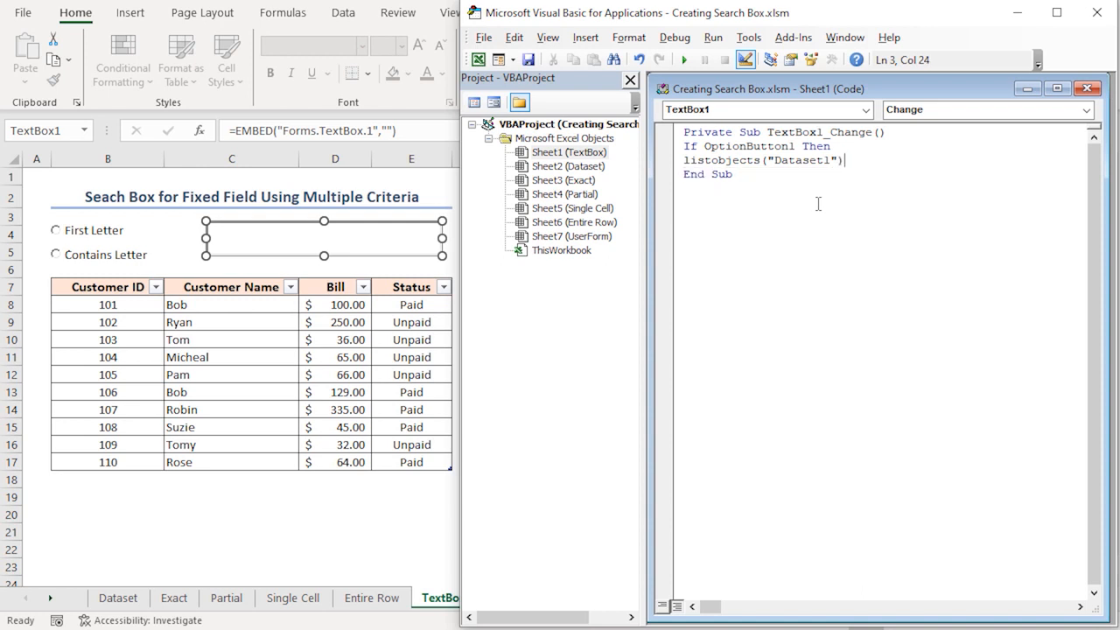
type(".Range.AutoFilter")
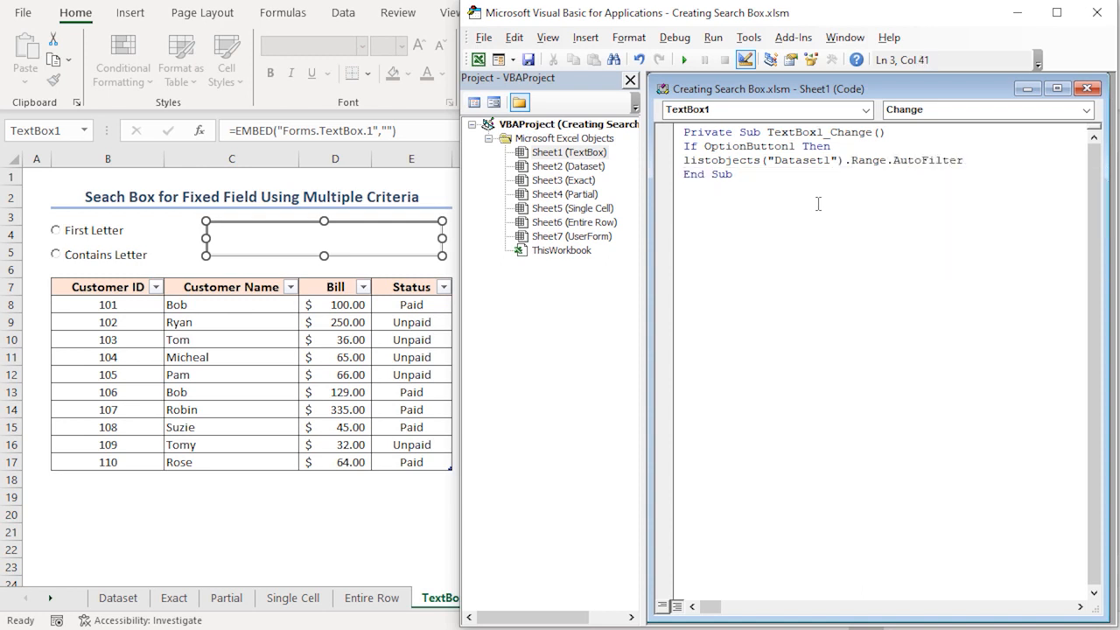
type(" field:=2,")
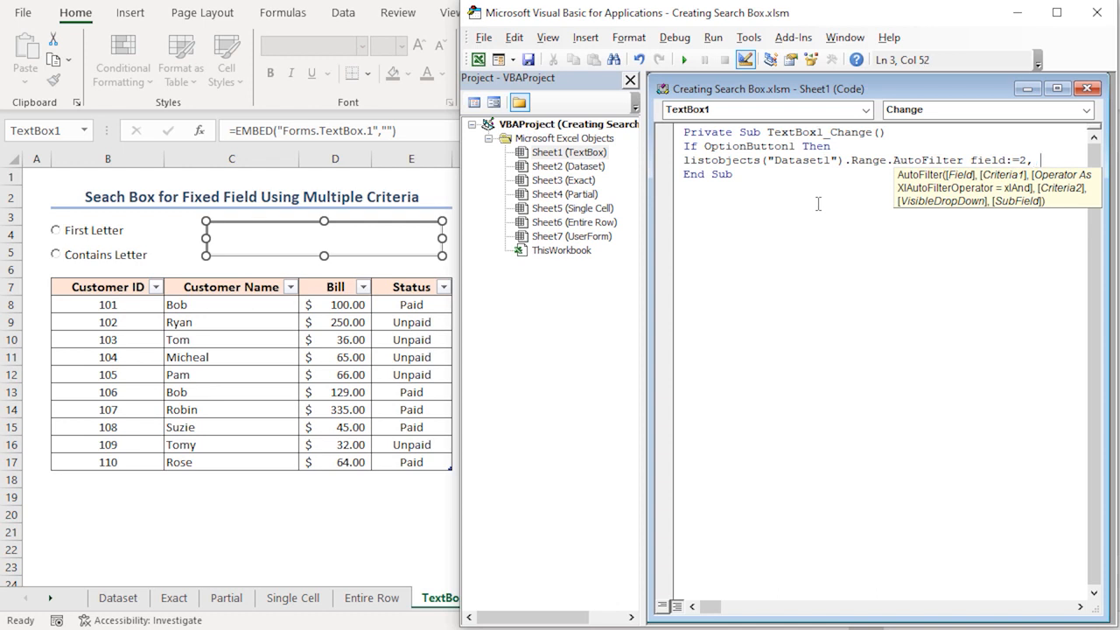
Complete the AutoFilter statement with the first criterion [D4] & "*" and the operator xlFilterValues, and add an Else branch
type("_")
key("Return")
type("crtierial:=[D4]&\"*\"")
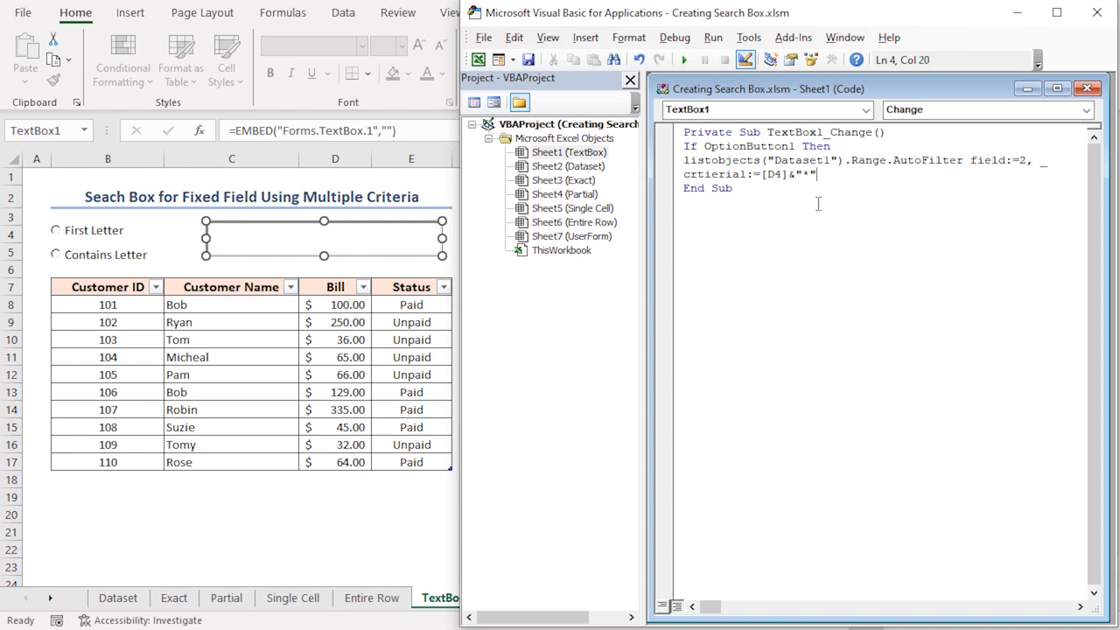
type(", operator:=xlfilterva")
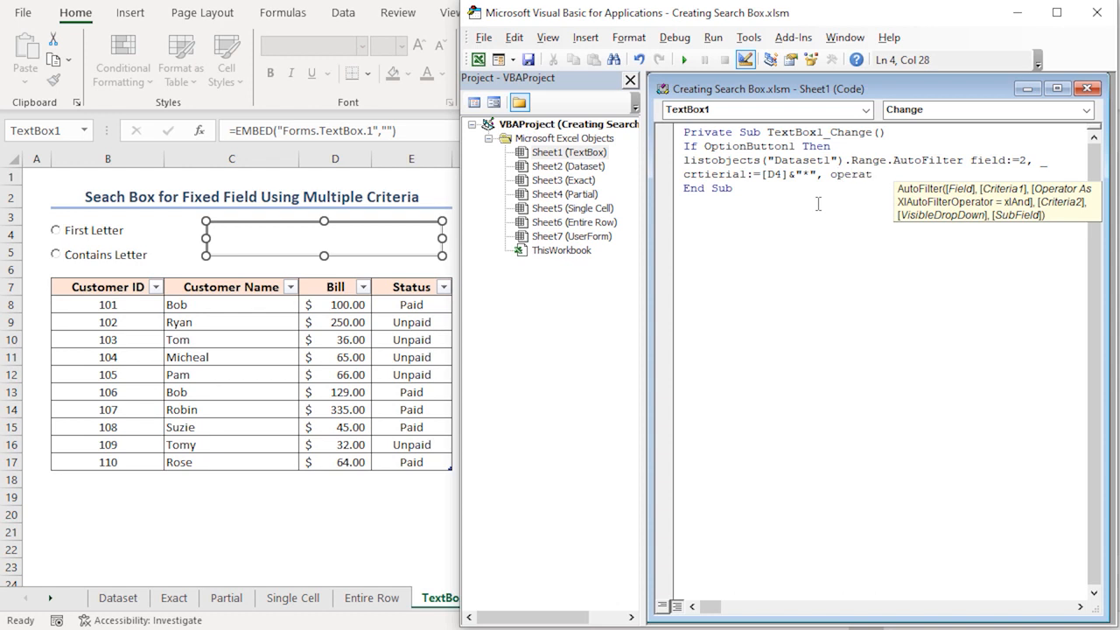
key("Tab")
key("Return")
key("Return")
key("Up")
type("else")
key("Return")
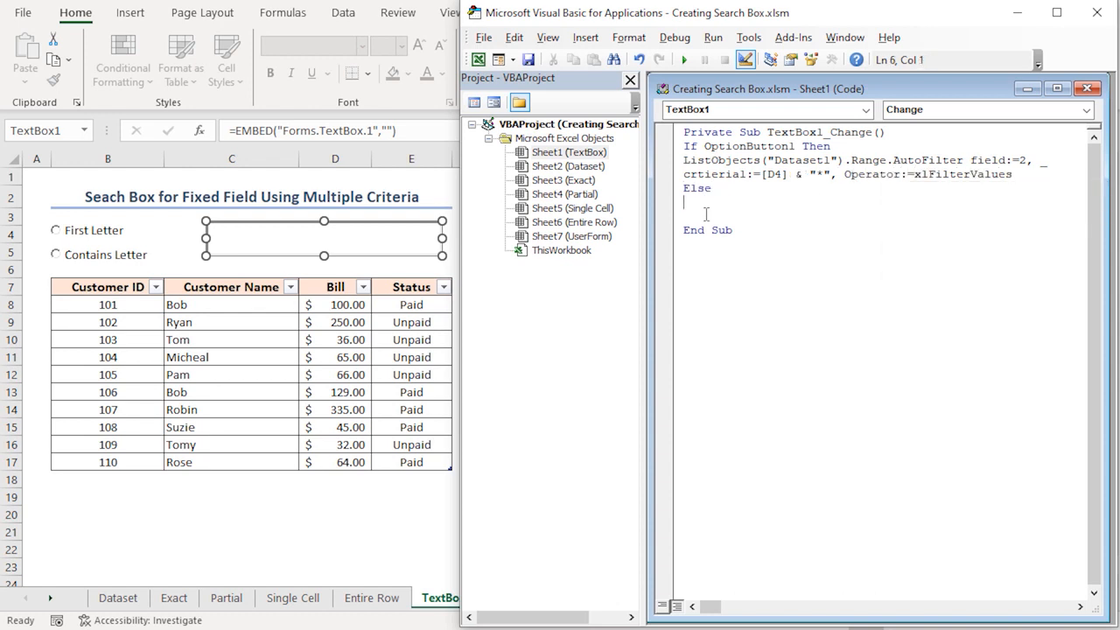
Copy the AutoFilter statement into the Else branch
left_click_drag(685, 160, 1013, 174)
key("ctrl+c")
left_click(757, 202)
key("ctrl+v")
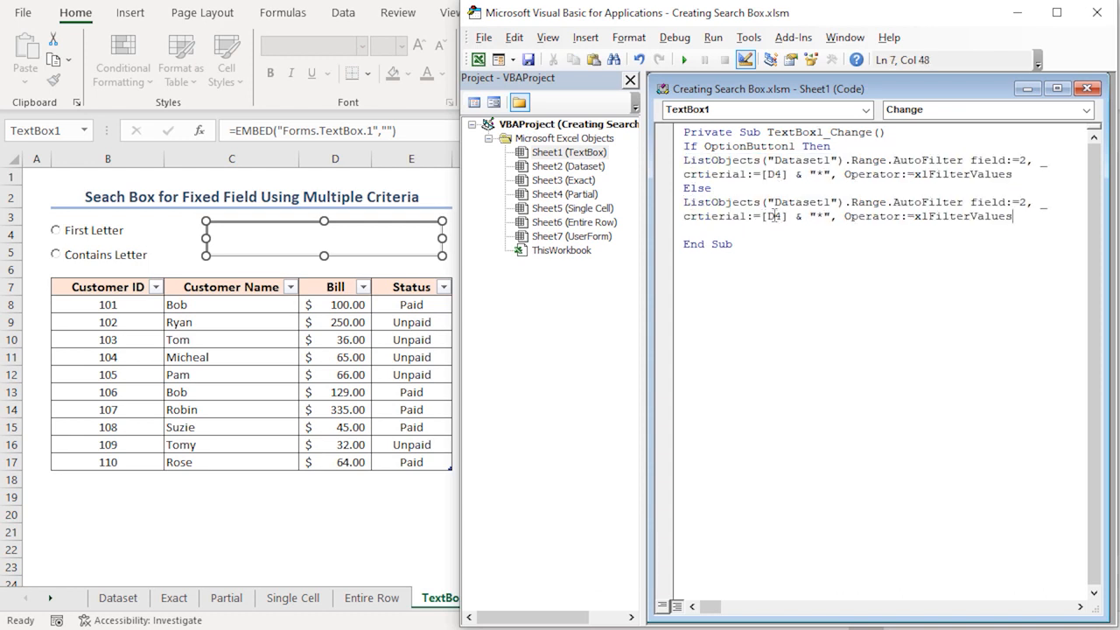
Change the criterion in the Else branch to "*" & [D4] & "*" for matching names that contain the search text
left_click_drag(809, 216, 832, 216)
key("ctrl+c")
left_click(760, 216)
key("ctrl+v")
type("&")
Close the conditional block with End If directly above End Sub
left_click(693, 230)
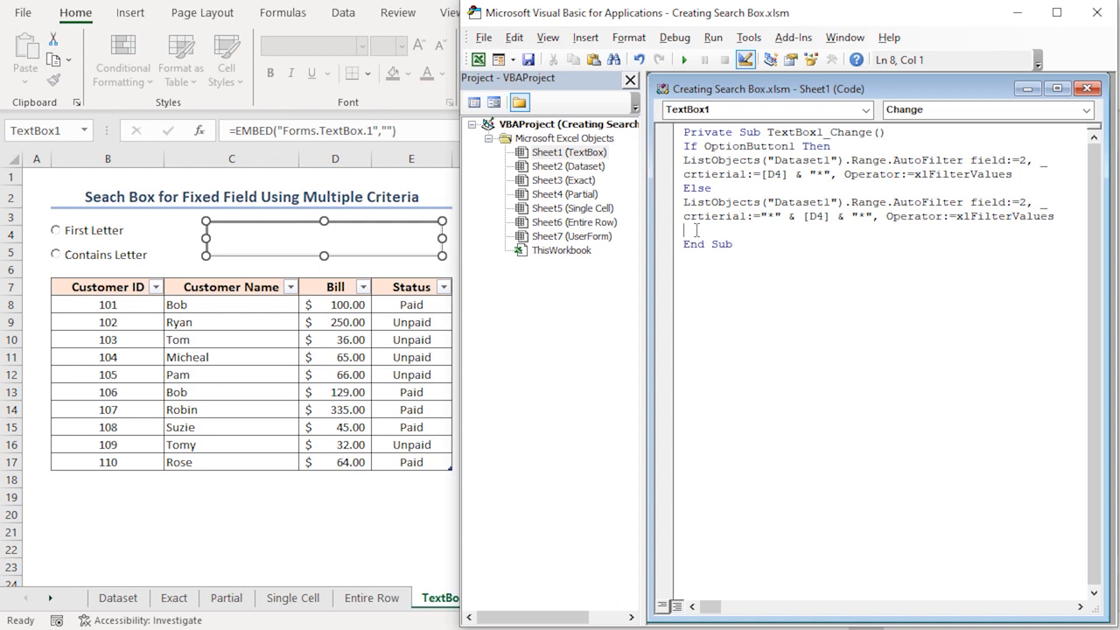
type("end If")
key("Return")
key("BackSpace")
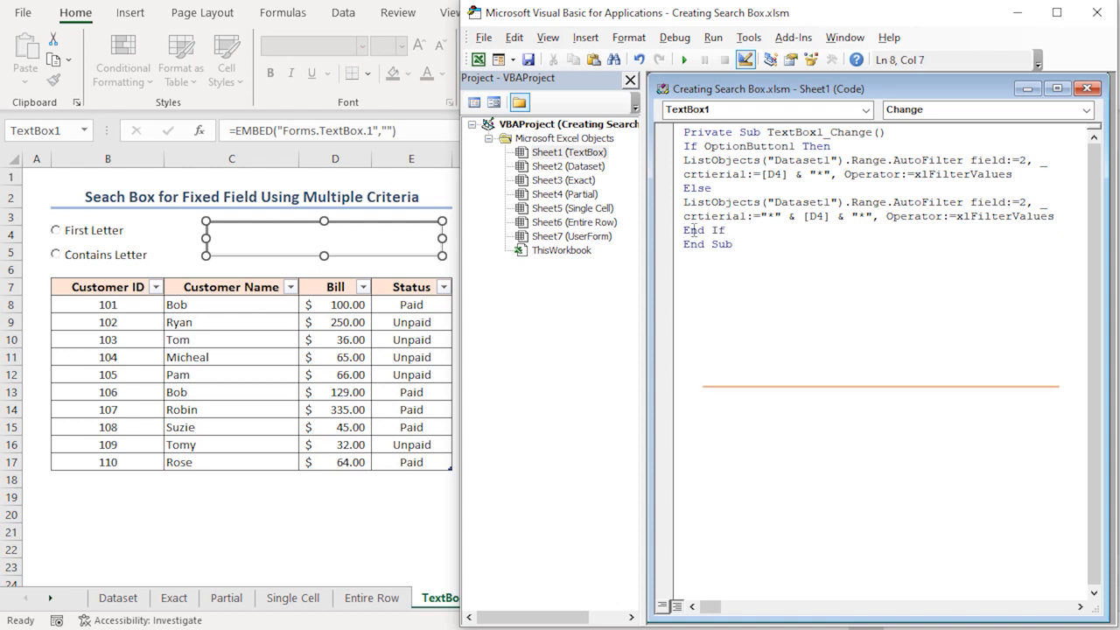
Examine the procedure declaration and its If block, and close the code editor to return to the worksheet
left_click_drag(683, 133, 898, 132)
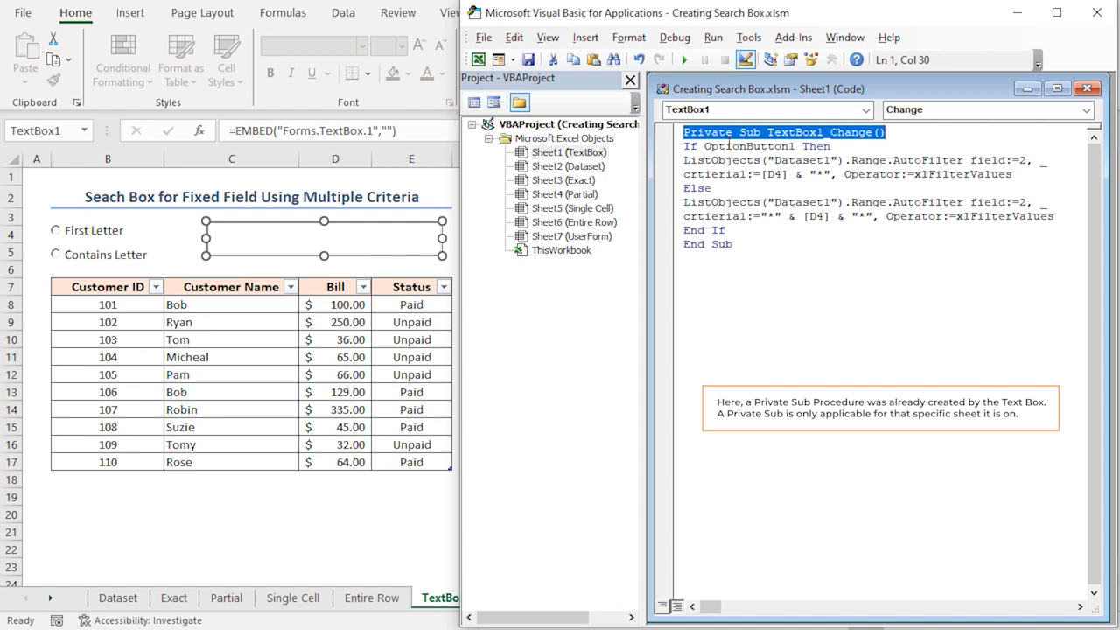
left_click_drag(683, 146, 833, 218)
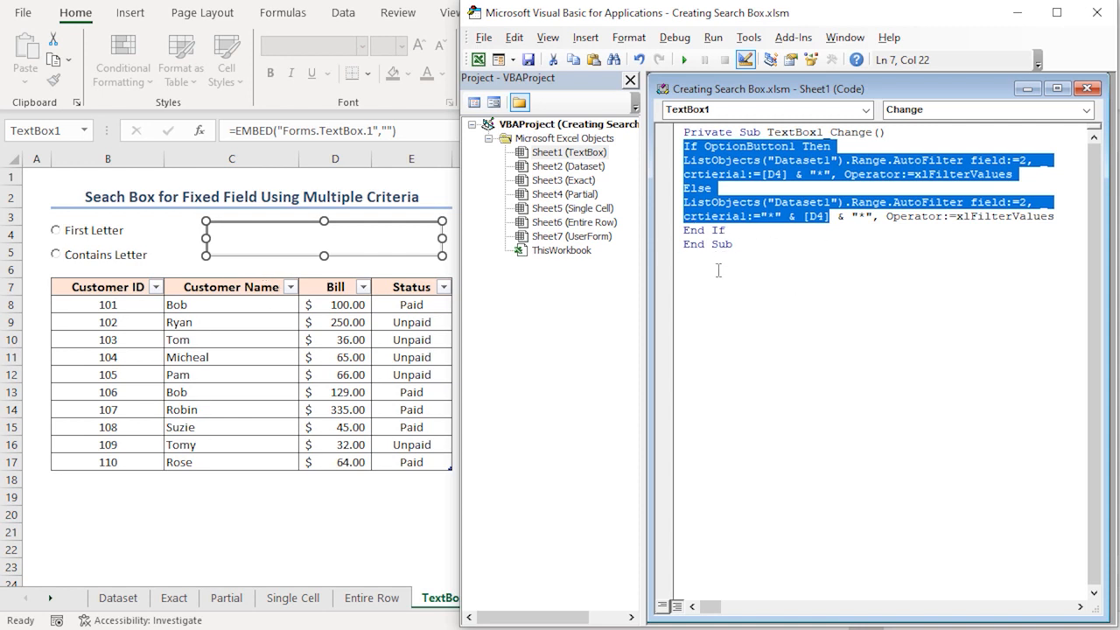
left_click(1097, 12)
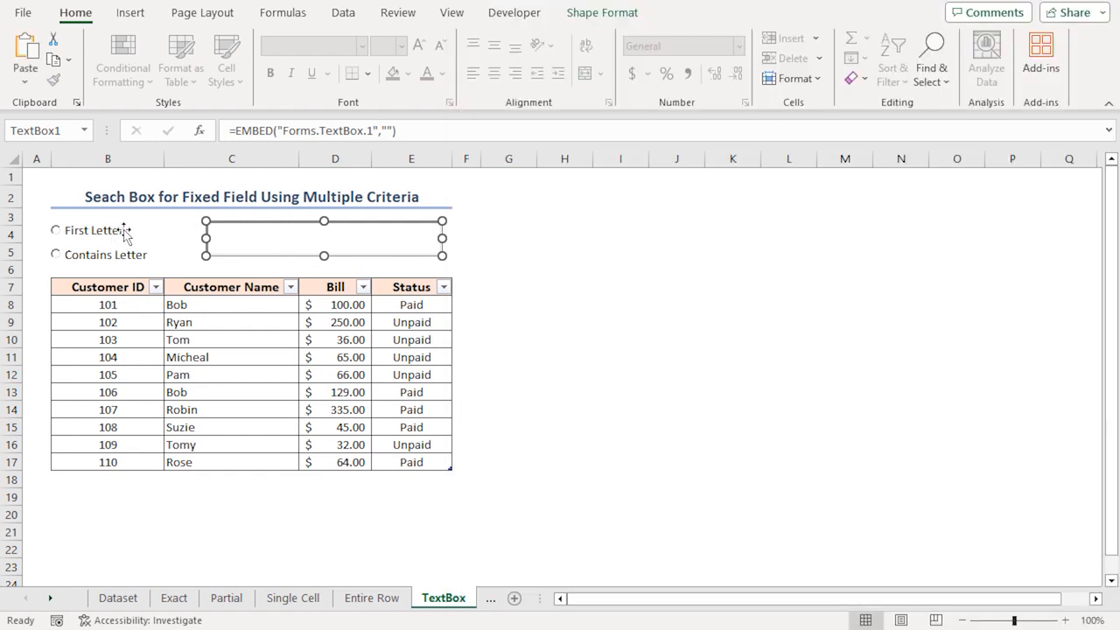
Make the First Letter option button's click procedure call TextBox1_Change
double_click(97, 234)
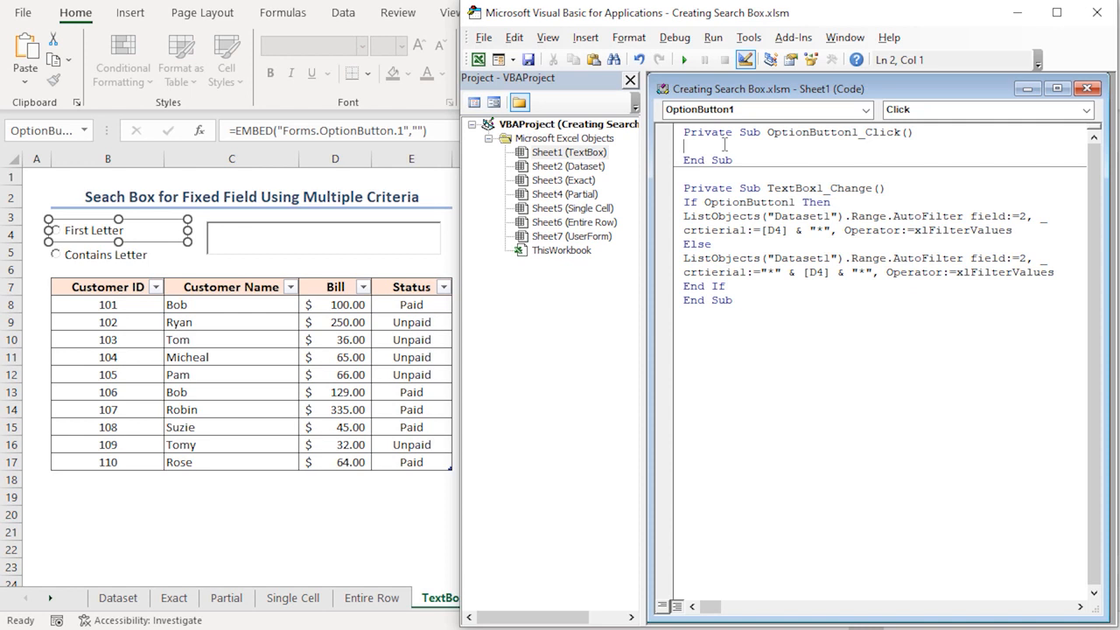
type("call ")
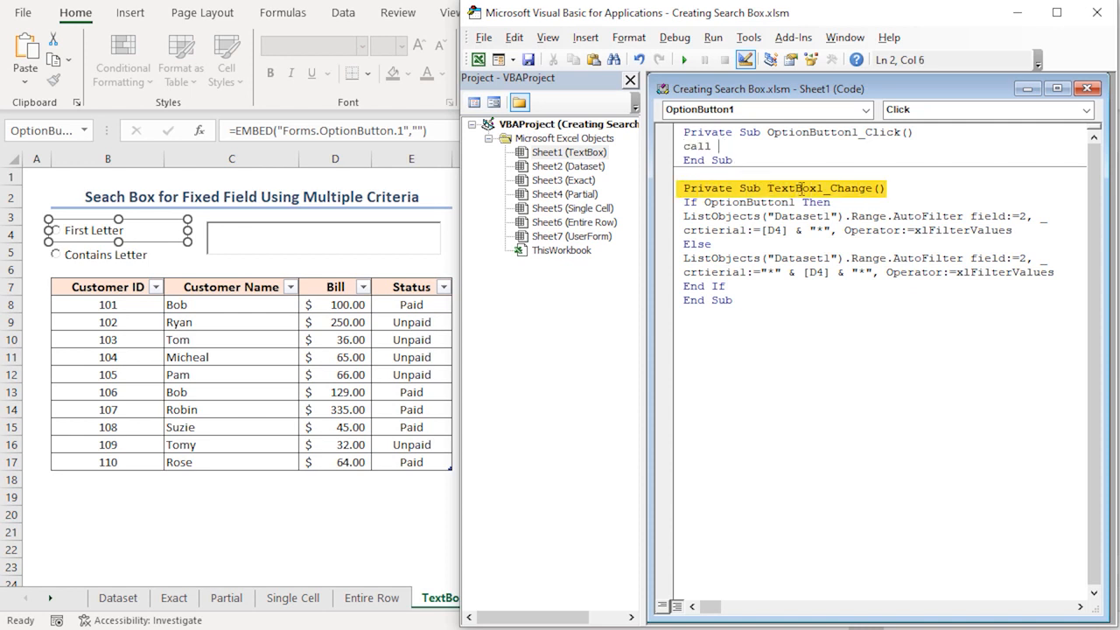
type("textbox1_change")
key("Down")
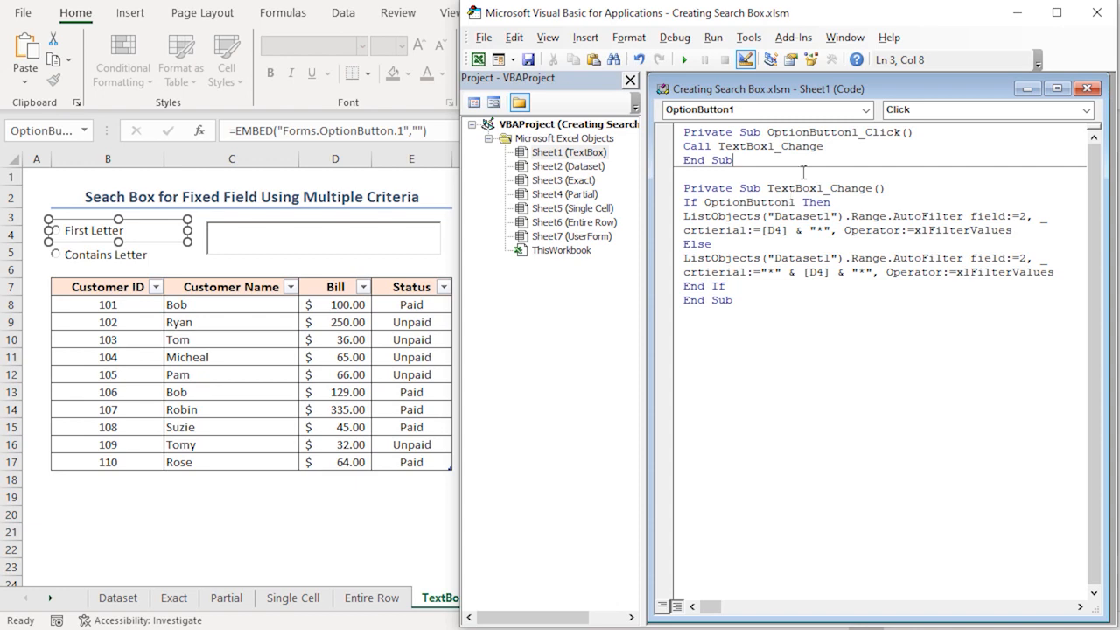
Make the Contains Letter option button's click procedure call TextBox1_Change, and close the code editor
left_click(91, 256)
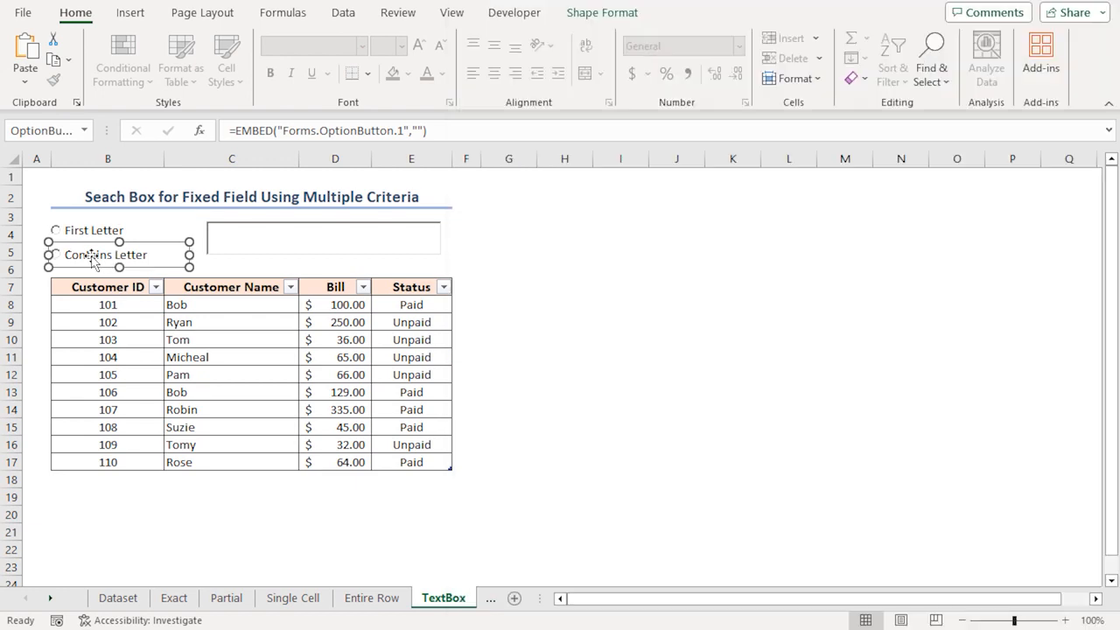
double_click(158, 255)
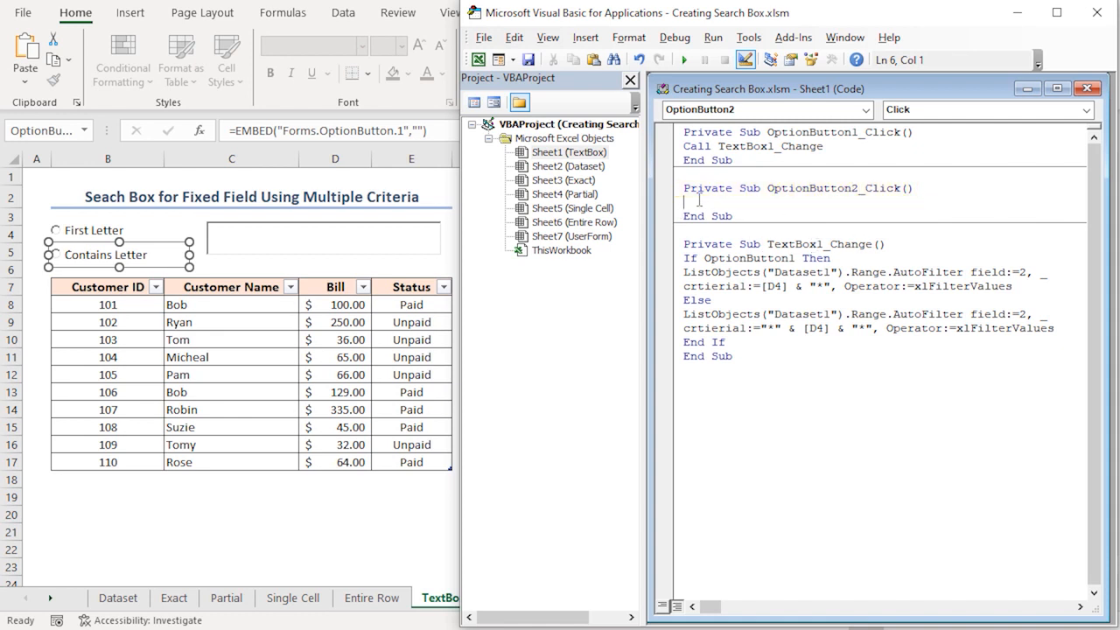
type("call textbox1_change")
key("Down")
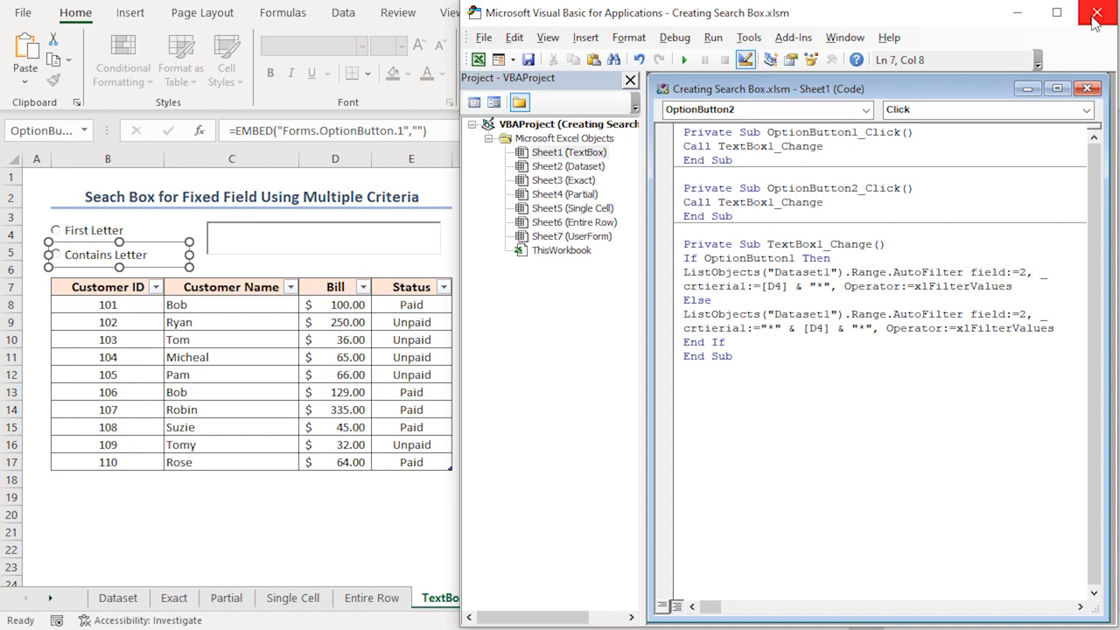
left_click(1097, 12)
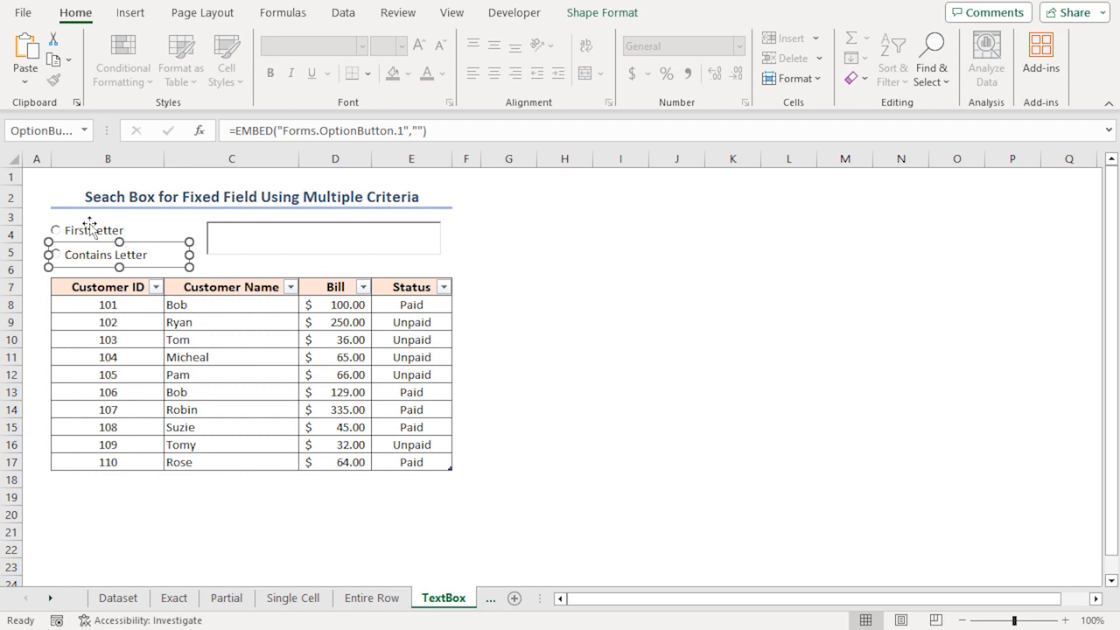
Turn off Design Mode so the option buttons and the search box respond on the worksheet
left_click(55, 231)
left_click(63, 252)
left_click(57, 231)
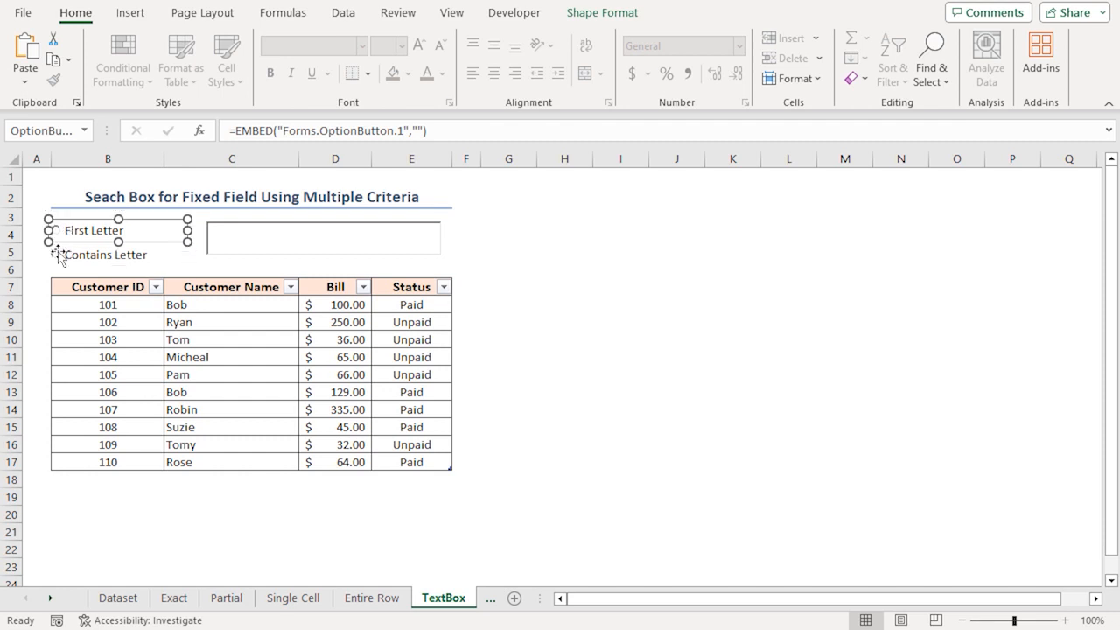
left_click(515, 14)
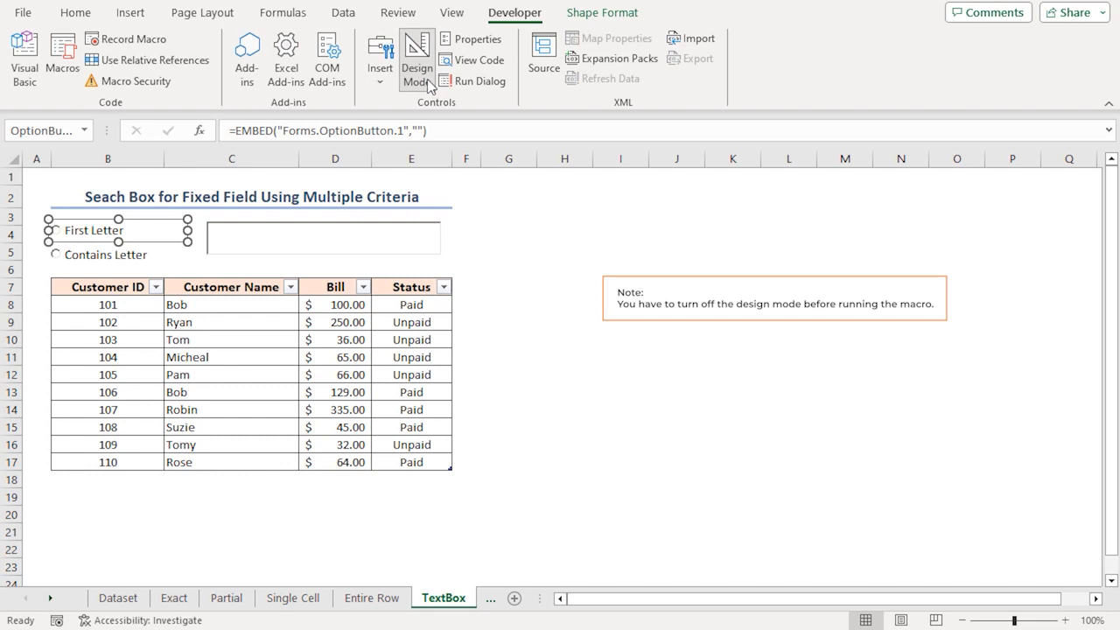
left_click(417, 70)
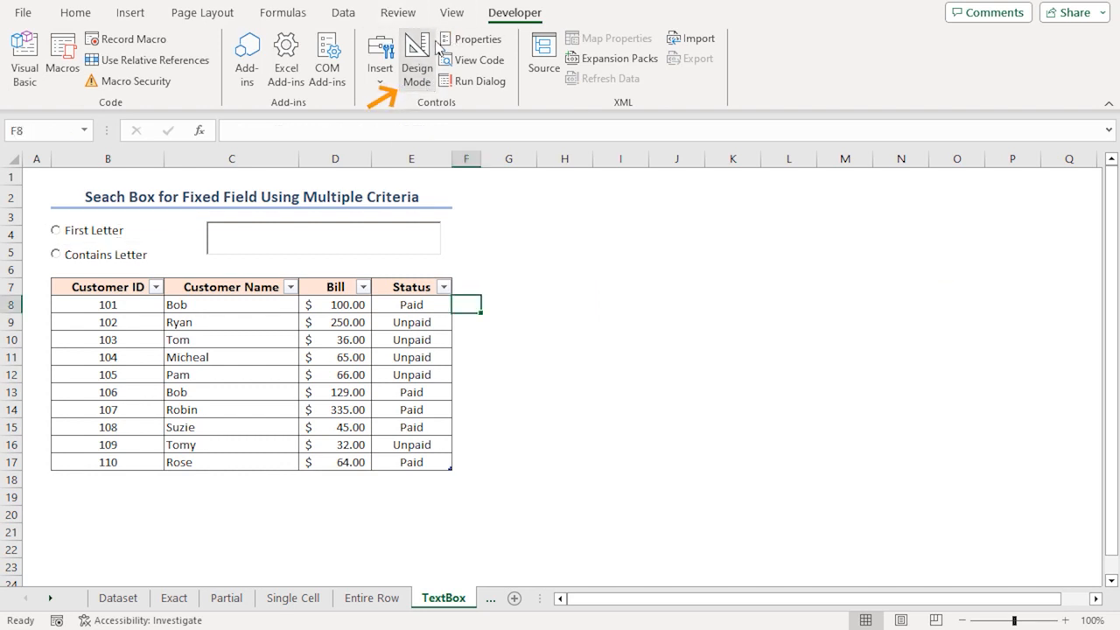
Test the search box with First Letter for "b" and "o", and switch to Contains Letter for "o"
left_click(56, 231)
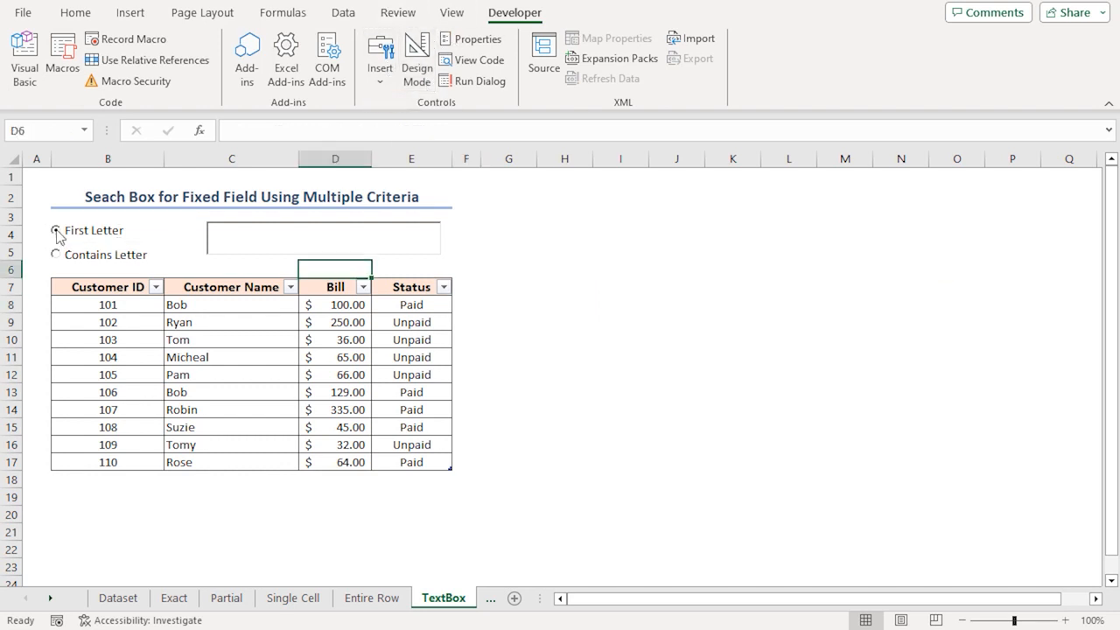
left_click(259, 230)
type("b")
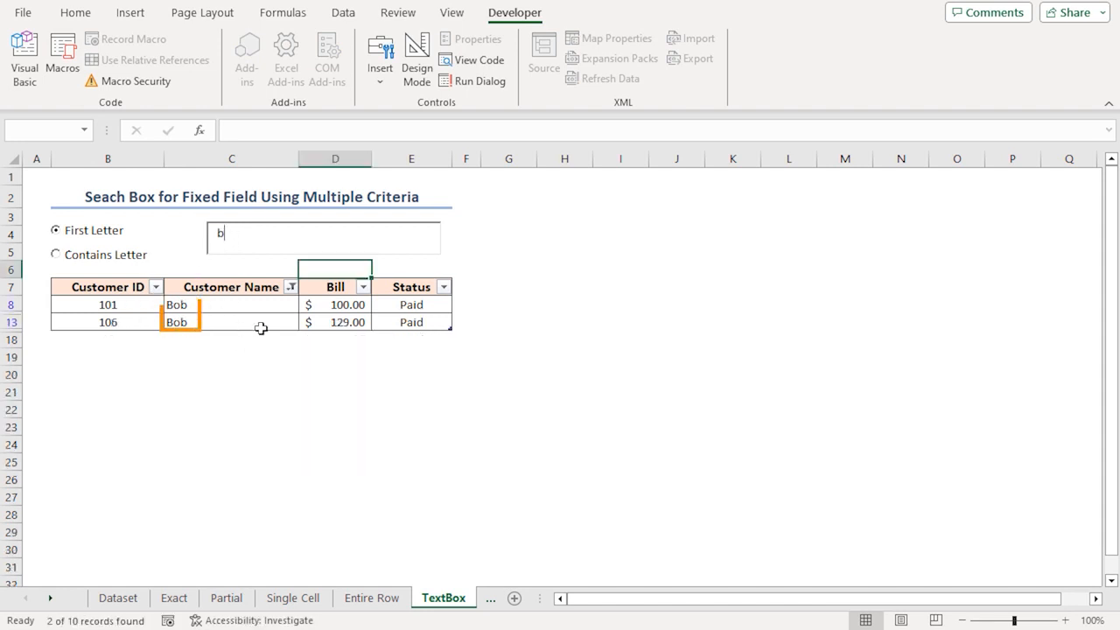
key("BackSpace")
type("o")
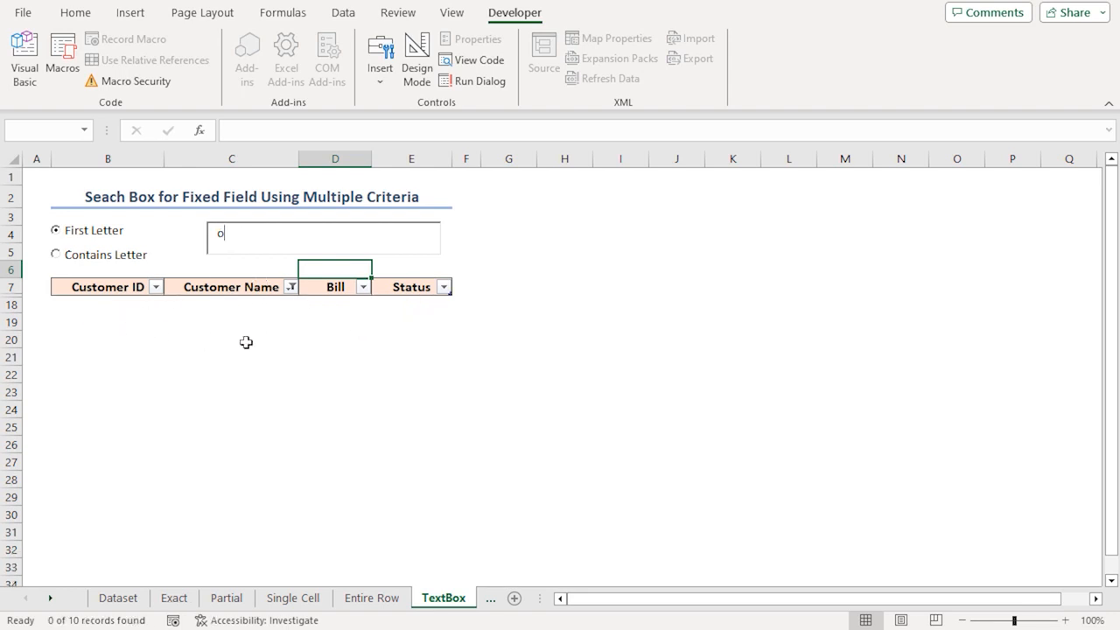
left_click(56, 255)
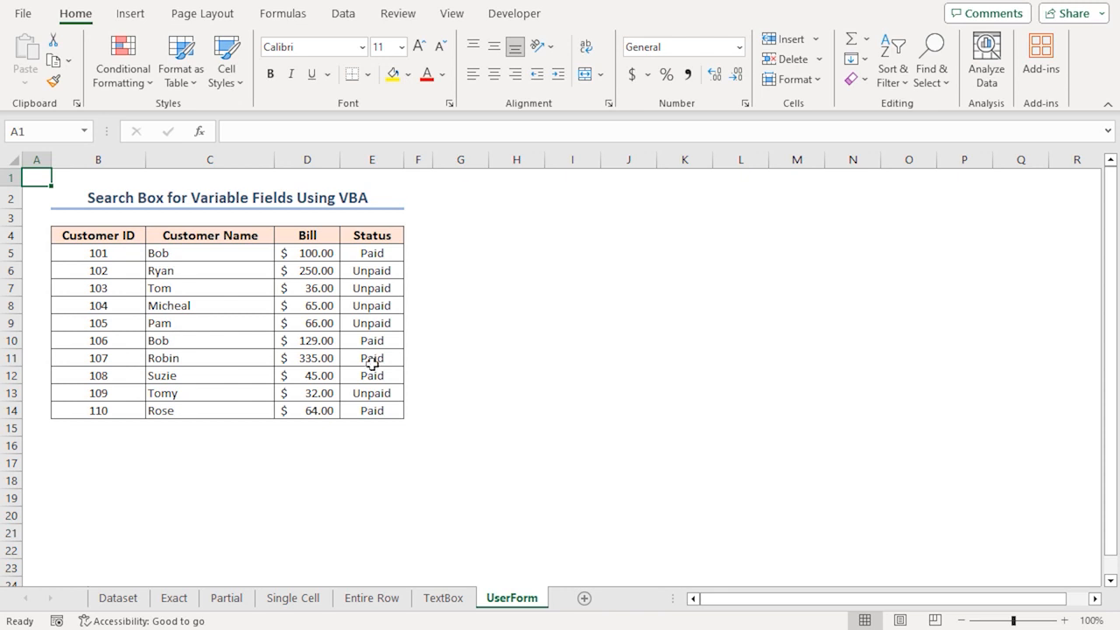
Switch to the Visual Basic editor, insert a new UserForm and enlarge the form and its window
left_click(518, 11)
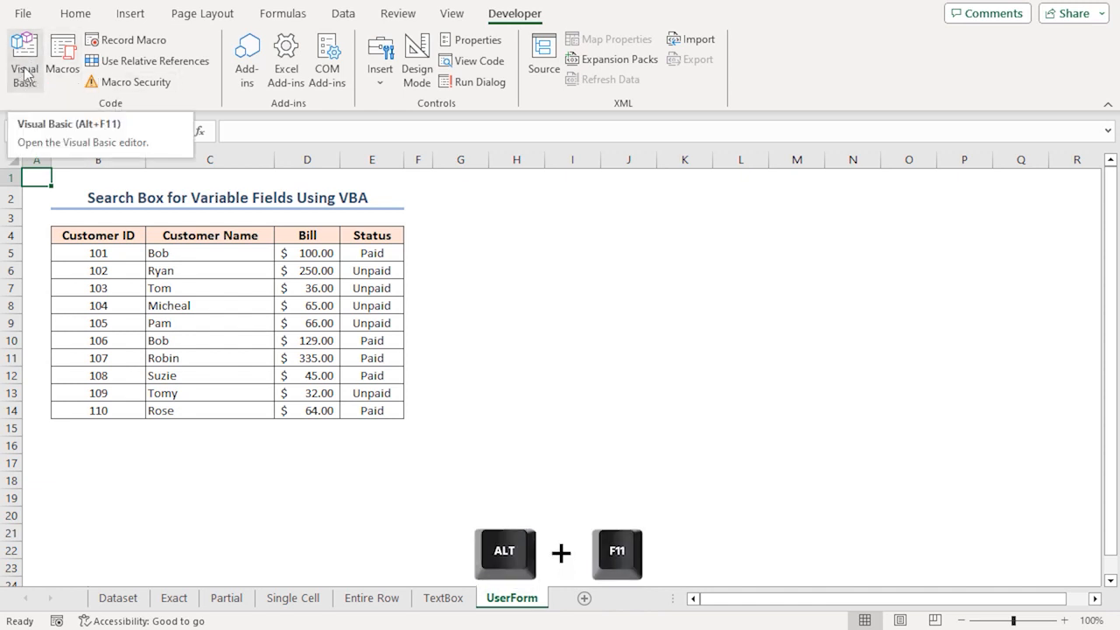
key("alt+F11")
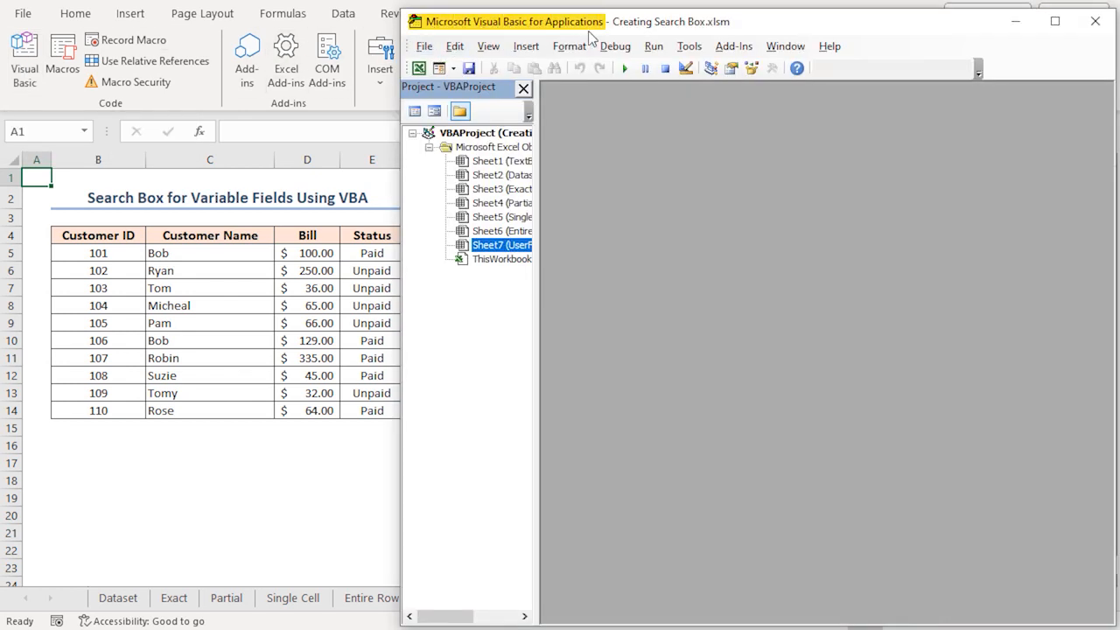
left_click(454, 69)
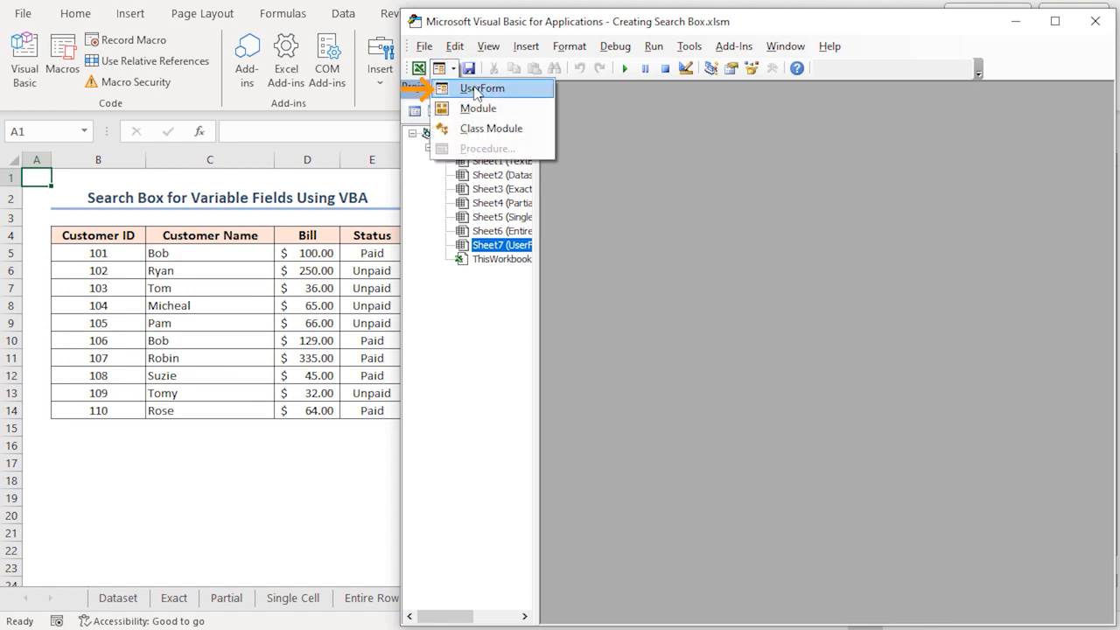
left_click(477, 91)
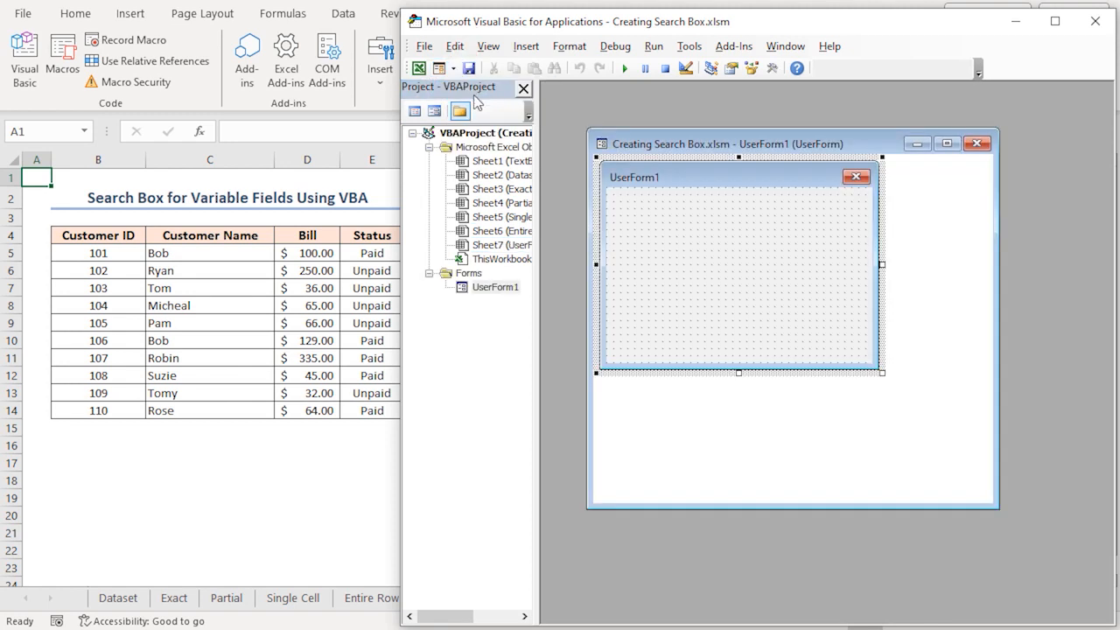
double_click(700, 144)
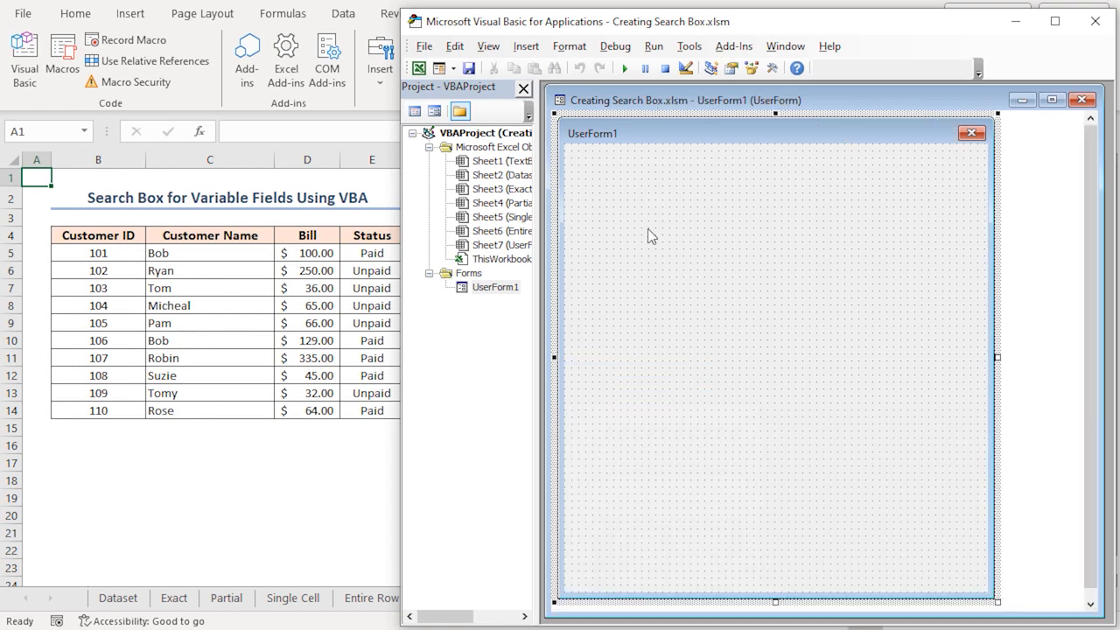
Set the form's BackColor property to light pink from the colour palette
right_click(646, 226)
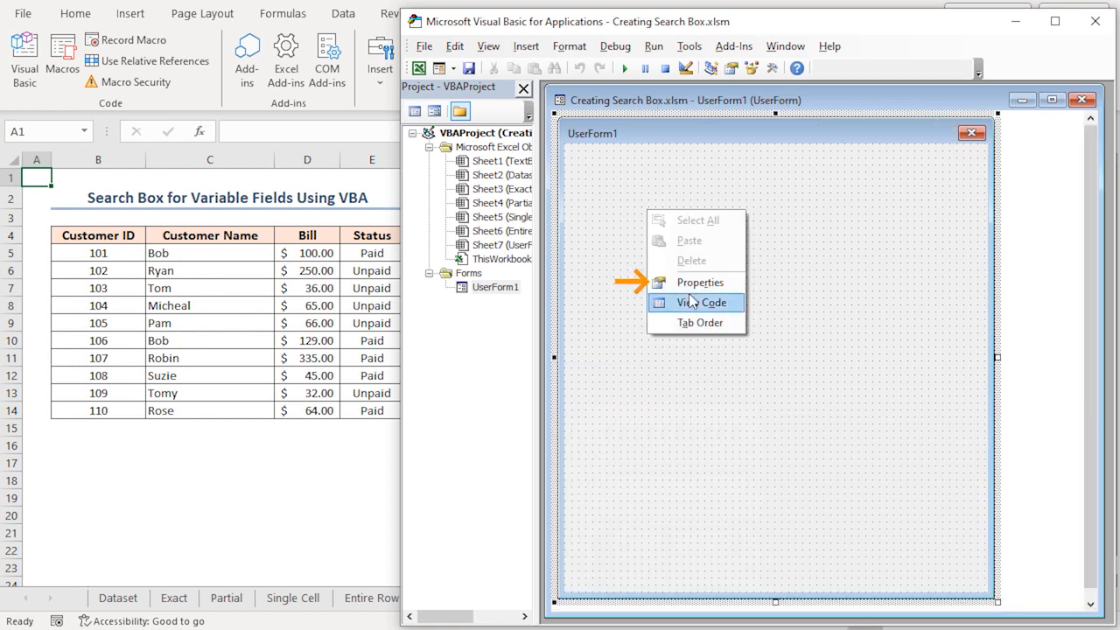
left_click(701, 285)
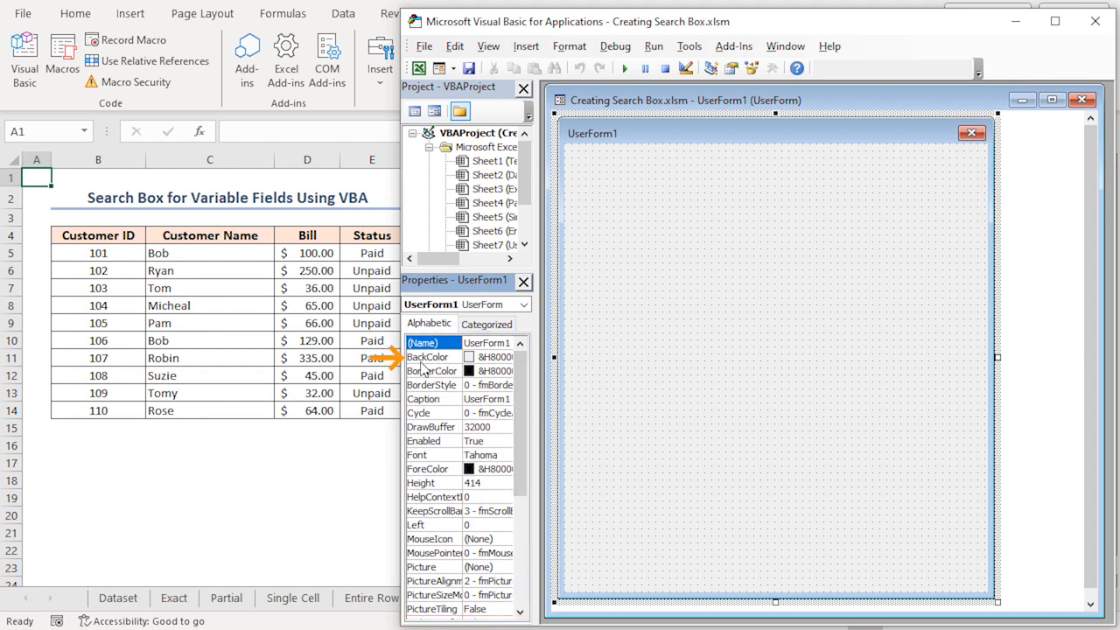
left_click(482, 357)
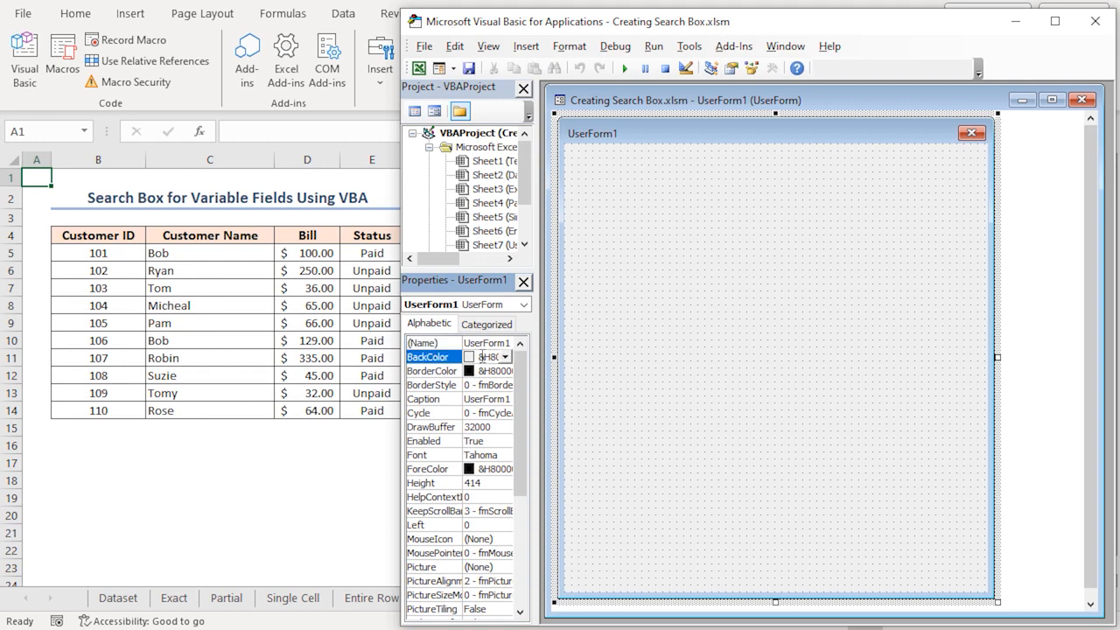
left_click(505, 357)
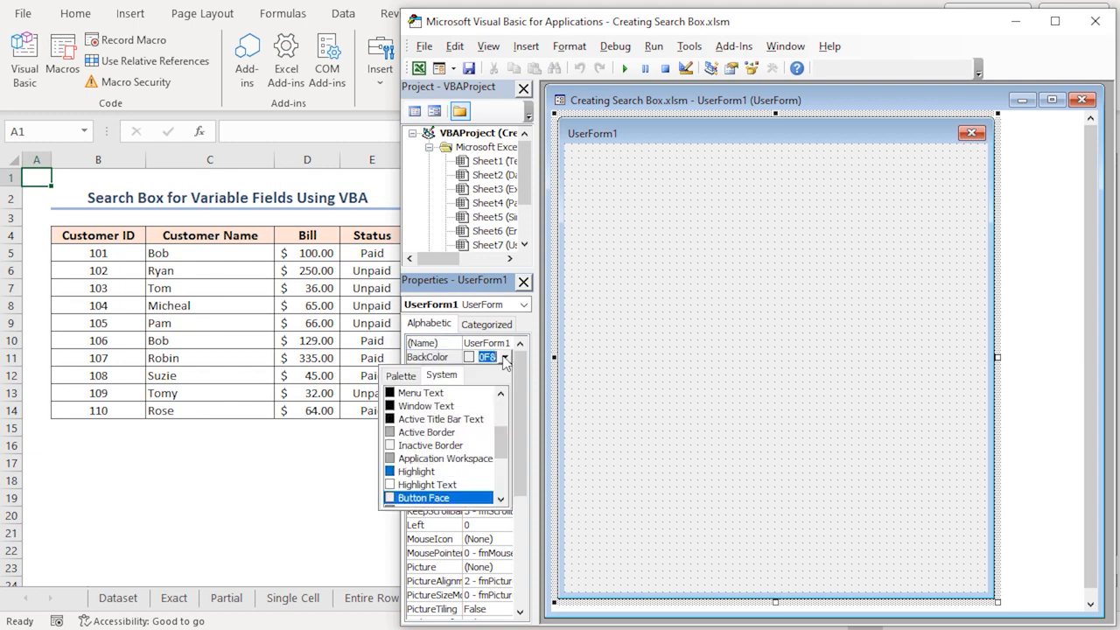
left_click(402, 376)
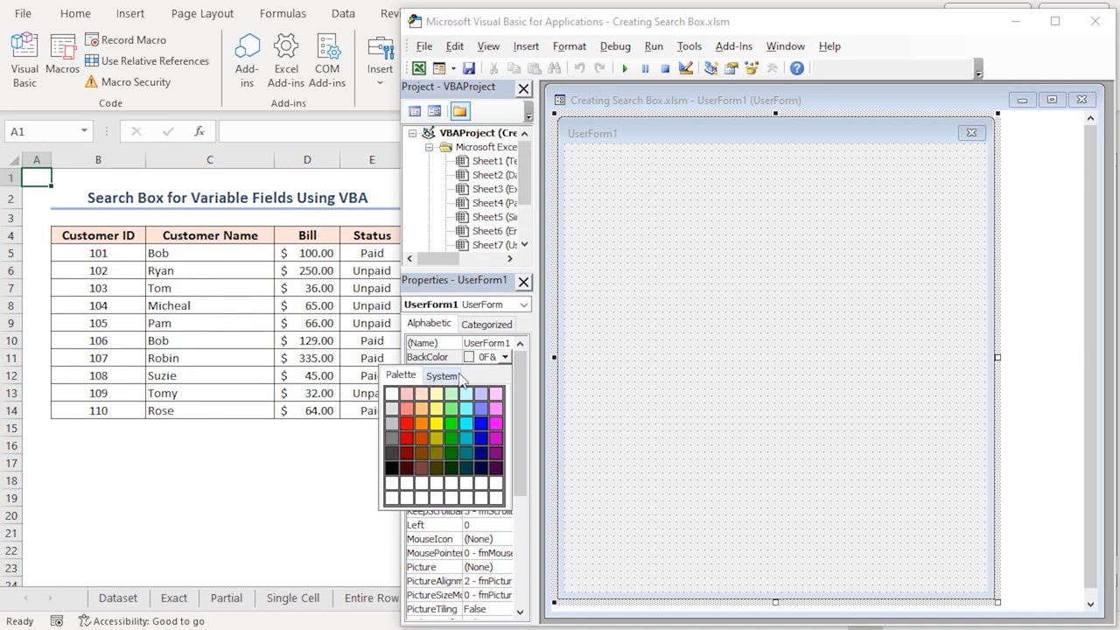
left_click(408, 400)
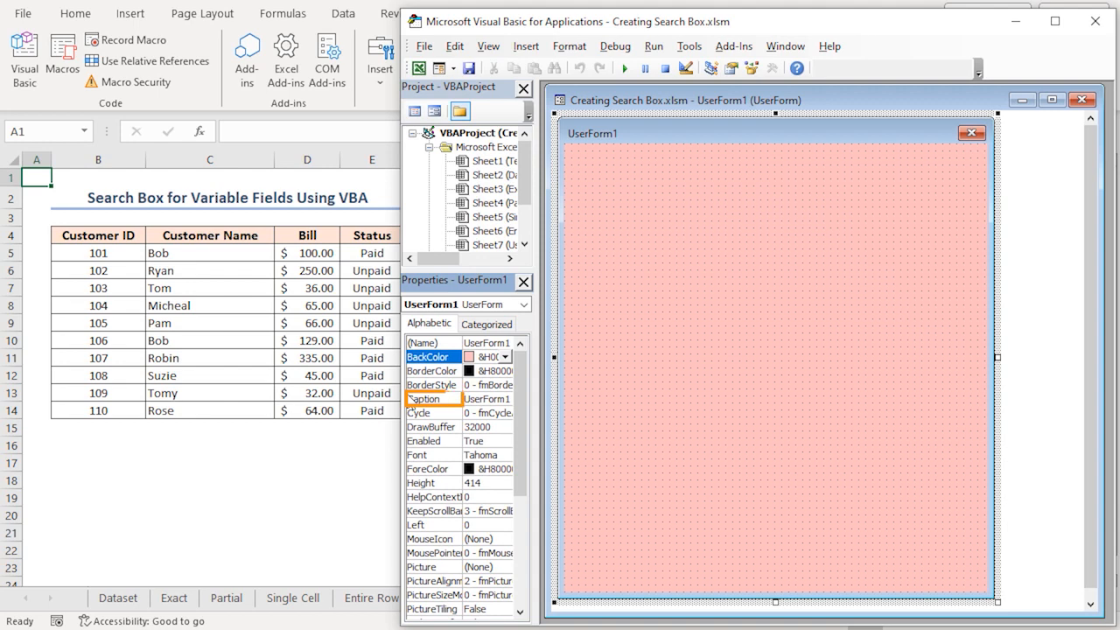
Set the form's caption to "Search Box for Variable Fields"
left_click(411, 401)
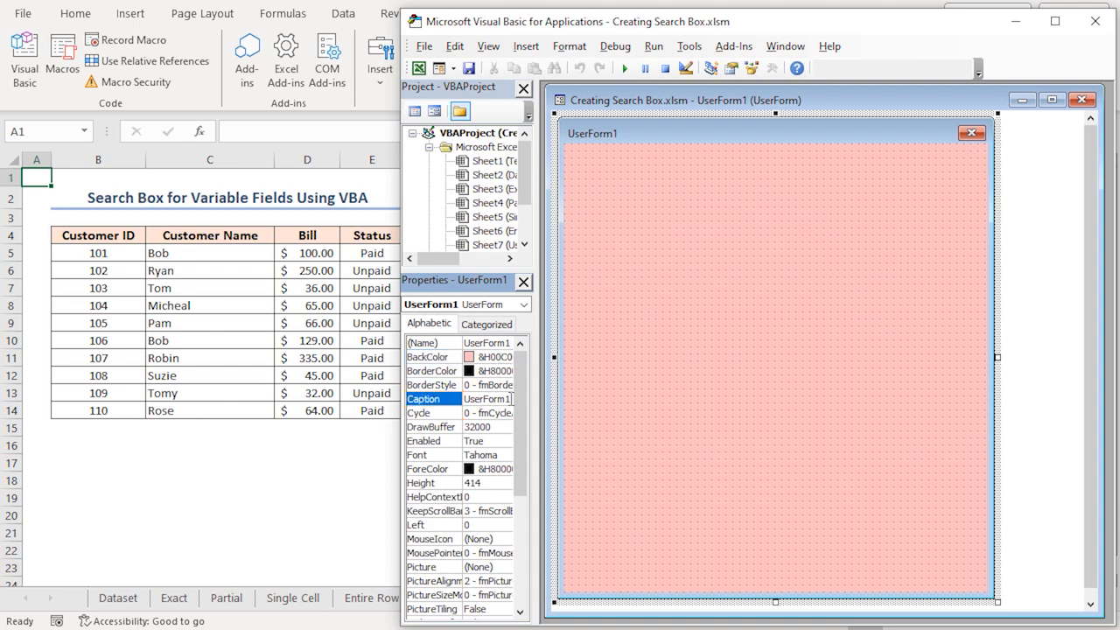
type("Search Box for Variable Fields")
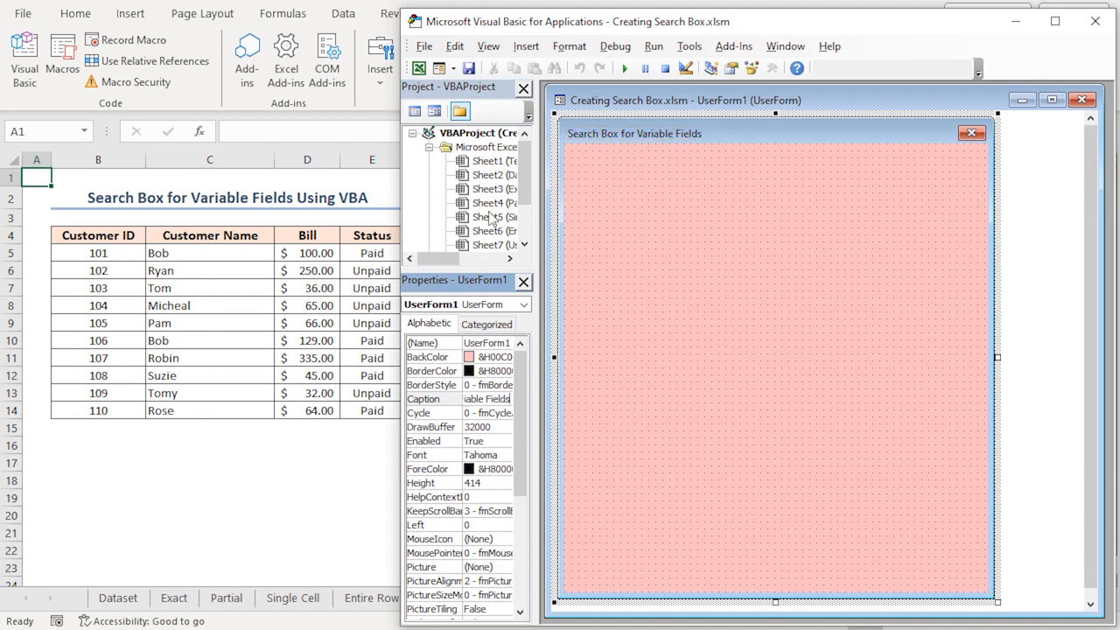
left_click(758, 128)
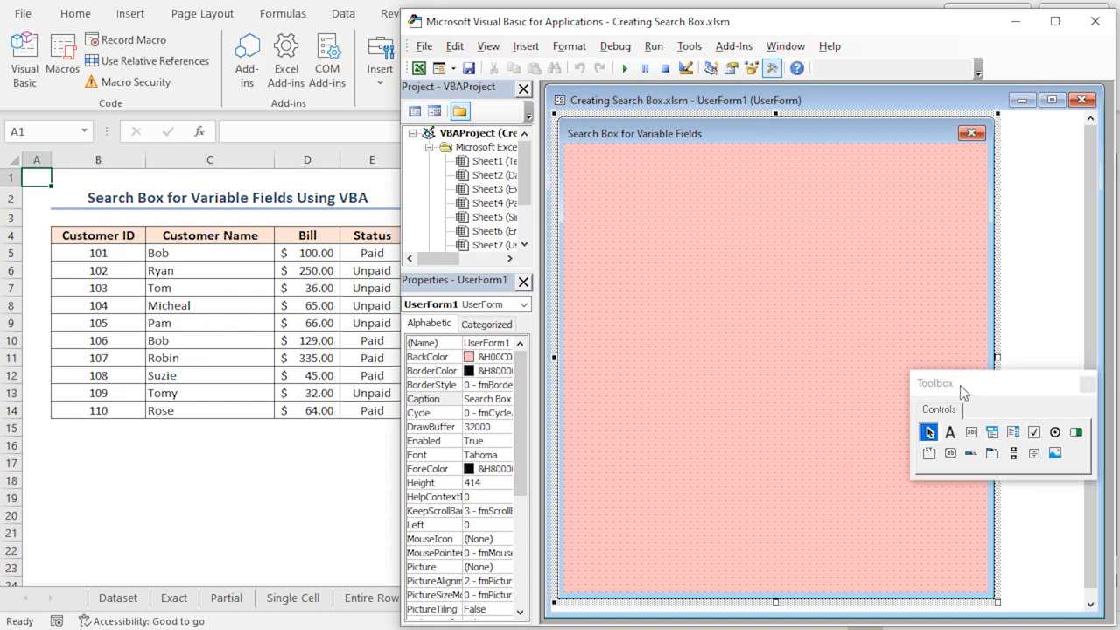
Place a label, a combo box, a second label and a text box in a row along the form's upper edge
left_click_drag(967, 387, 908, 277)
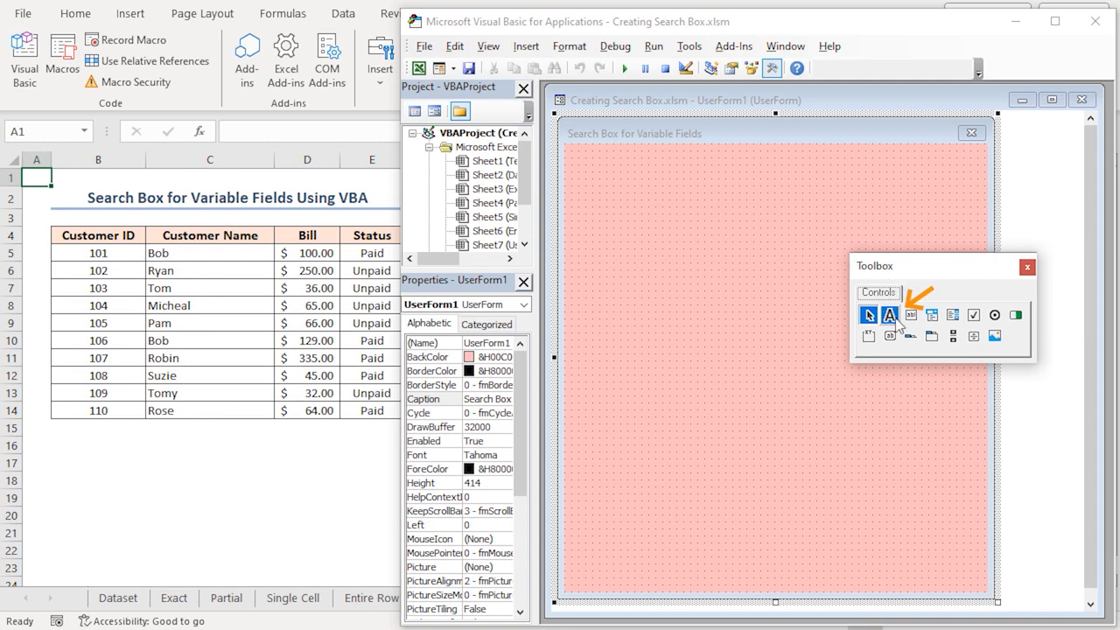
left_click_drag(899, 322, 612, 166)
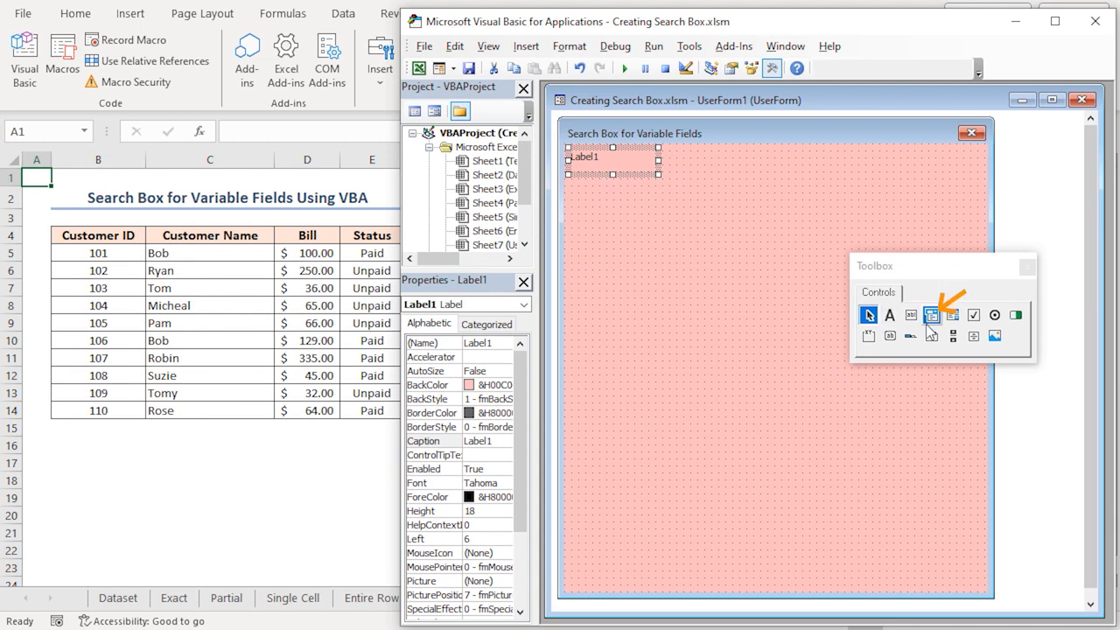
left_click_drag(933, 322, 705, 166)
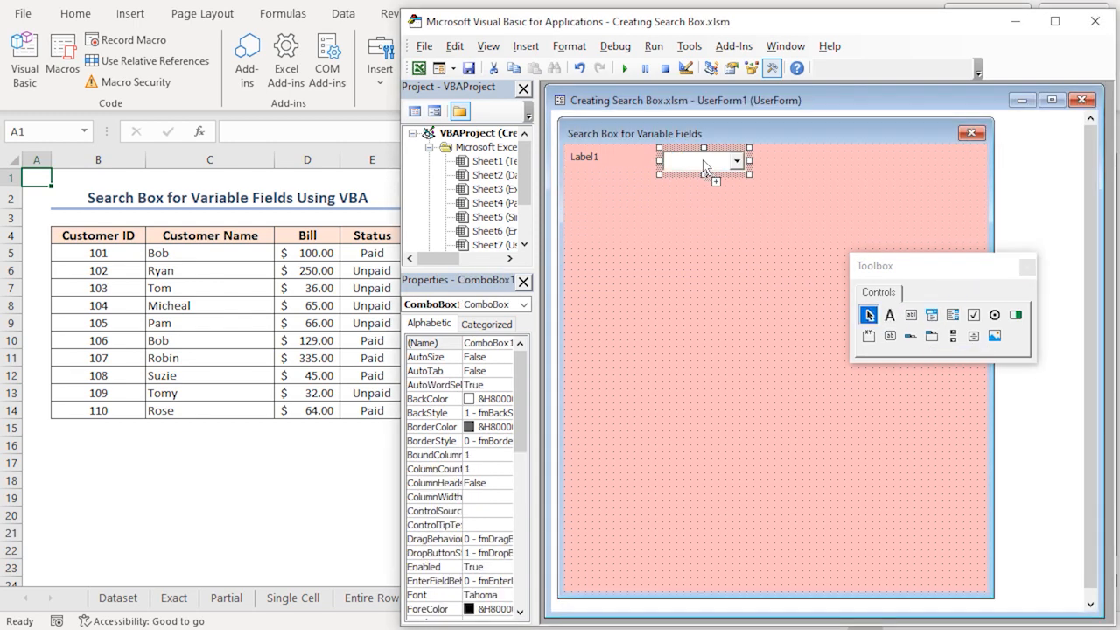
left_click(806, 155)
left_click_drag(889, 315, 803, 168)
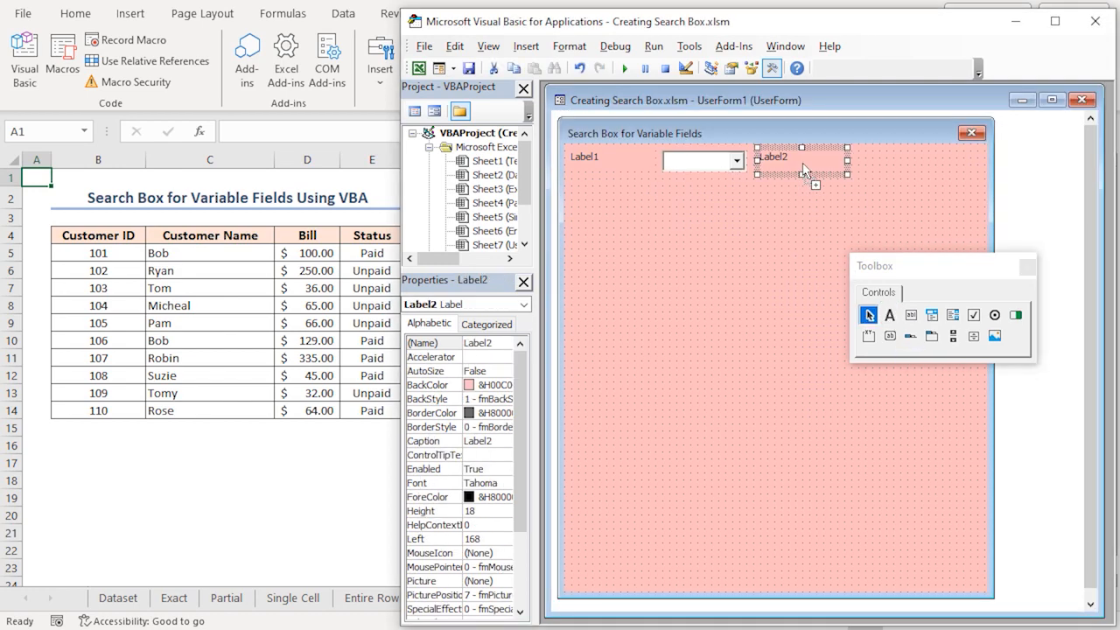
left_click_drag(911, 314, 910, 163)
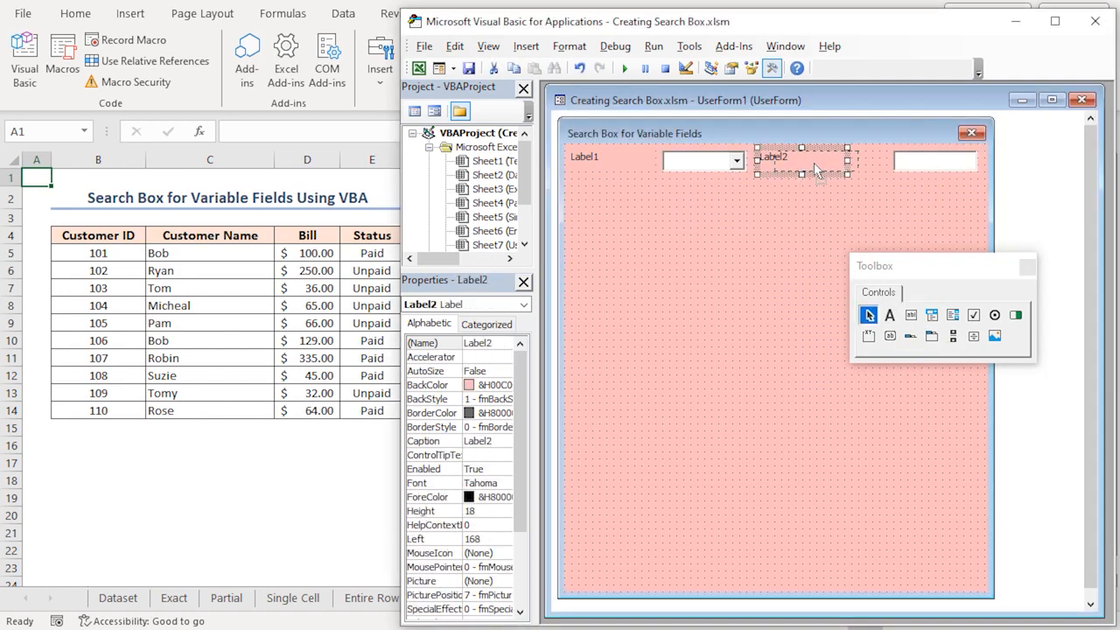
Enlarge the combo box, narrow the first label and shift the second label to space out the row of controls
left_click_drag(814, 162, 815, 164)
left_click(702, 161)
left_click_drag(748, 174, 762, 183)
left_click_drag(660, 164, 648, 165)
left_click(606, 162)
Select the two labels, the combo box and the text box together and set their Height property to 24
left_click(653, 220)
left_click_drag(592, 205, 946, 161)
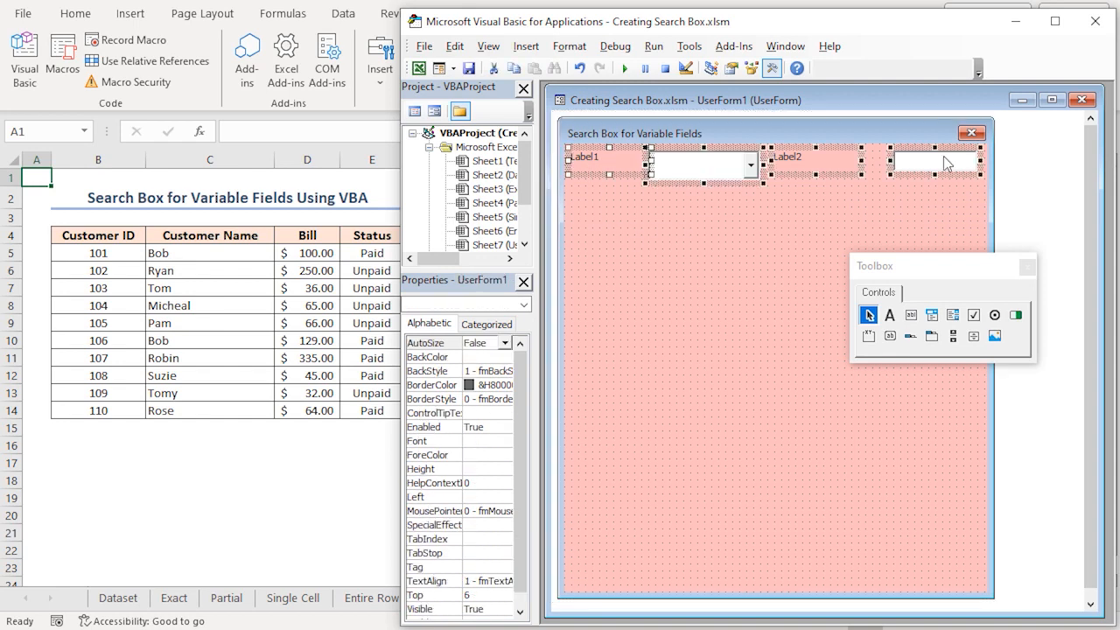
left_click(484, 332)
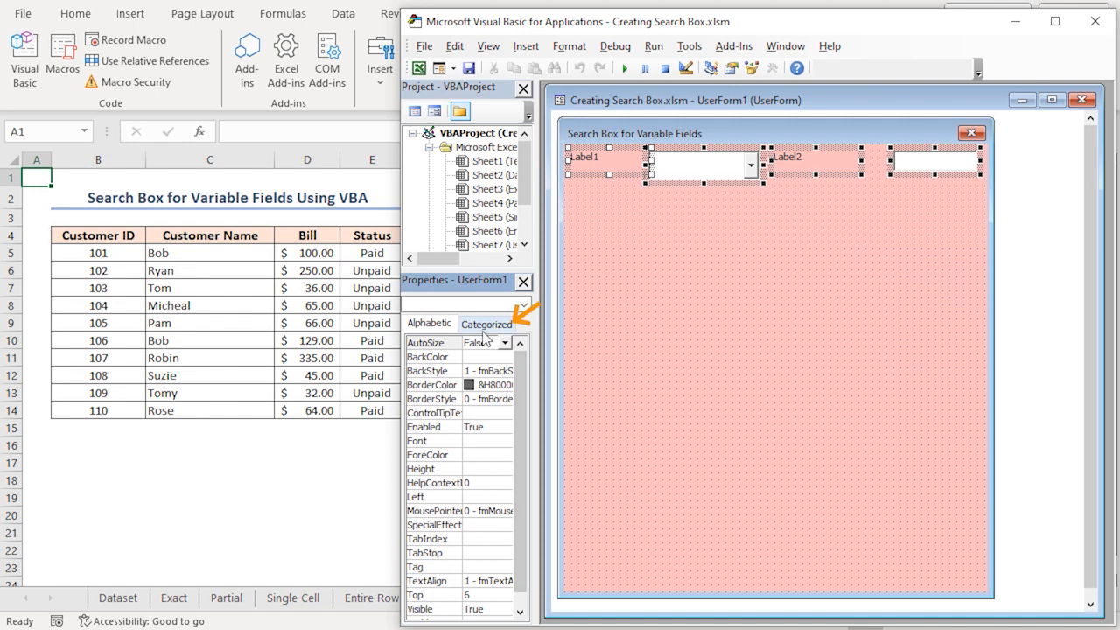
left_click(484, 334)
scroll(524, 461, "down", 2)
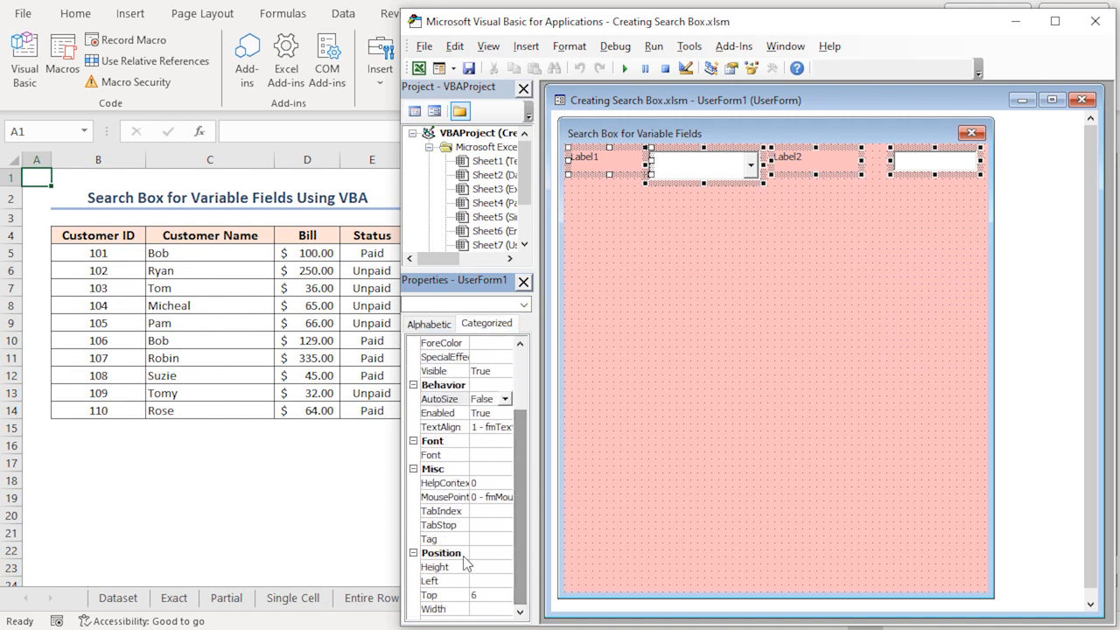
left_click(491, 568)
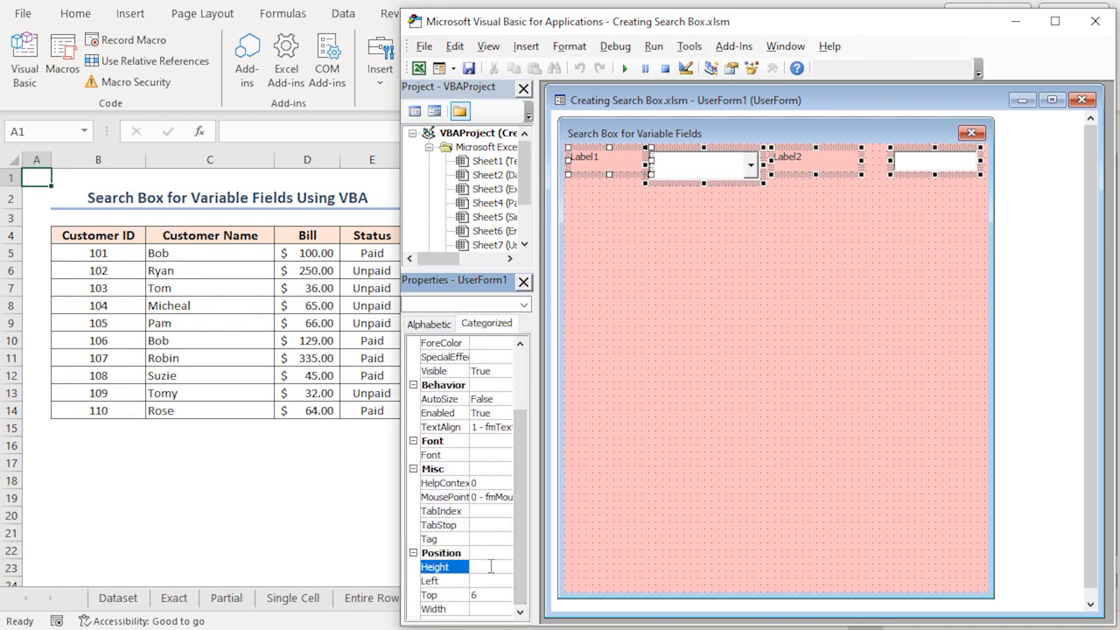
left_click(492, 567)
type("24")
key("Return")
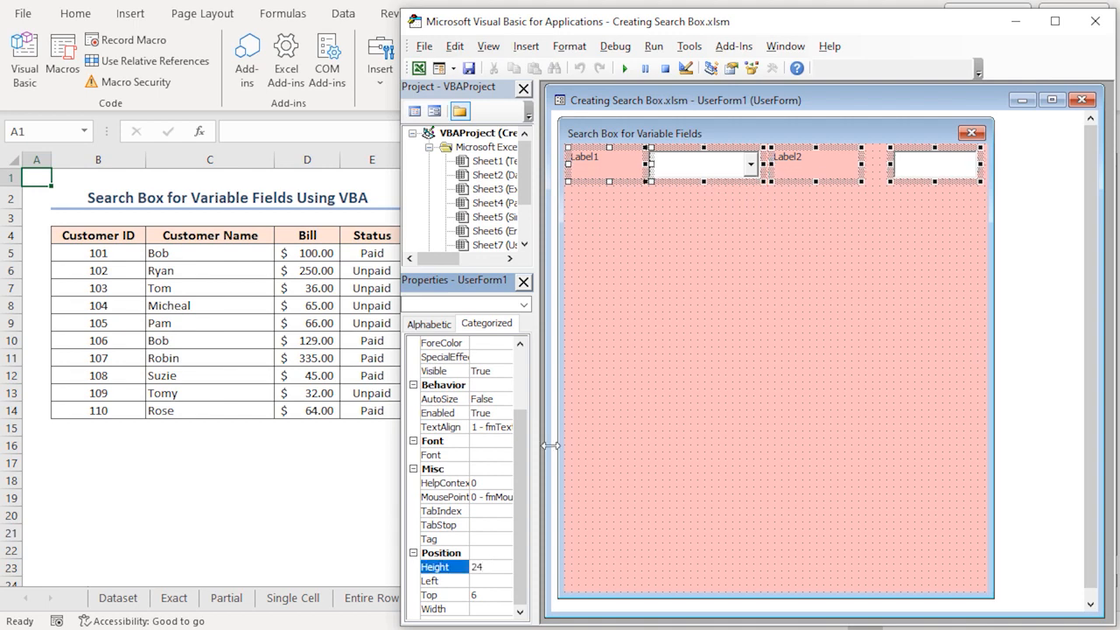
Align the tops of the four selected controls and close the Toolbox
right_click(627, 166)
mouse_move(723, 312)
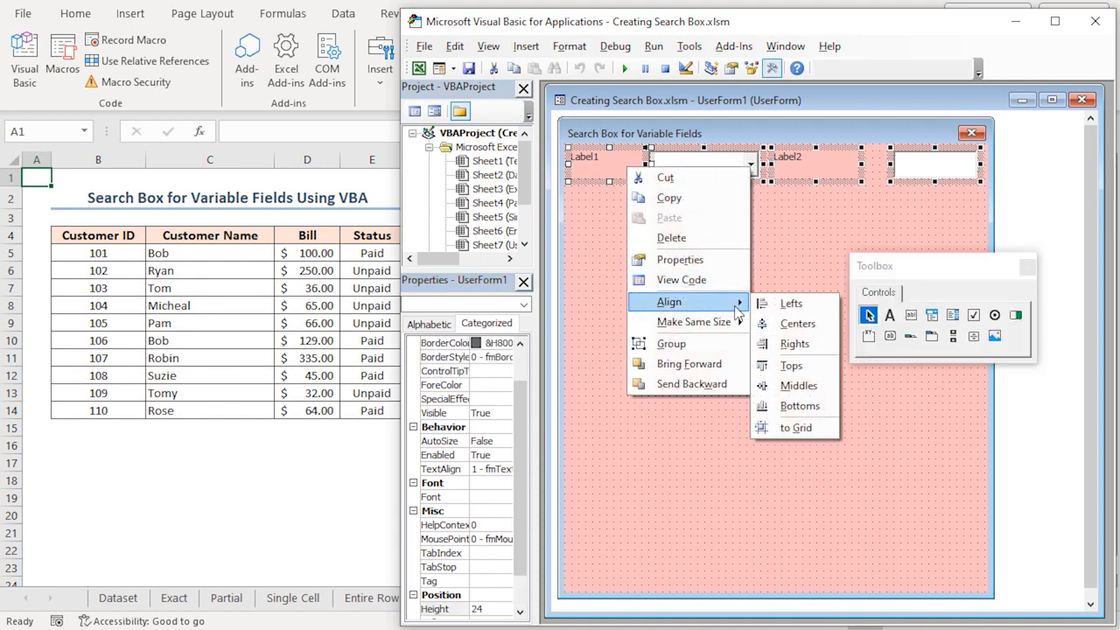
left_click(784, 367)
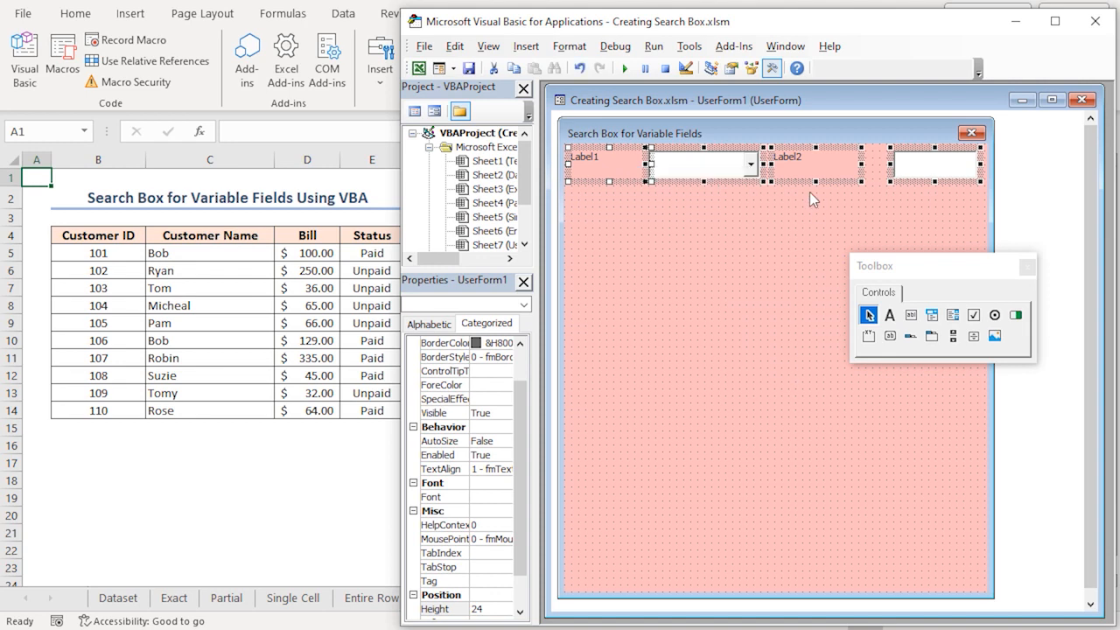
left_click(1026, 269)
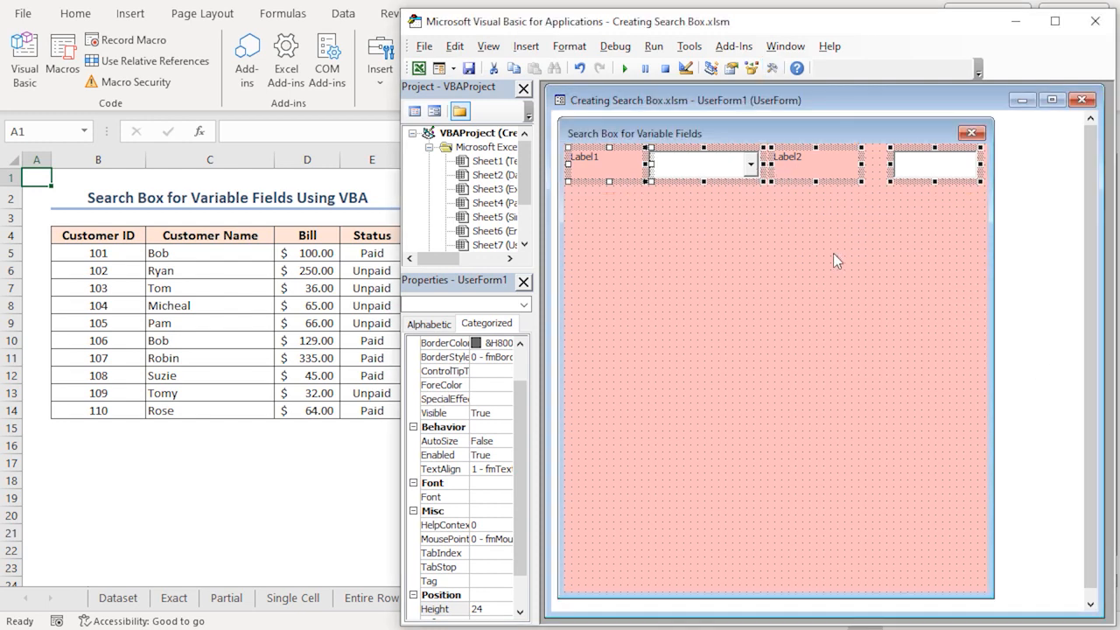
Set the first label's caption to "Field"
left_click(615, 163)
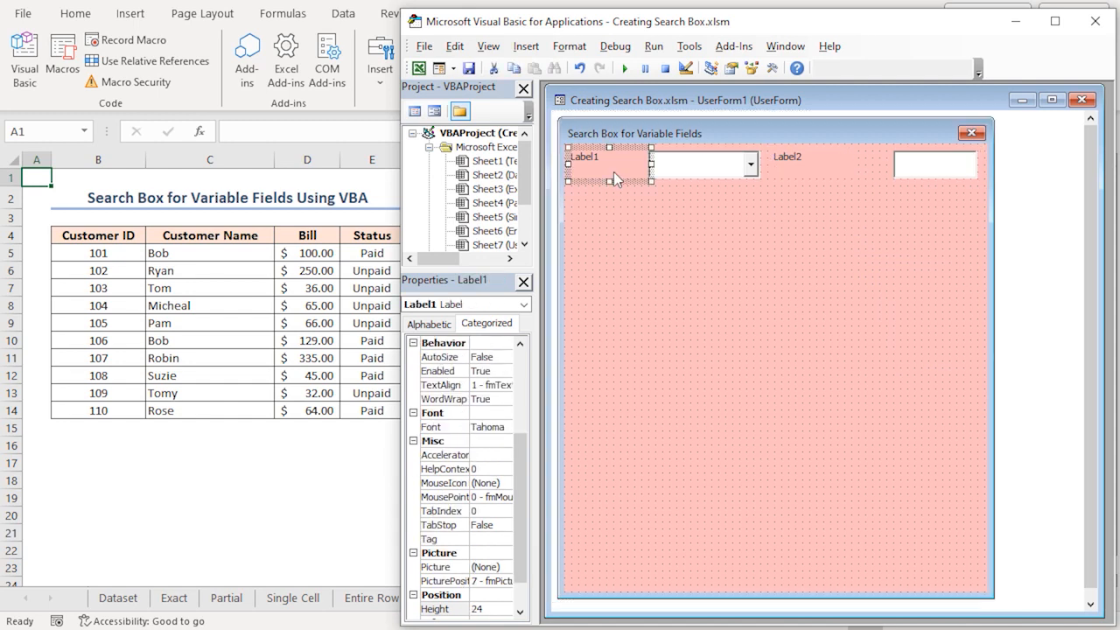
left_click(429, 323)
left_click(466, 443)
type("Field")
key("Return")
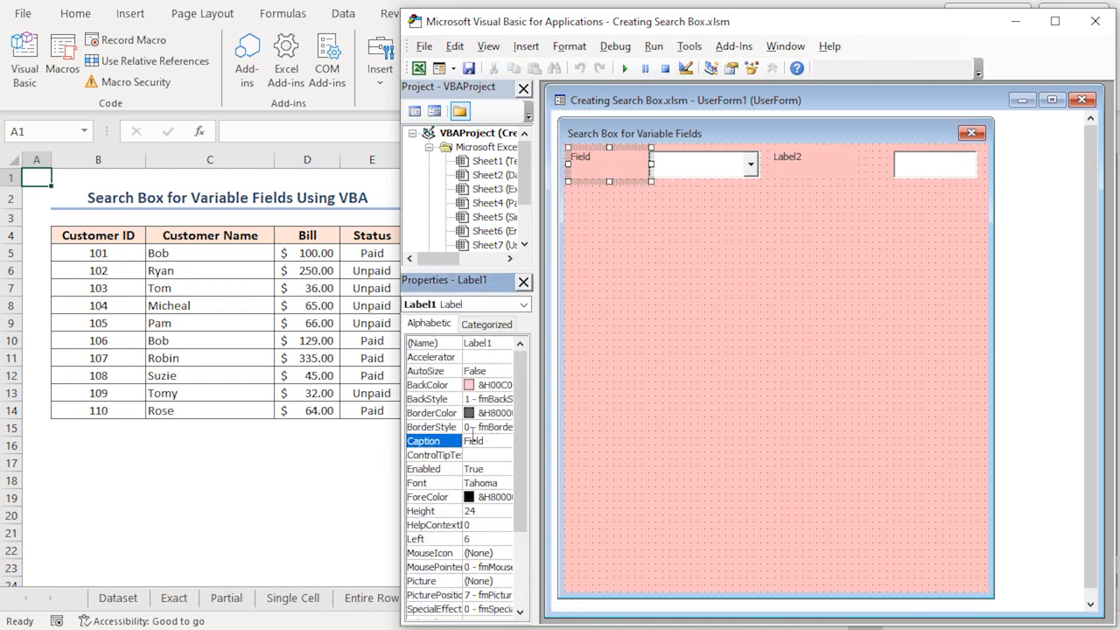
Set the Field label's font to Tahoma, Bold, size 16
left_click(504, 485)
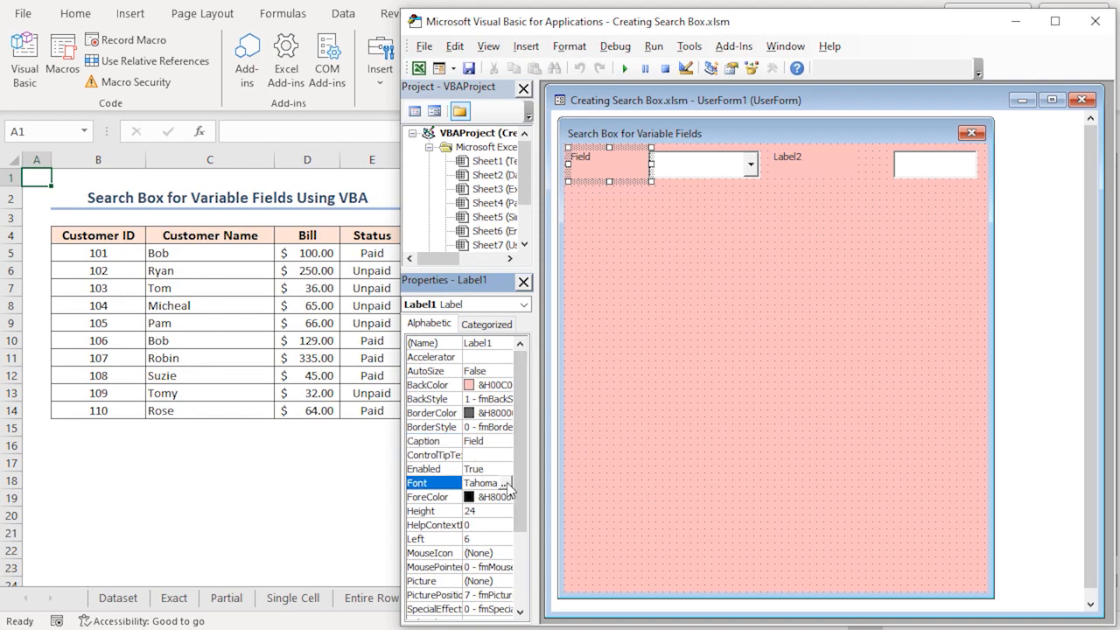
left_click(505, 483)
left_click_drag(543, 123, 725, 173)
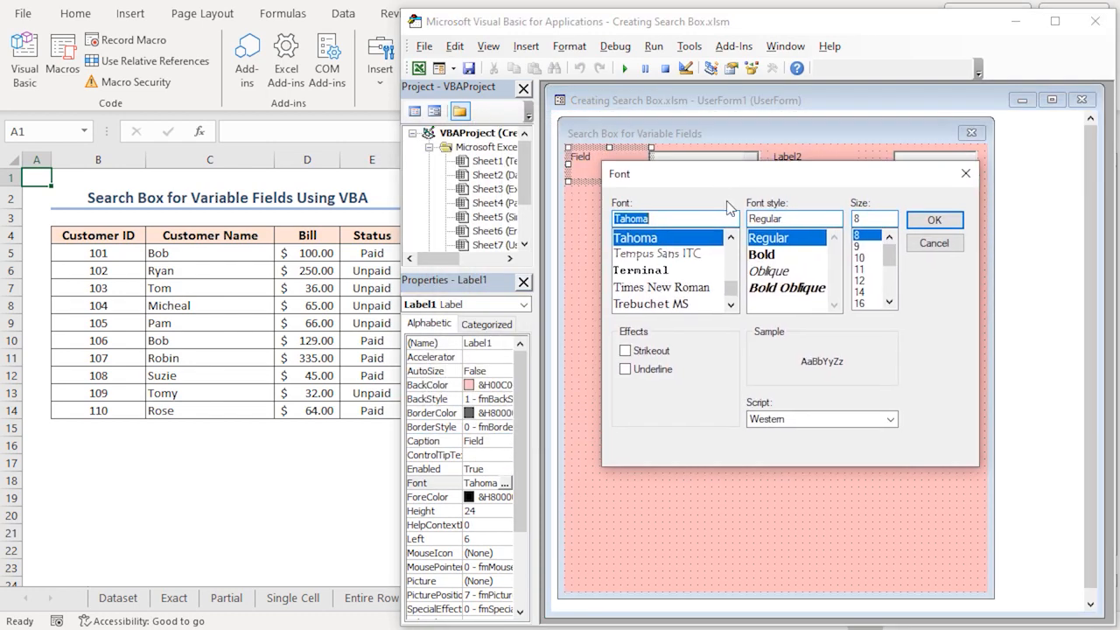
scroll(887, 264, "down", 1)
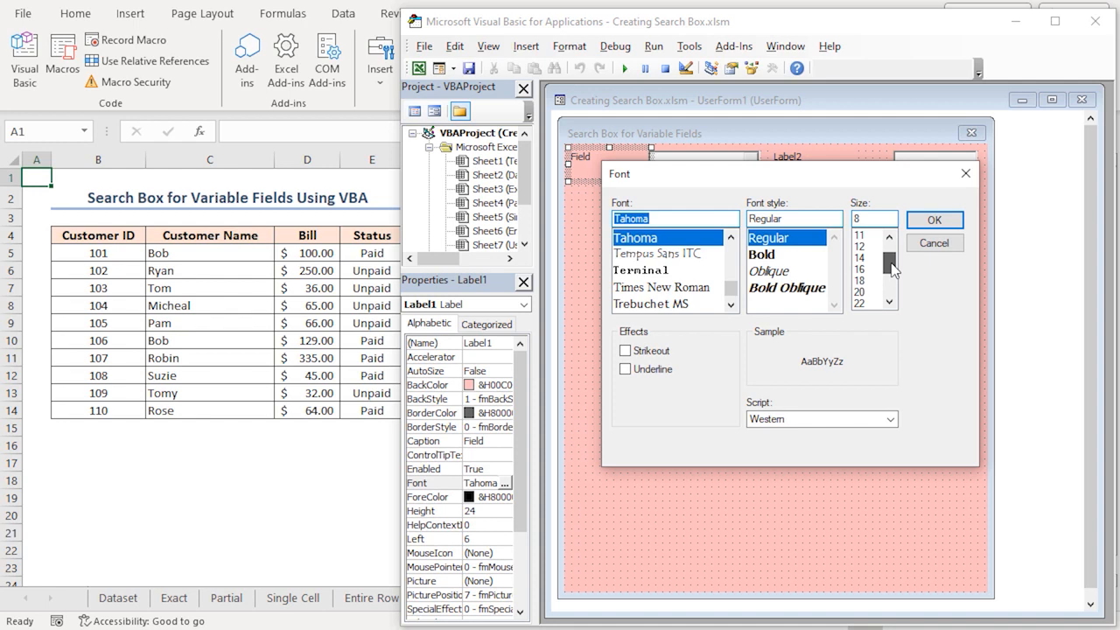
left_click(862, 271)
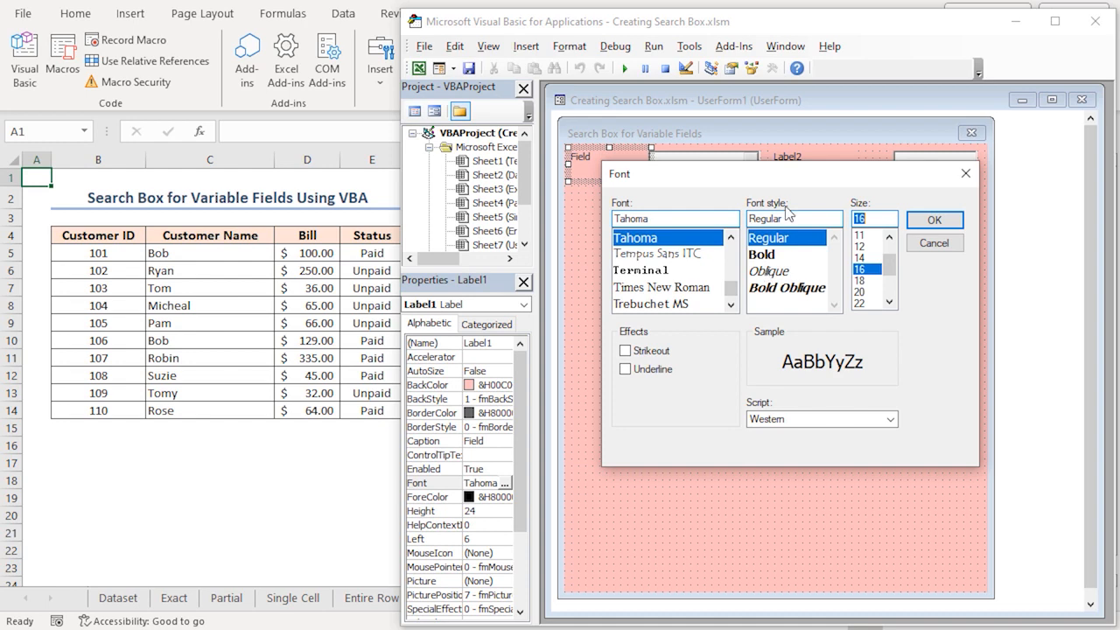
left_click(765, 254)
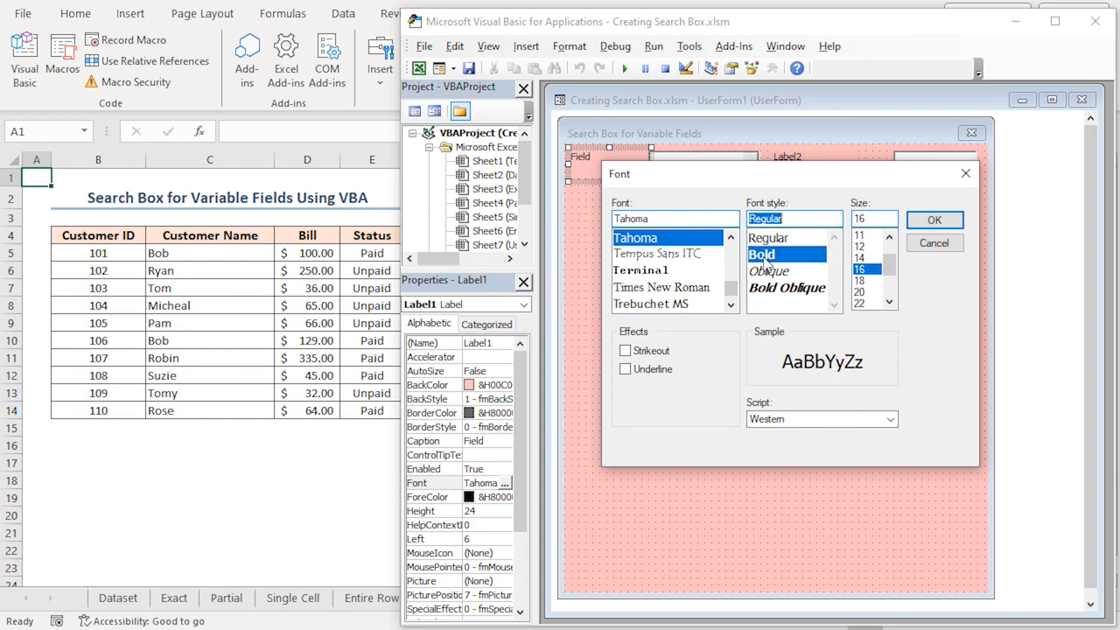
left_click(934, 220)
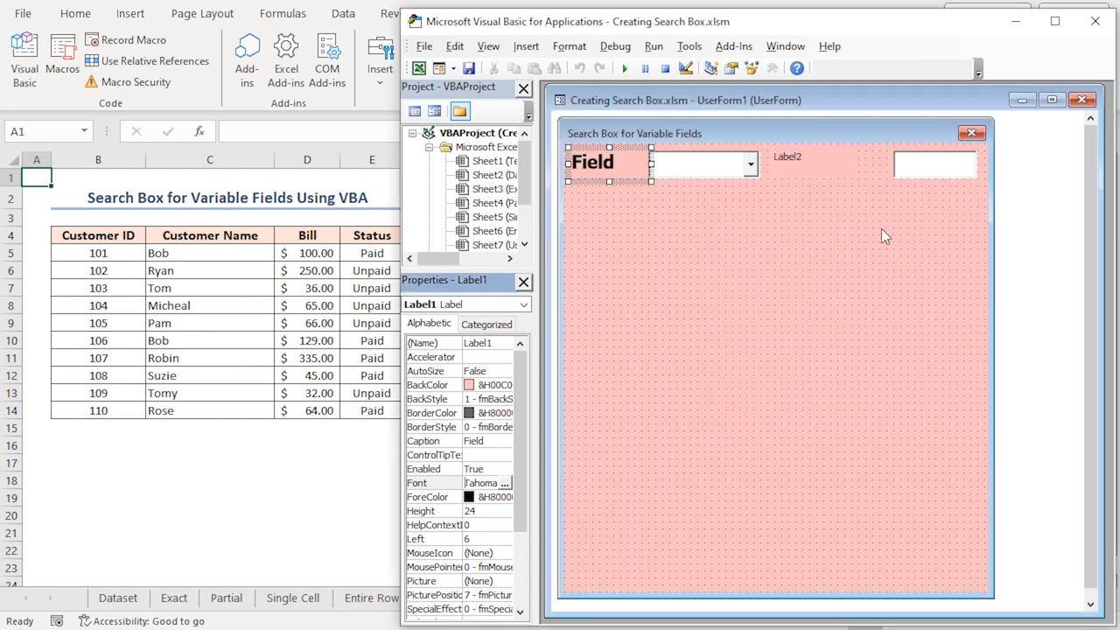
Set the Field label's TextAlign property to the centred option, 2
scroll(474, 482, "down", 3)
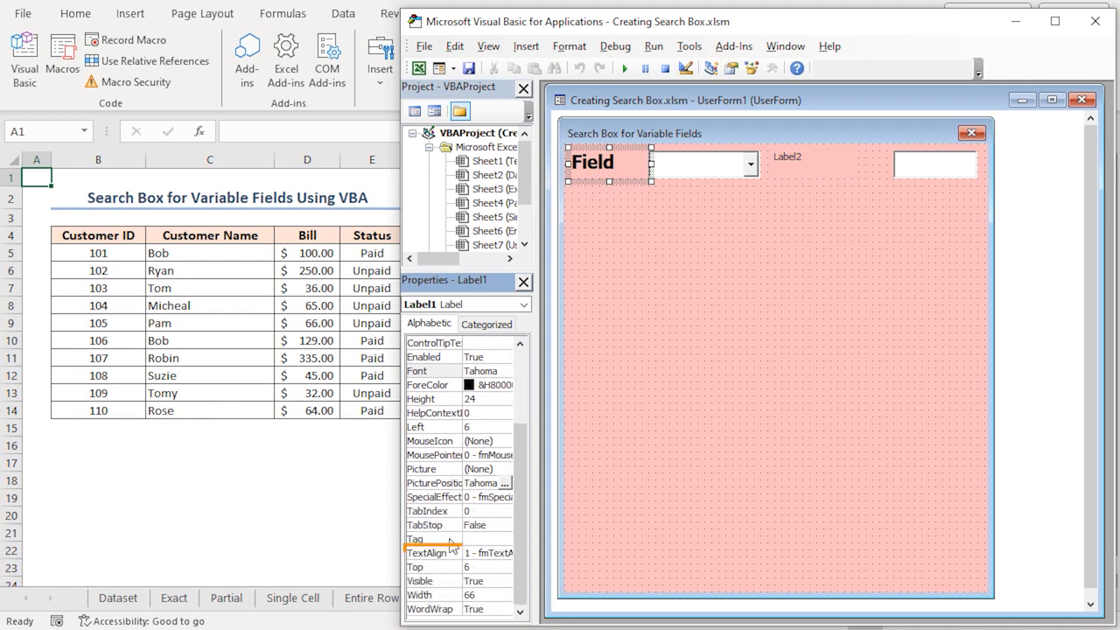
left_click(433, 553)
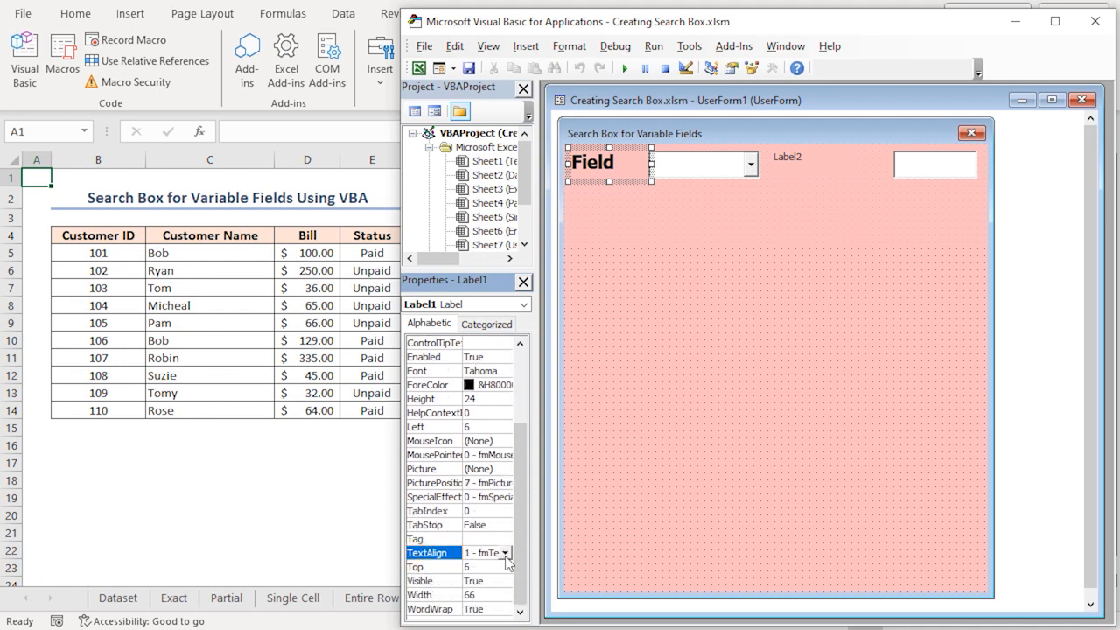
left_click(505, 553)
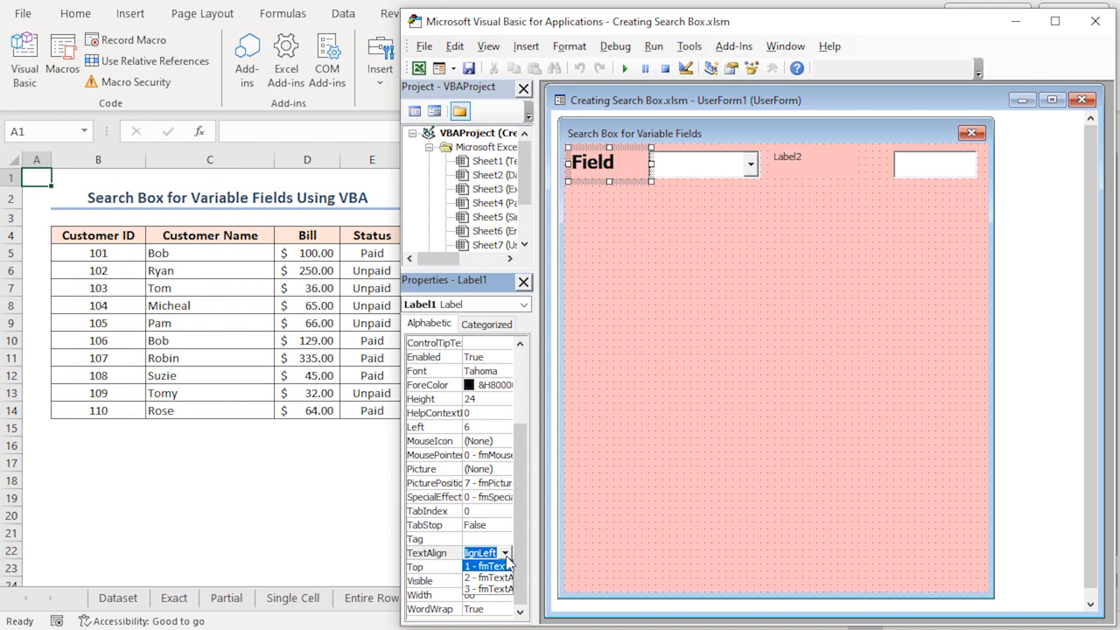
left_click(490, 578)
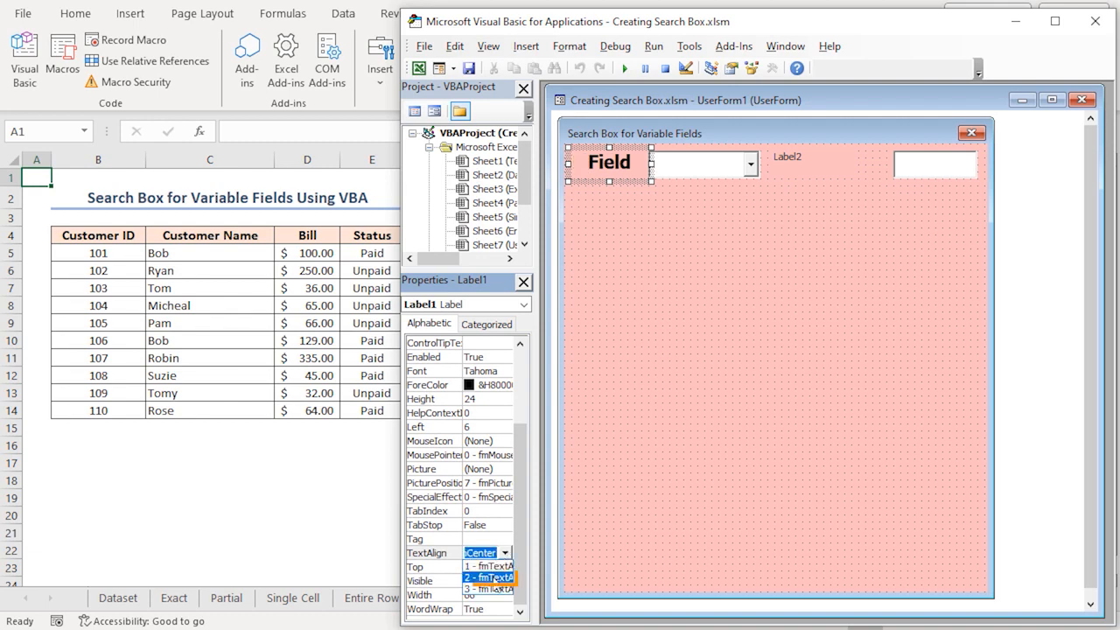
left_click(495, 580)
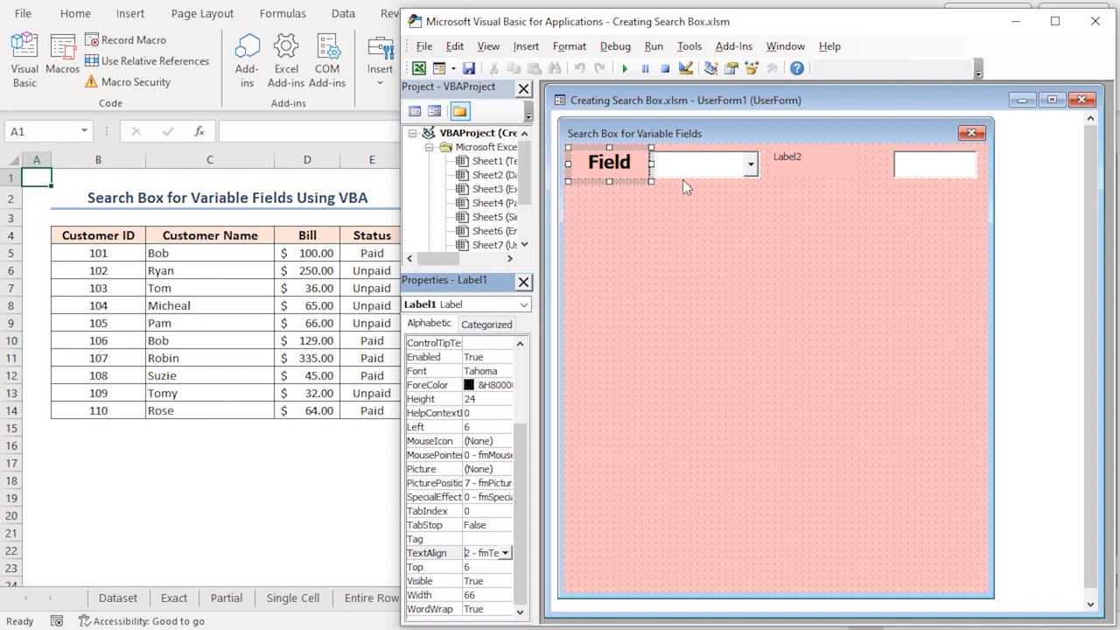
Set the second label's caption to "Search for"
left_click(815, 155)
scroll(480, 461, "up", 2)
double_click(455, 443)
type("Search for")
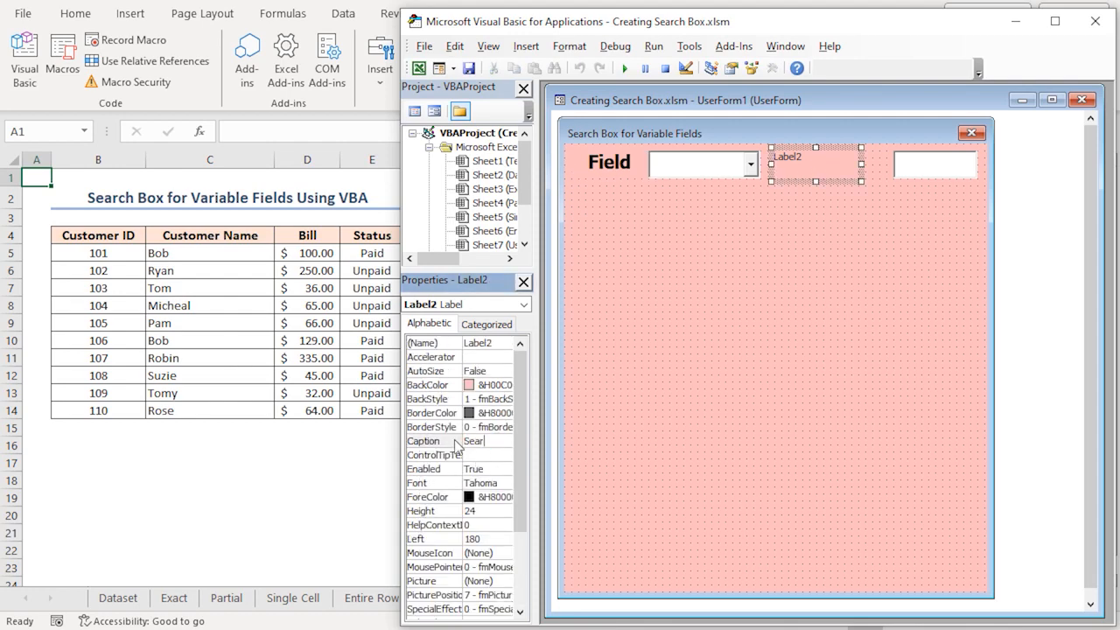
Give the second label a larger bold font like the Field label's and widen it to fit its caption
left_click(495, 484)
left_click(505, 484)
left_click(592, 207)
left_click(697, 231)
left_click(758, 172)
left_click_drag(862, 164, 882, 162)
left_click(733, 250)
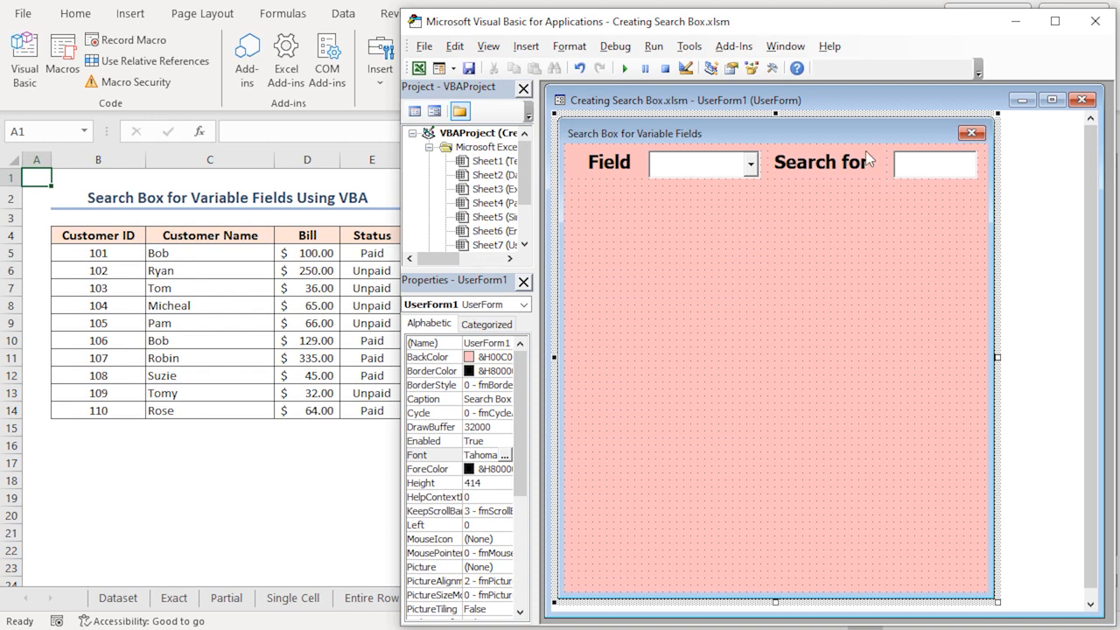
Add a list box below the row of controls and enlarge it to fill the rest of the form
left_click(774, 68)
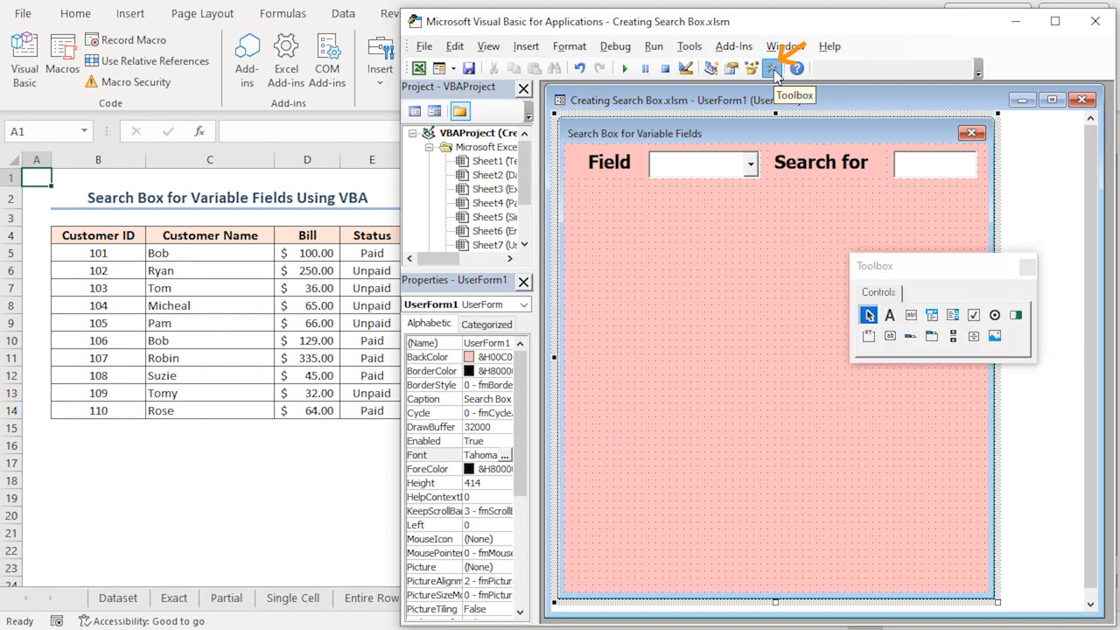
left_click_drag(962, 317, 595, 226)
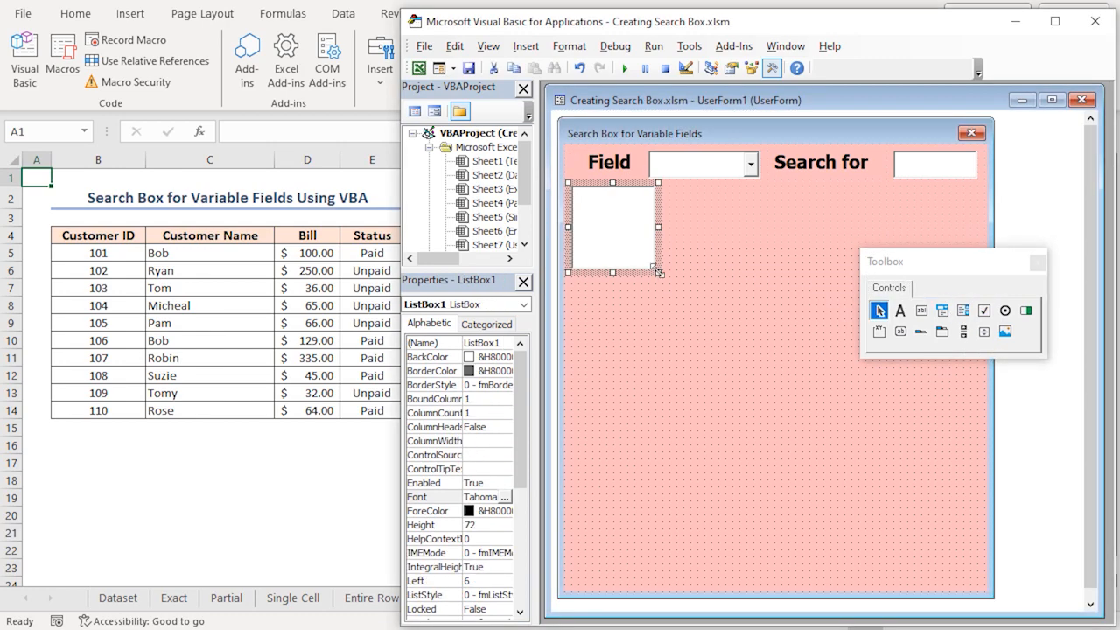
left_click_drag(658, 272, 981, 591)
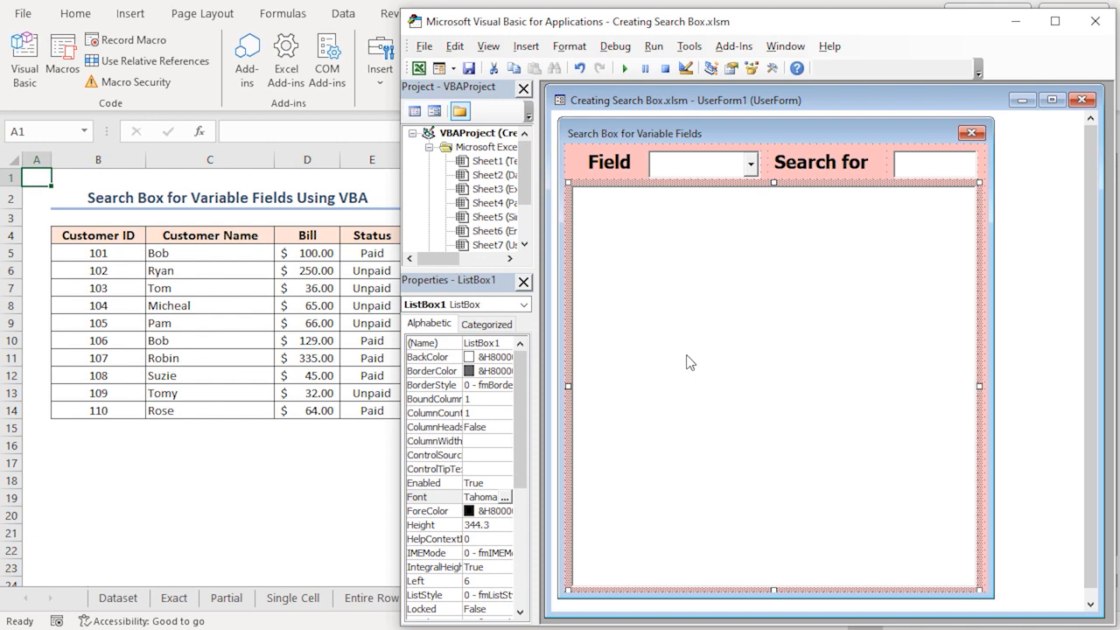
Create the UserForm_Initialize event procedure in the form's code and delete the empty UserForm_Click procedure
double_click(811, 127)
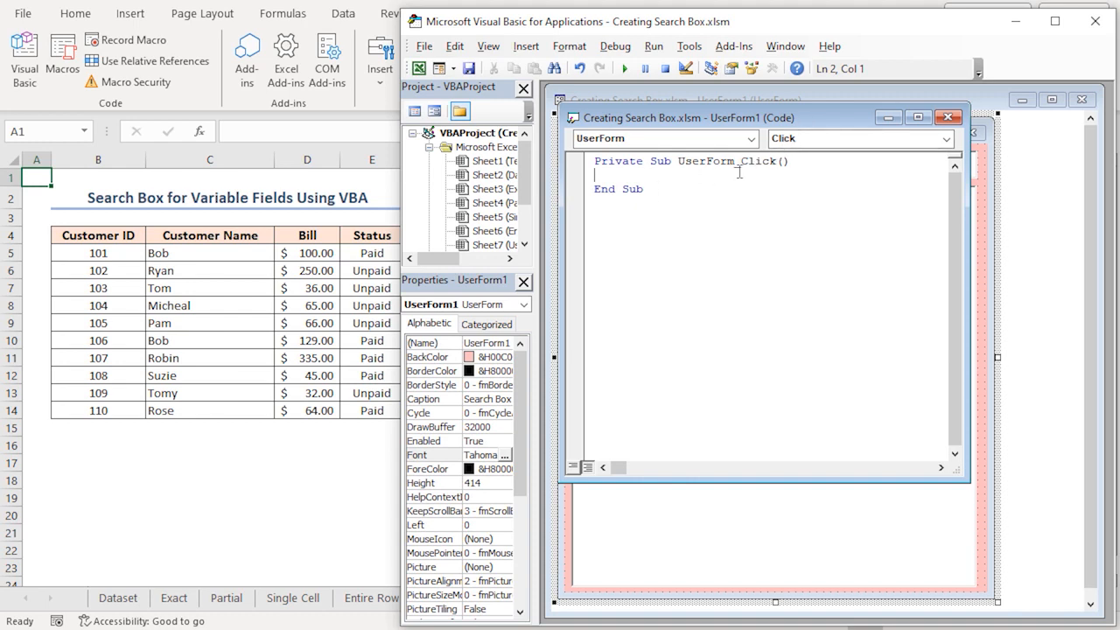
left_click(947, 139)
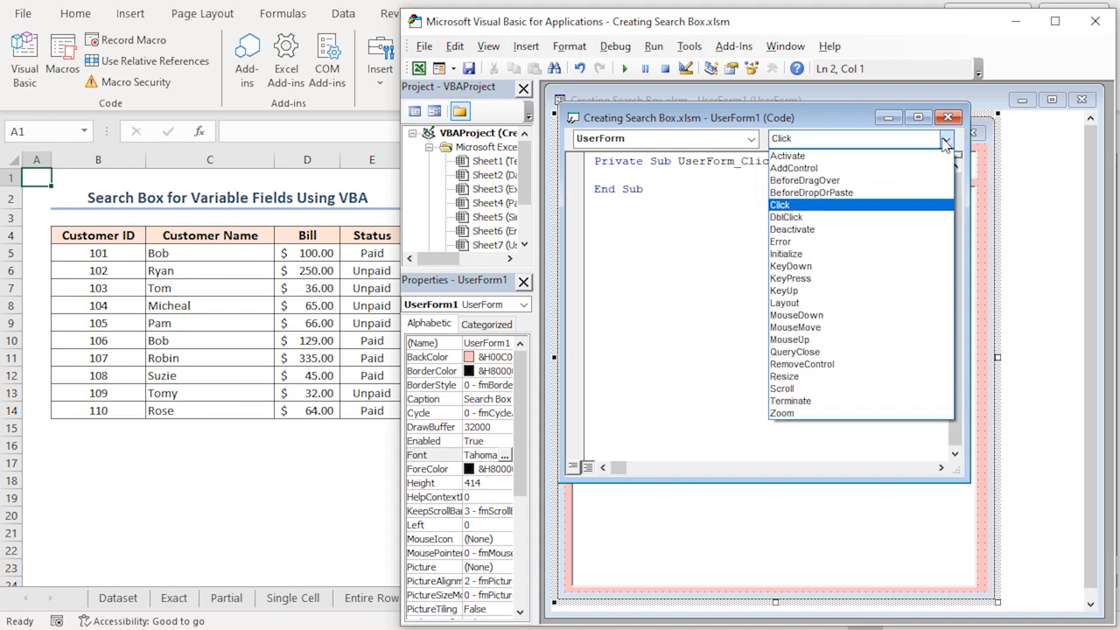
left_click(792, 254)
left_click(666, 190)
left_click_drag(666, 190, 595, 161)
key("Delete")
key("Delete")
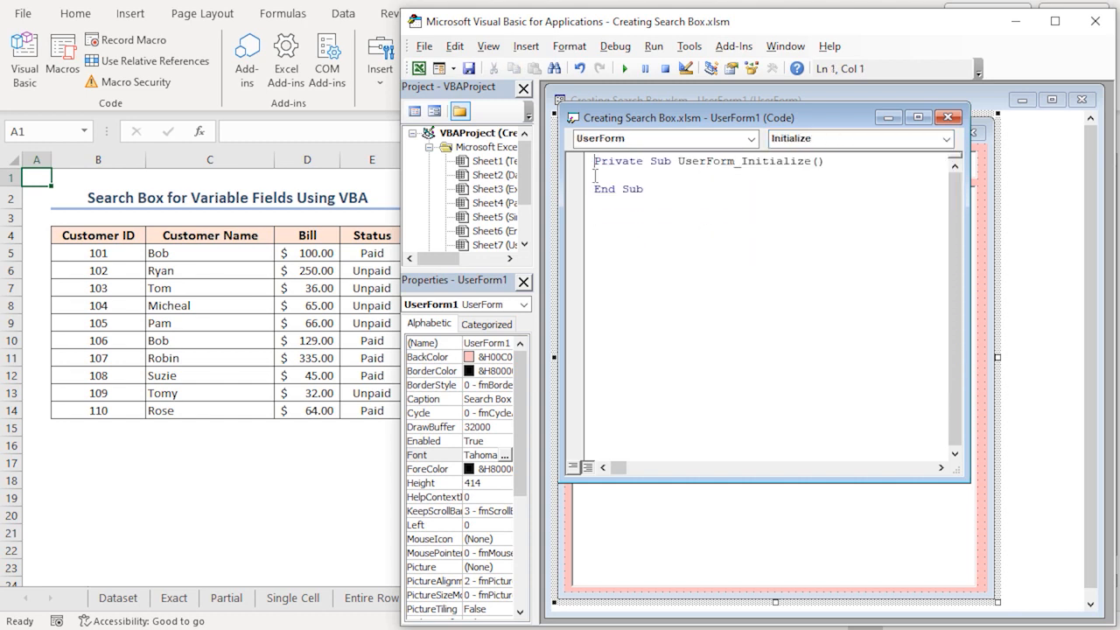
Declare the variable col_no As Integer inside UserForm_Initialize
left_click(596, 175)
type("Dim col_no As Integer")
key("Return")
key("Return")
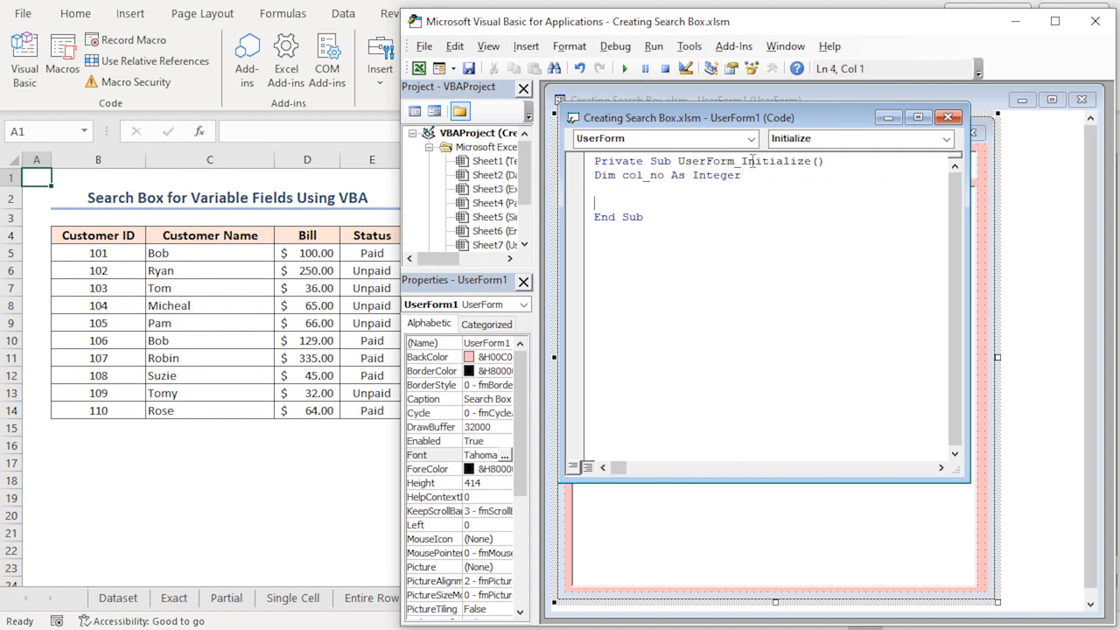
Write a For loop with col_no from 2 to 5 that adds ActiveSheet.Cells(4, col_no) to Me.ComboBox1 using AddItem
type("for col_no = 2 To 5")
key("Return")
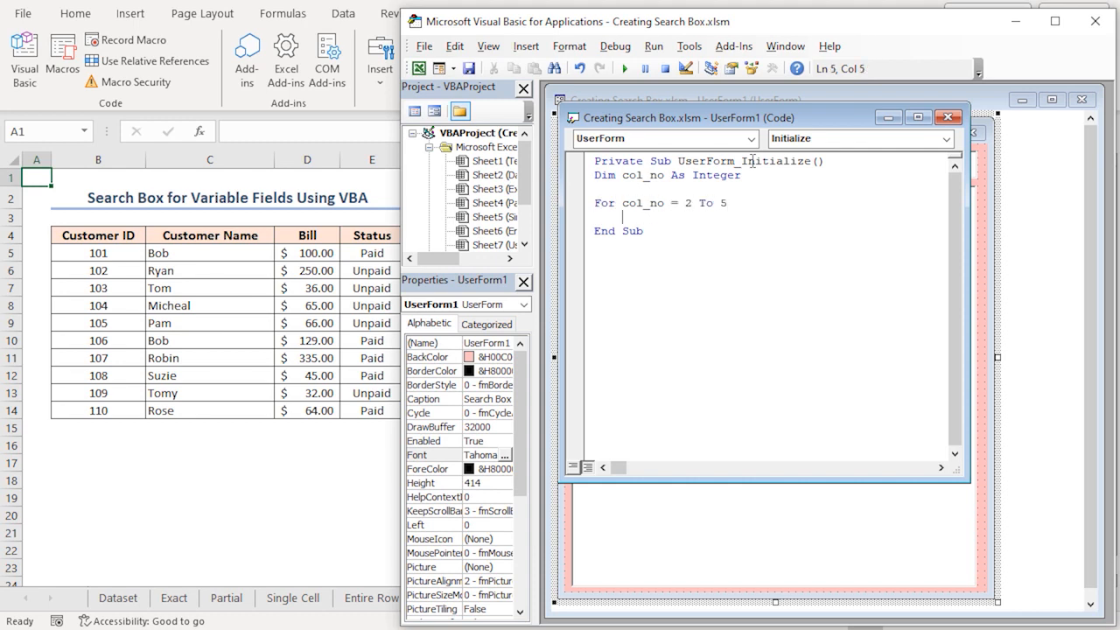
type("me.ComboBox1.AddItem ")
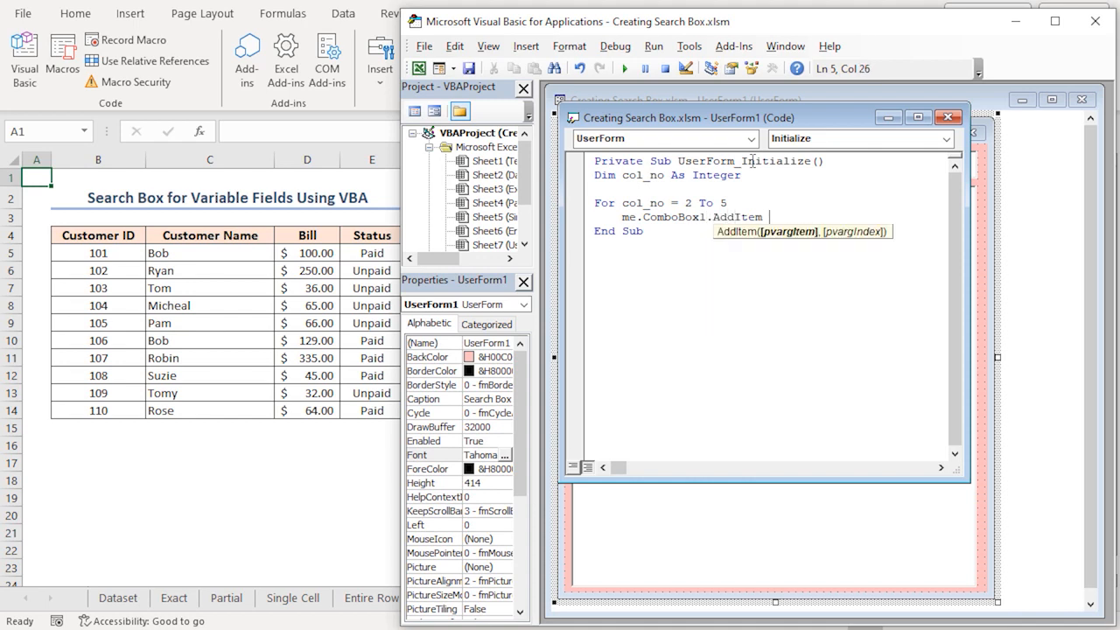
type("activesheet.cells(4,col_no)")
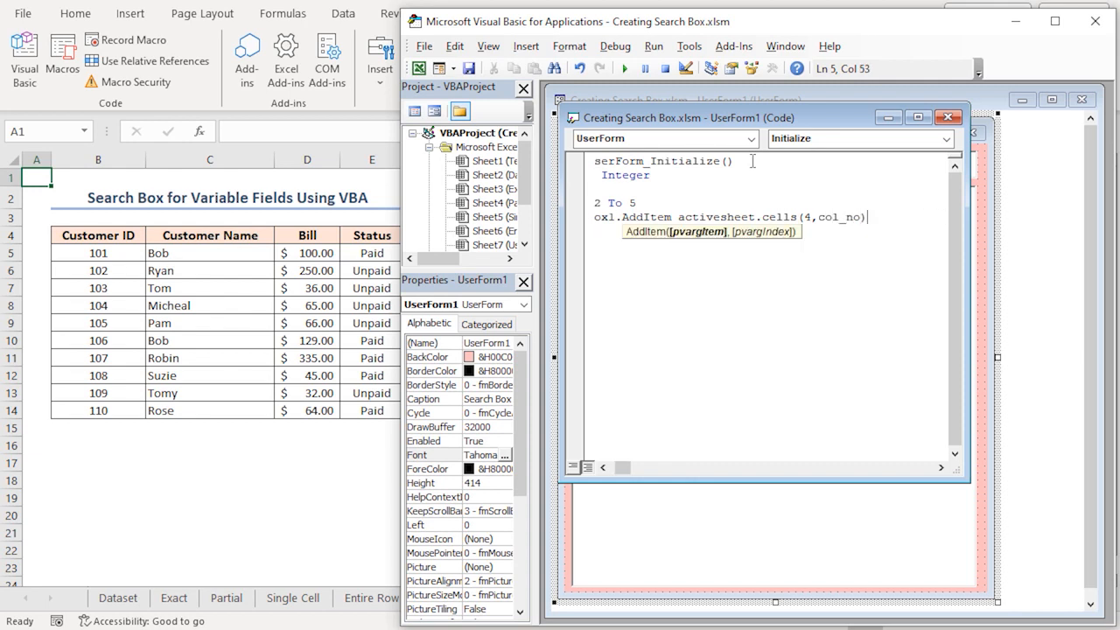
key("Return")
type("Next")
key("Return")
key("Return")
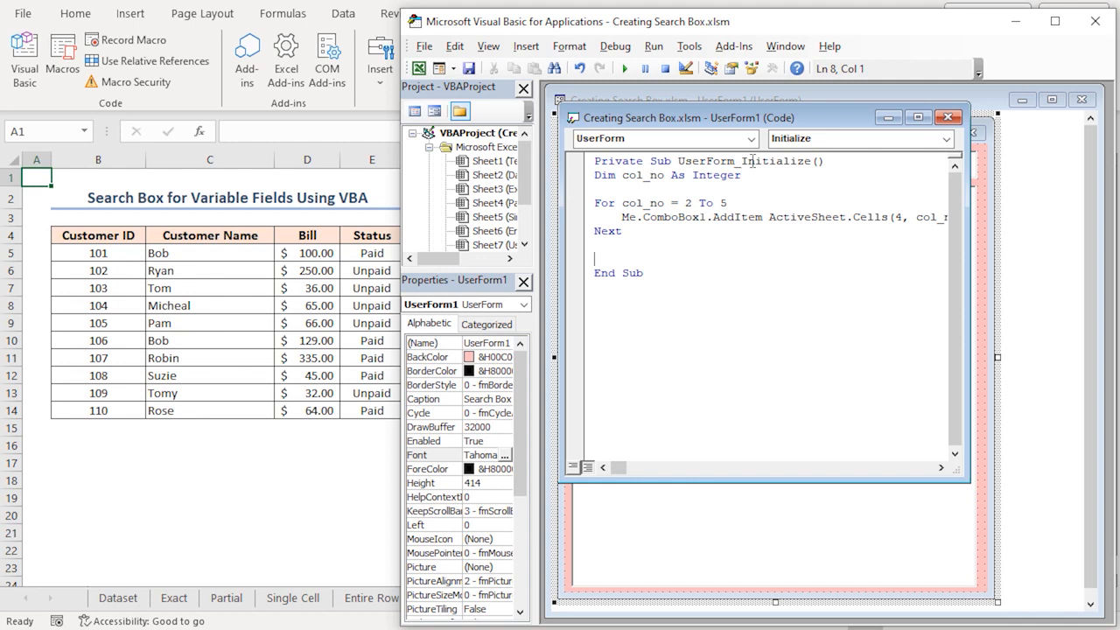
Write a With Me.ListBox1 block that sets ColumnCount to 4 and ColumnWidths to "90;90;90;90", closed with End With
type("With Me.ListBox1")
key("Return")
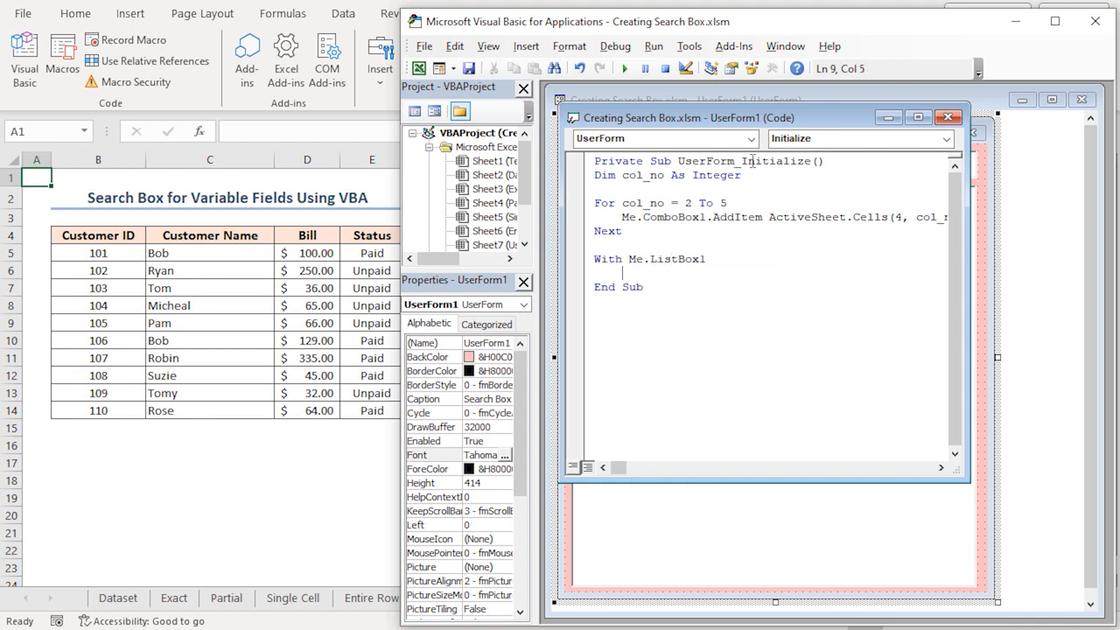
type(".ColumnCount=4")
key("Return")
type(".ColumnWidths = \"90;90")
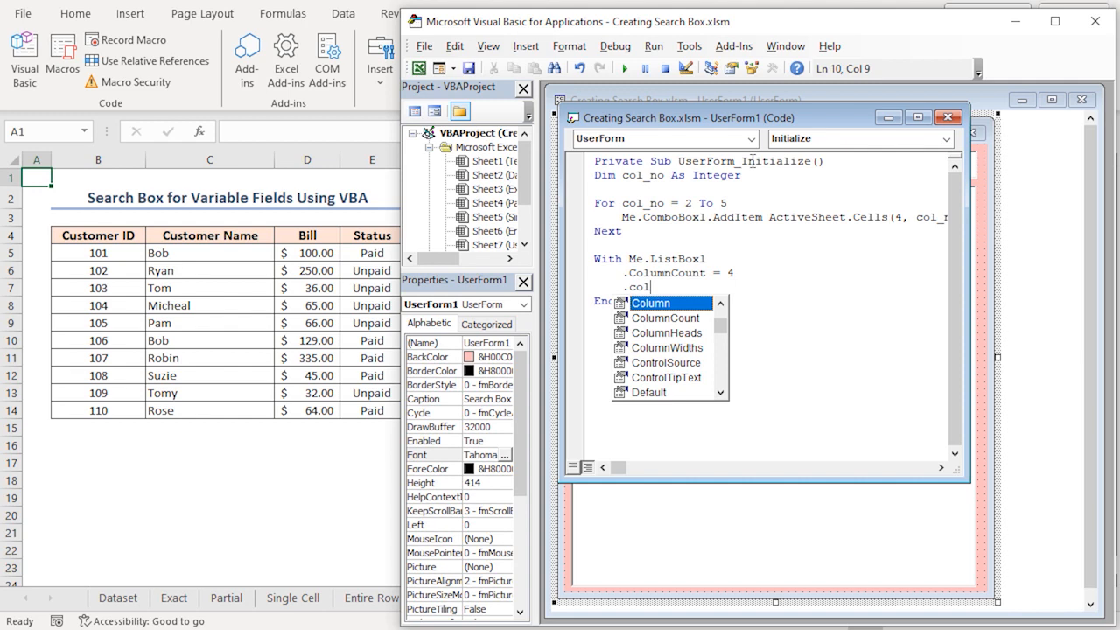
type(";90;90\"")
key("Return")
type("End With")
key("Return")
Review the UserForm_Initialize code: the variable declaration, the combo box loop and the ListBox1 block
left_click_drag(594, 175, 741, 176)
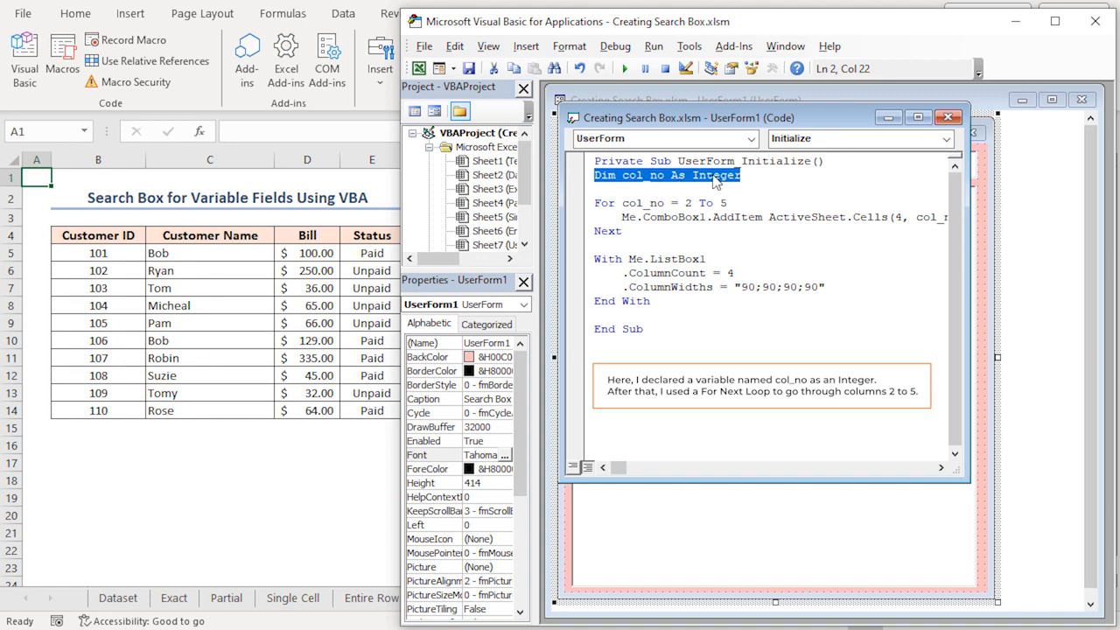
left_click_drag(595, 203, 724, 203)
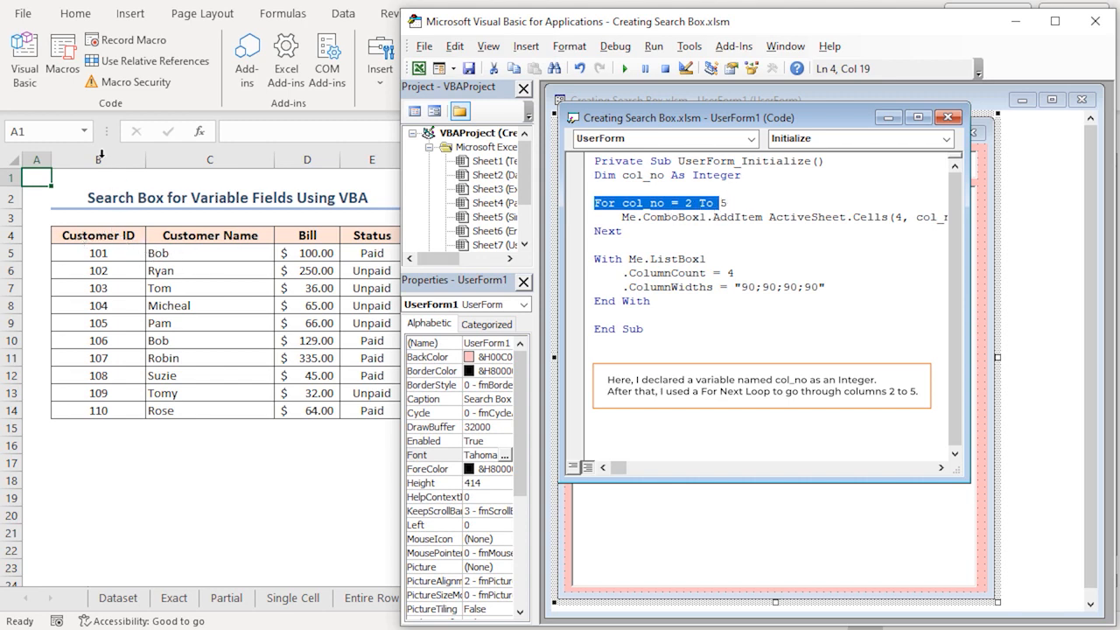
left_click(622, 219)
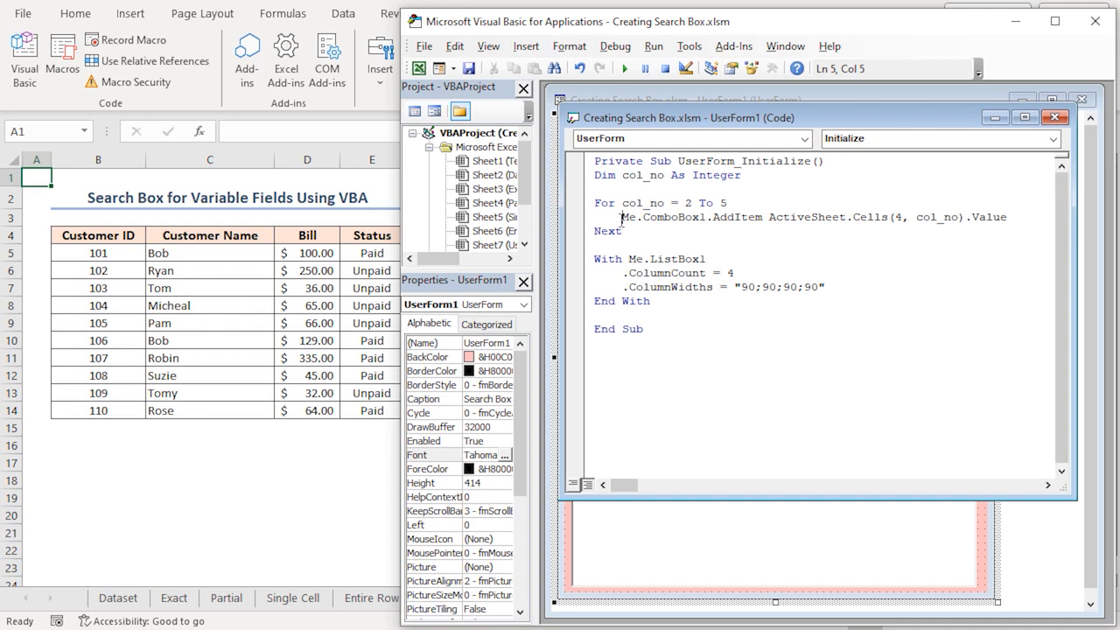
left_click_drag(622, 218, 777, 235)
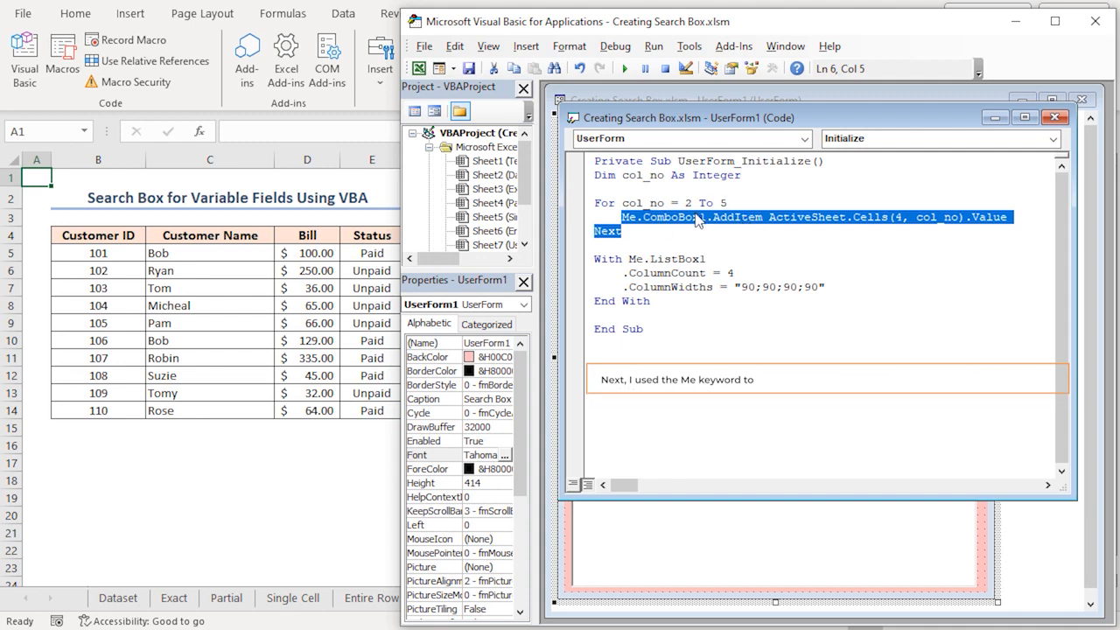
left_click_drag(596, 254, 654, 301)
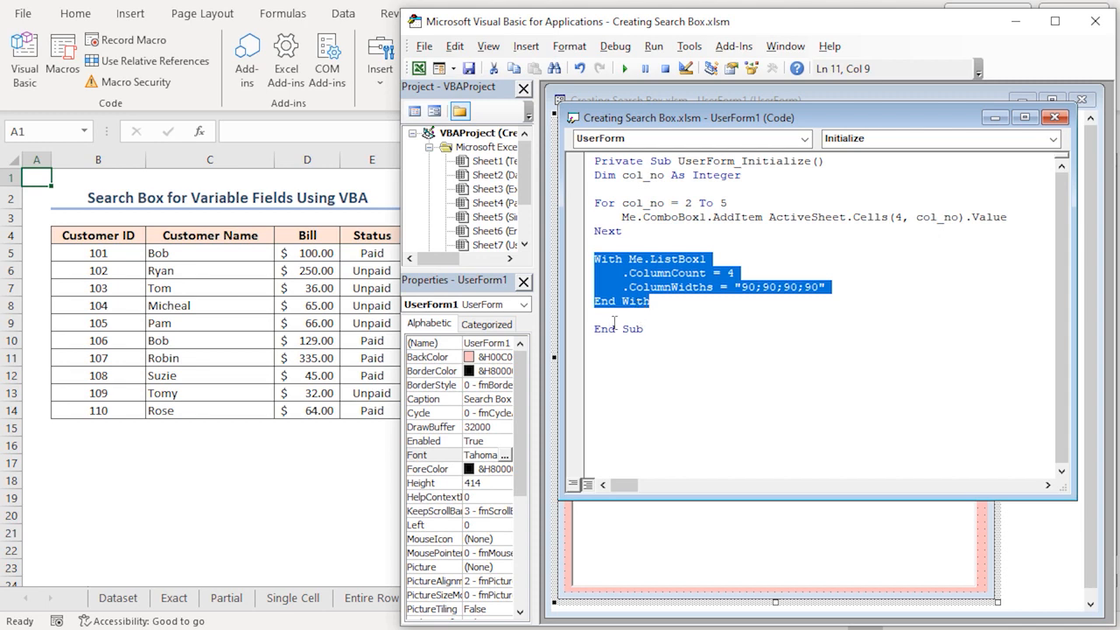
Create the ComboBox1_Change procedure that sets field from Array("B", "C", "D", "E") by matching header, clears ListBox1, and empties and focuses TextBox1
left_click(1055, 118)
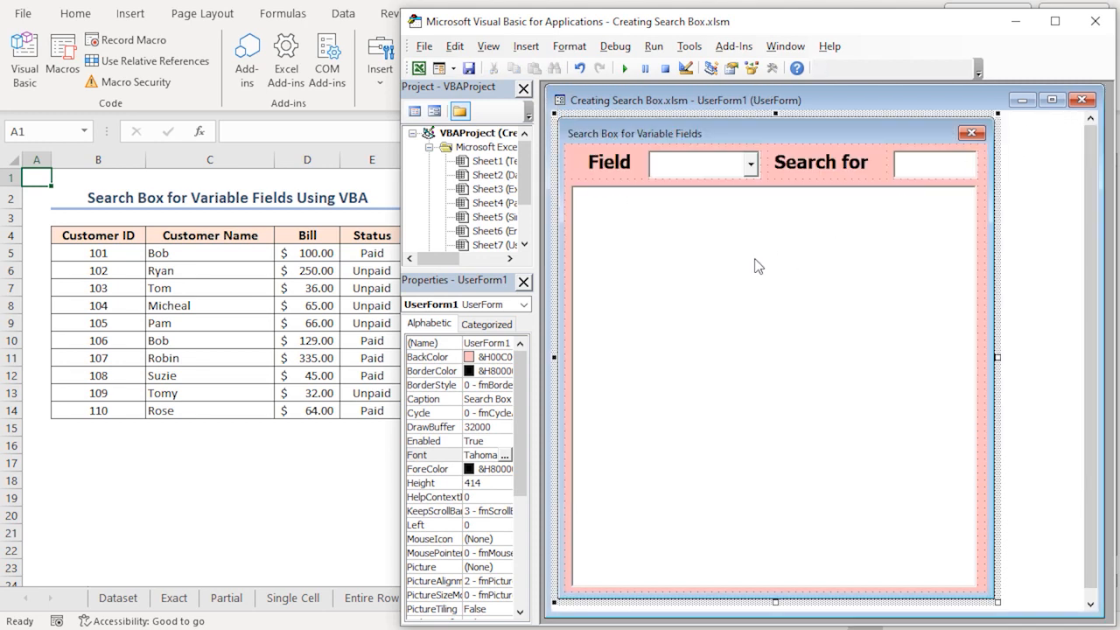
double_click(700, 164)
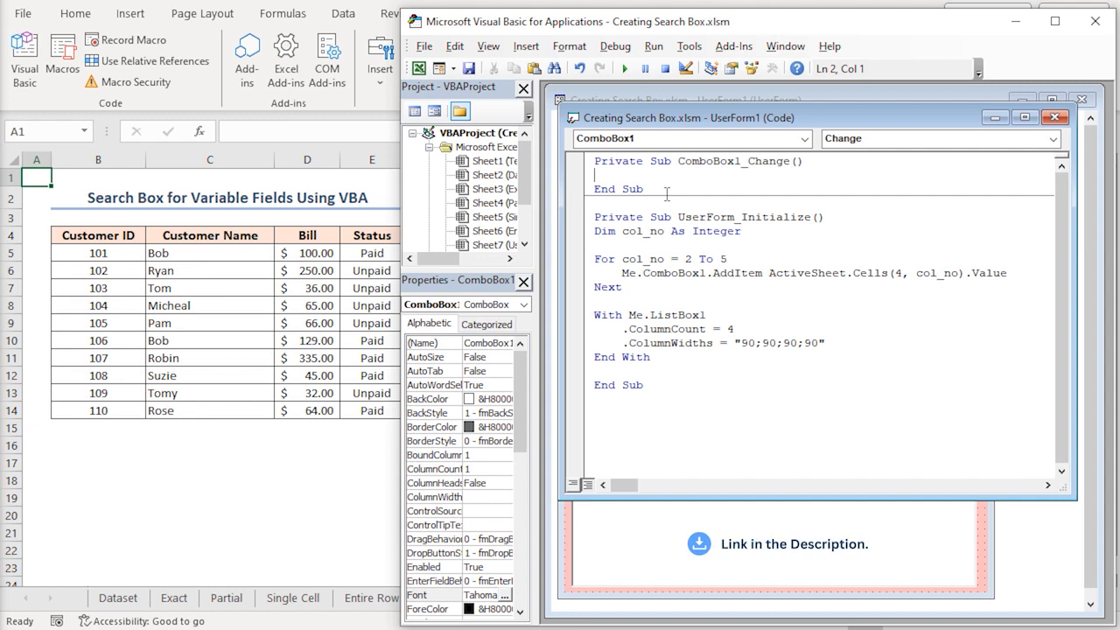
type("Dim col_no As Integer Dim col_headers col_headers = Array(\"B\", \"C\", \"D\", \"E\")  For col_no = 2 To 5 If ActiveSheet.Cells(4, col_no).Value = Me.ComboBox1.Value Then field = col_headers(col_no - 2) End If Next  Me.ListBox1.Clear Me.TextBox1.Value = \"\" Me.TextBox1.SetFocus")
Review the ComboBox1_Change code: the declarations, the header array, the loop with its If statement, and the reset lines
left_click_drag(594, 189, 759, 189)
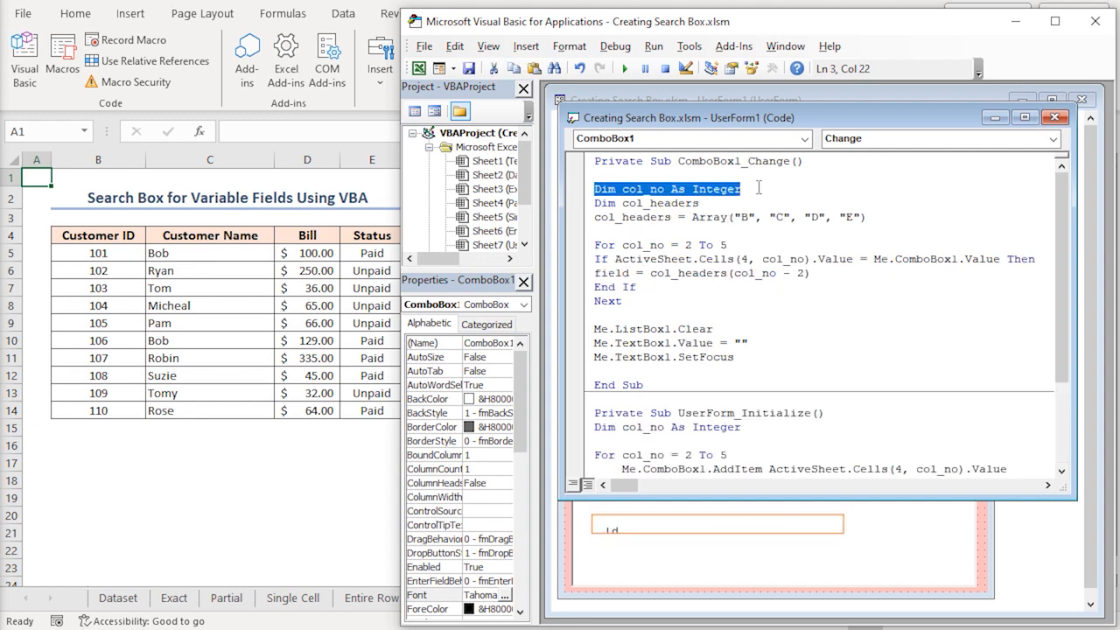
left_click_drag(595, 203, 700, 203)
left_click_drag(596, 217, 867, 219)
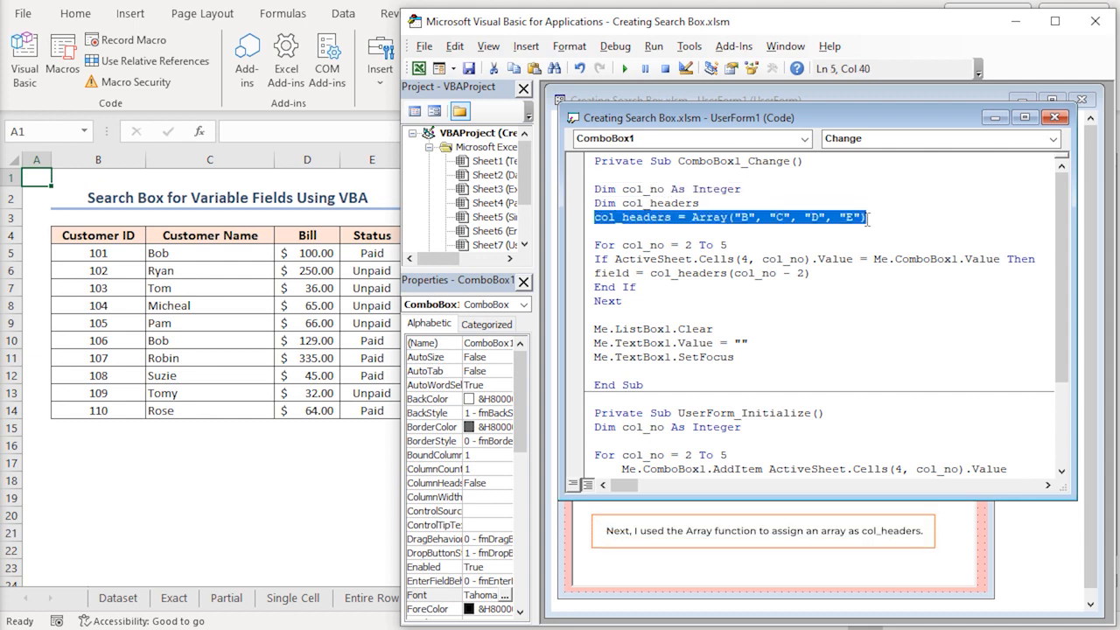
left_click_drag(596, 245, 741, 249)
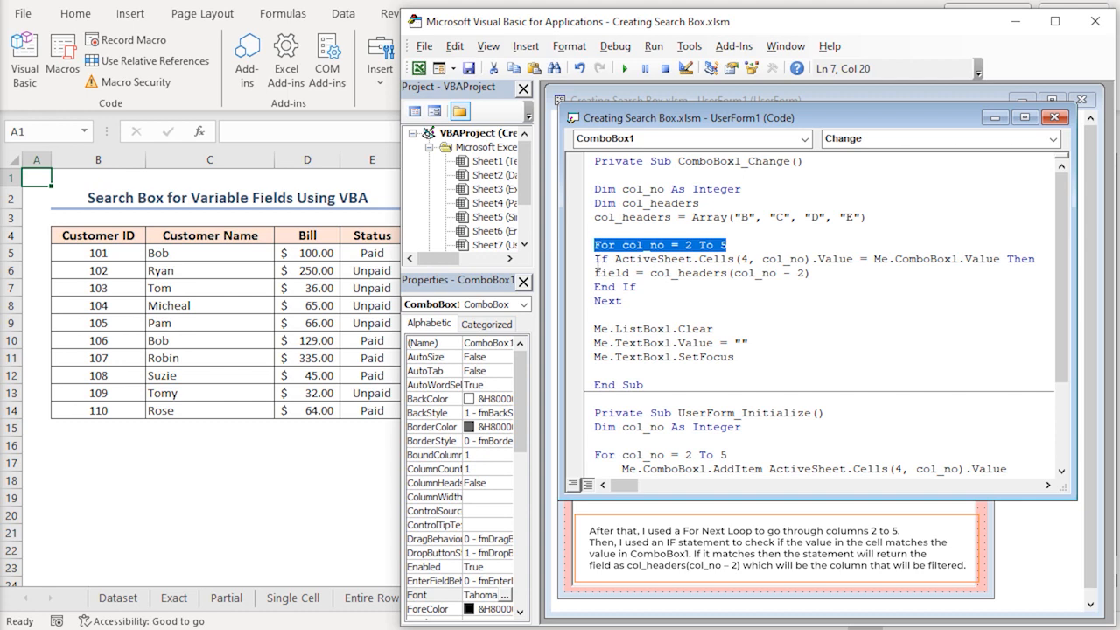
left_click_drag(596, 259, 799, 286)
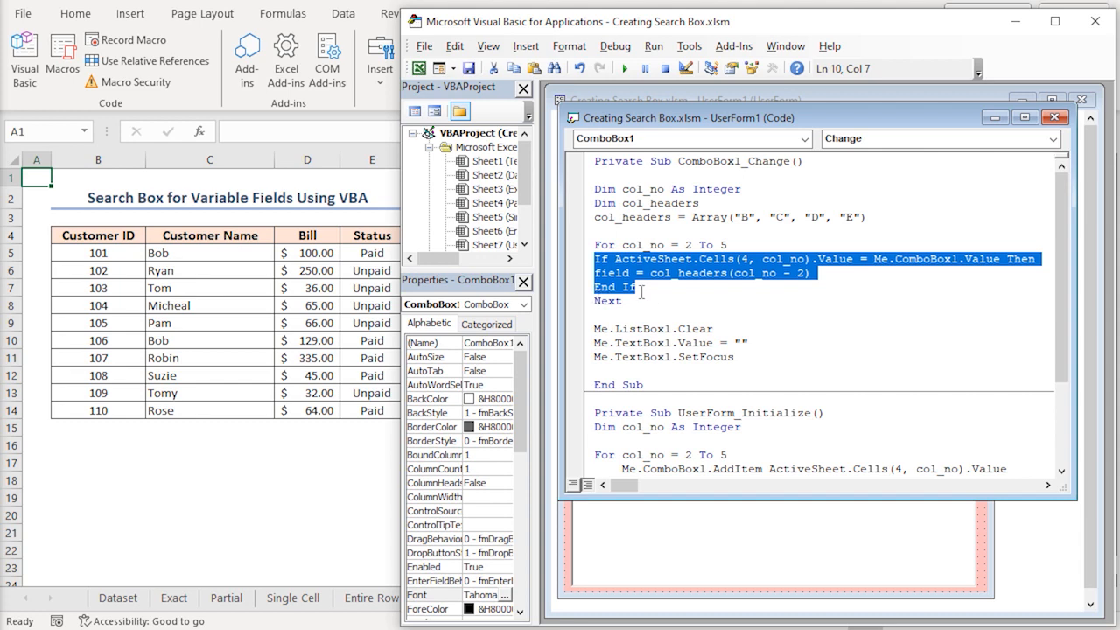
left_click_drag(594, 329, 733, 357)
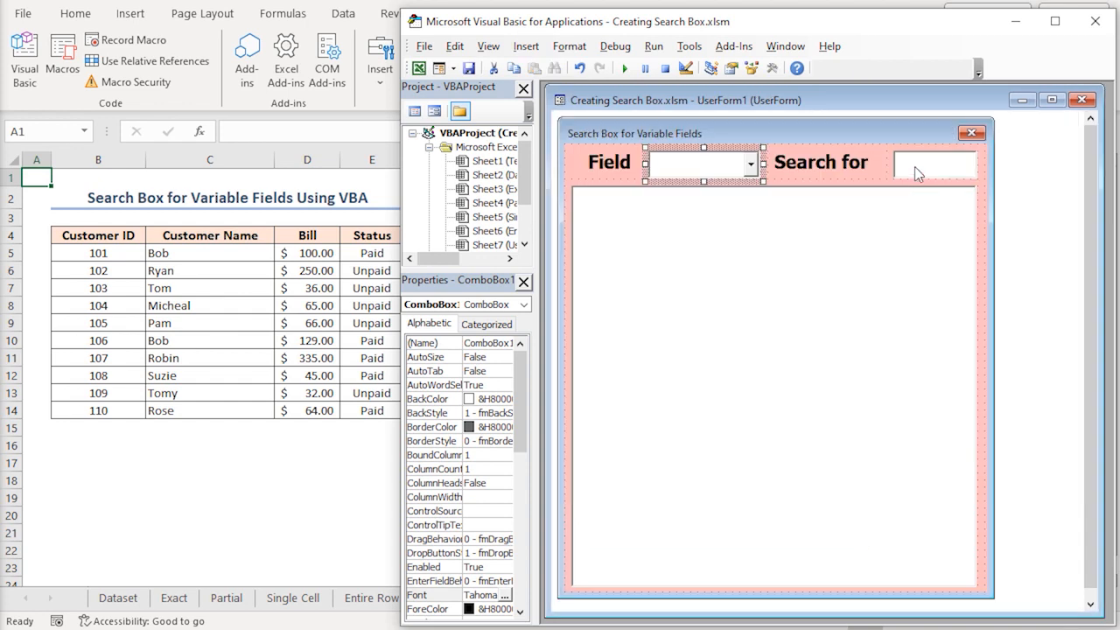
Create the TextBox1_Change procedure that fills ListBox1 with columns B to E of rows whose chosen field begins with the TextBox1 text
double_click(915, 166)
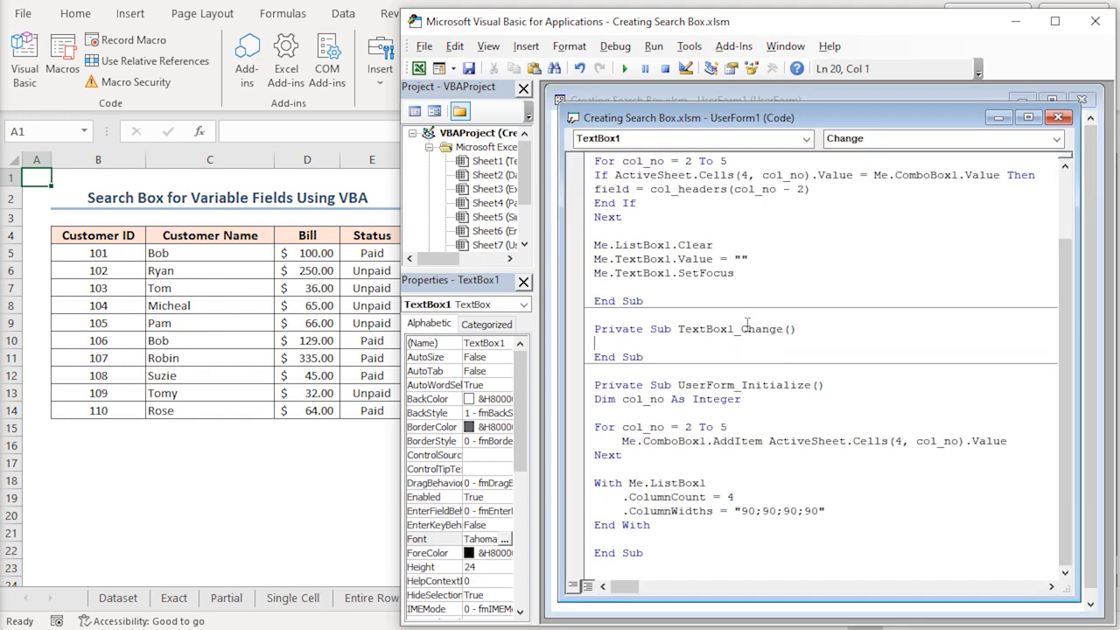
key("Return")
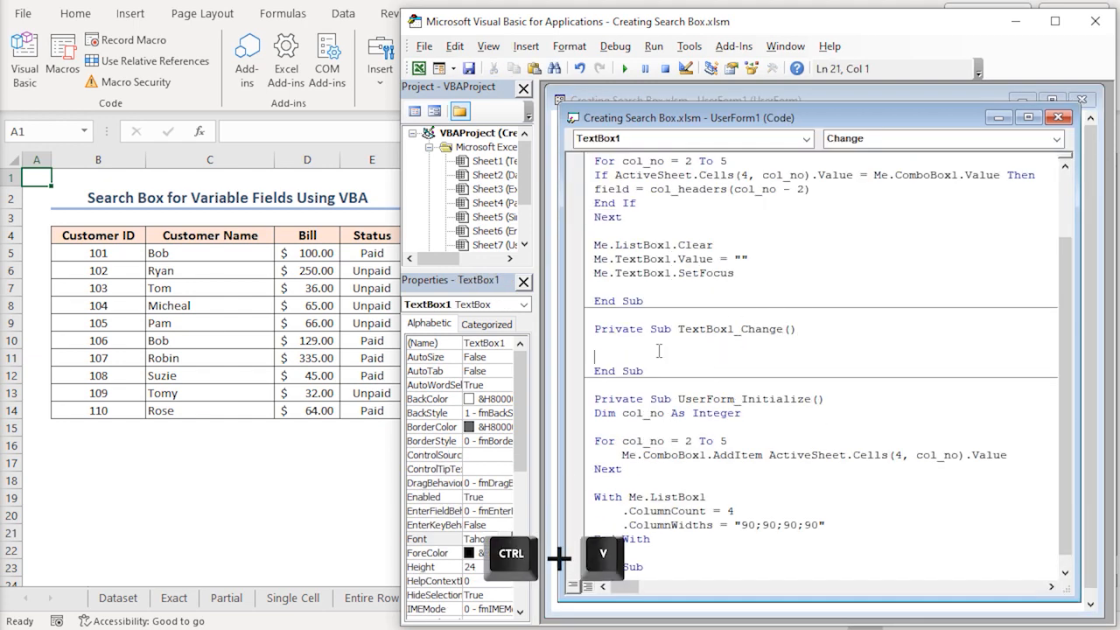
type("On Error Resume Next  If Me.TextBox1.Text = \"\" Then Me.ListBox1.Clear Exit Sub End If  Me.ListBox1.Clear Dim row_no As Integer Dim last_row_no As Integer last_row_no = ActiveSheet.Range(\"B100\").End(xlUp).Row  For row_no = 5 To last_row_no letter = Len(Me.TextBox1.Text) If UCase(Left(ActiveSheet.Cells(row_no, field).Value, letter)) = UCase (Me.TextBox1.Text) Then With Me.ListBox1 .AddItem ActiveSheet.Cells(row_no, \"B\").Value .List(.ListCount - 1, 1) = ActiveSheet.Cells(row_no, \"C\").Value .List(.ListCount - 1, 2) = ActiveSheet.Cells(row_no, \"D\").Value .List(.ListCount - 1, 3) = ActiveSheet.Cells(row_no, \"E\").Value End With End If Next")
Review the TextBox1_Change code: error handling, blank-text check, row variables, last-row lookup, matching condition and the ListBox1 filling block
left_click_drag(594, 203, 733, 203)
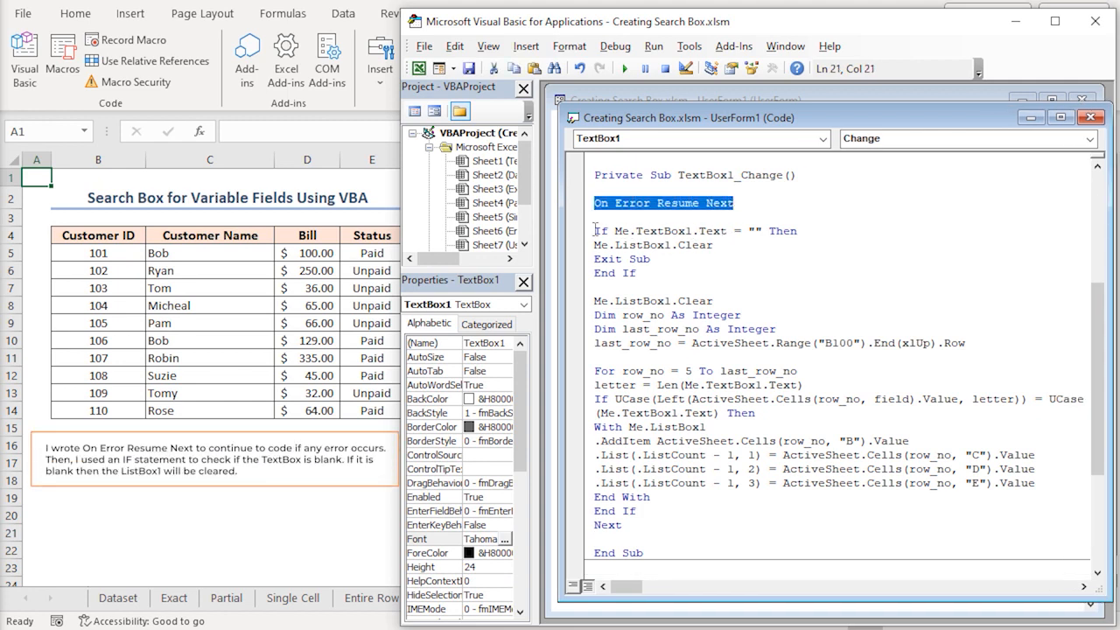
left_click_drag(595, 232, 725, 250)
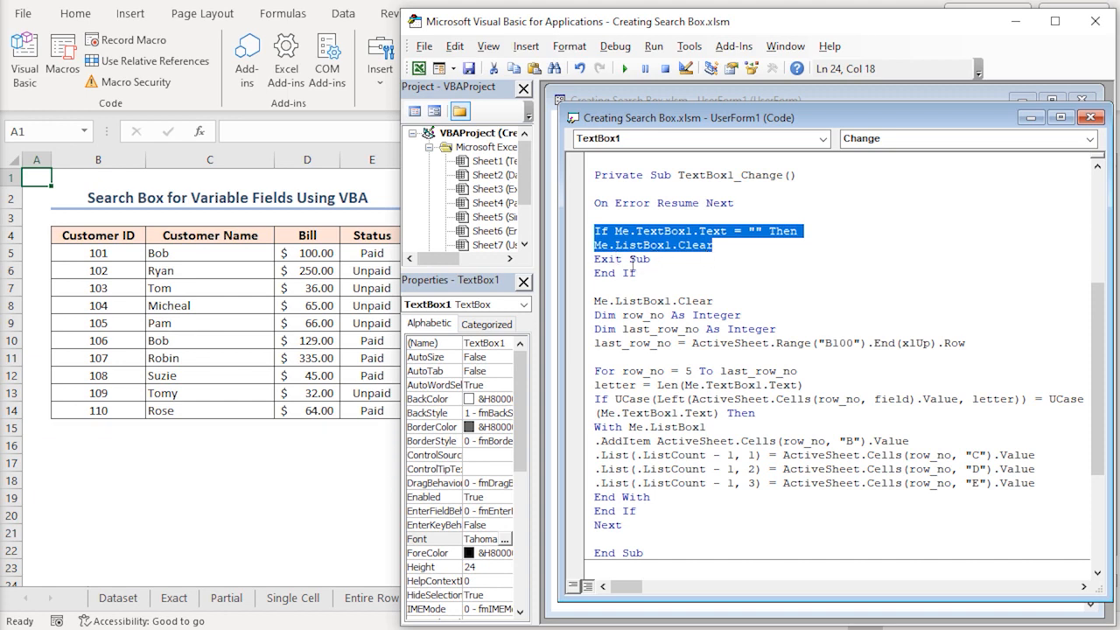
left_click_drag(595, 315, 743, 329)
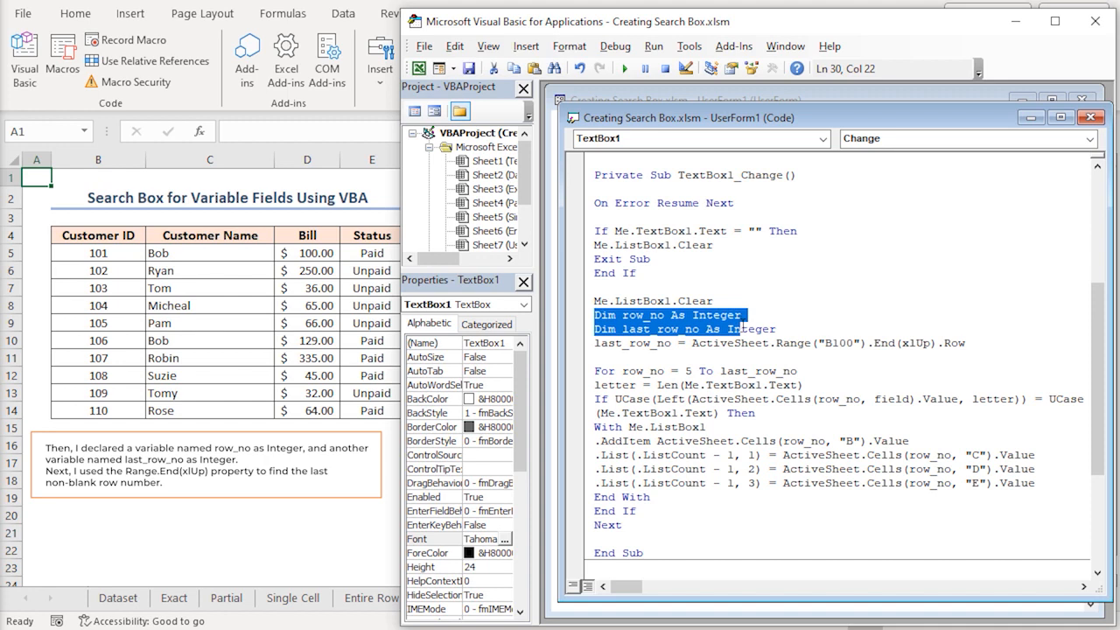
left_click_drag(742, 329, 779, 330)
left_click_drag(594, 343, 970, 347)
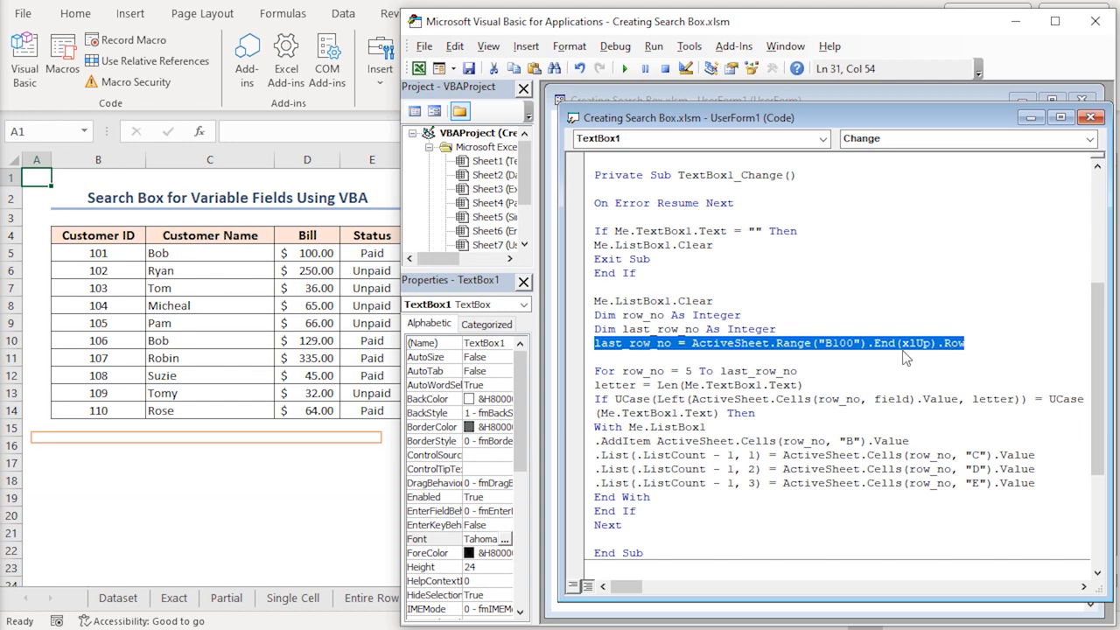
left_click_drag(594, 371, 804, 370)
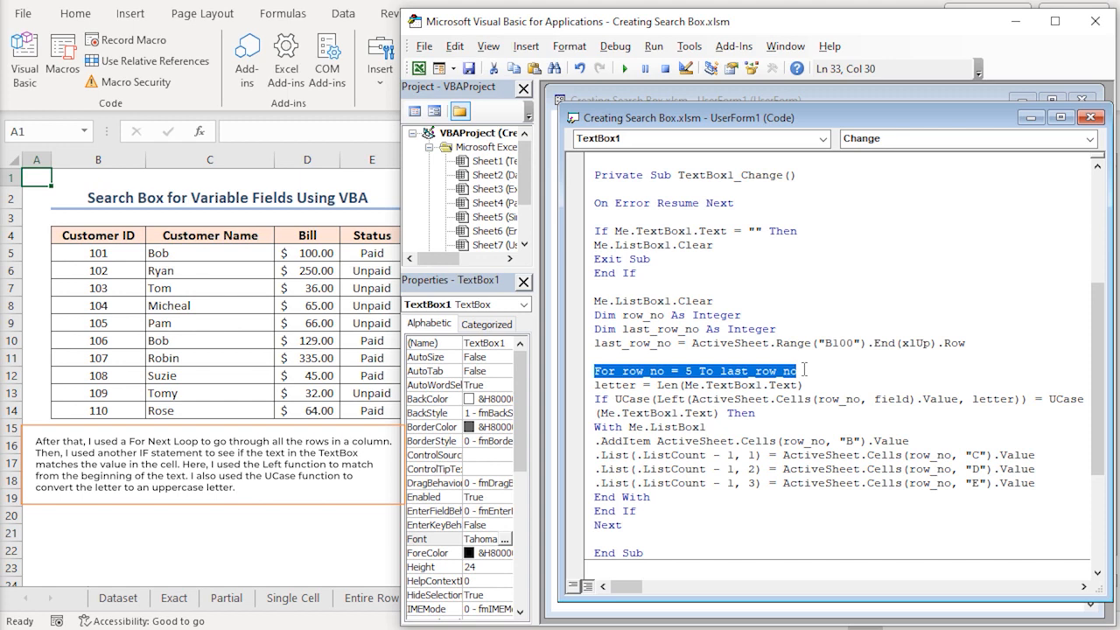
left_click_drag(595, 399, 767, 421)
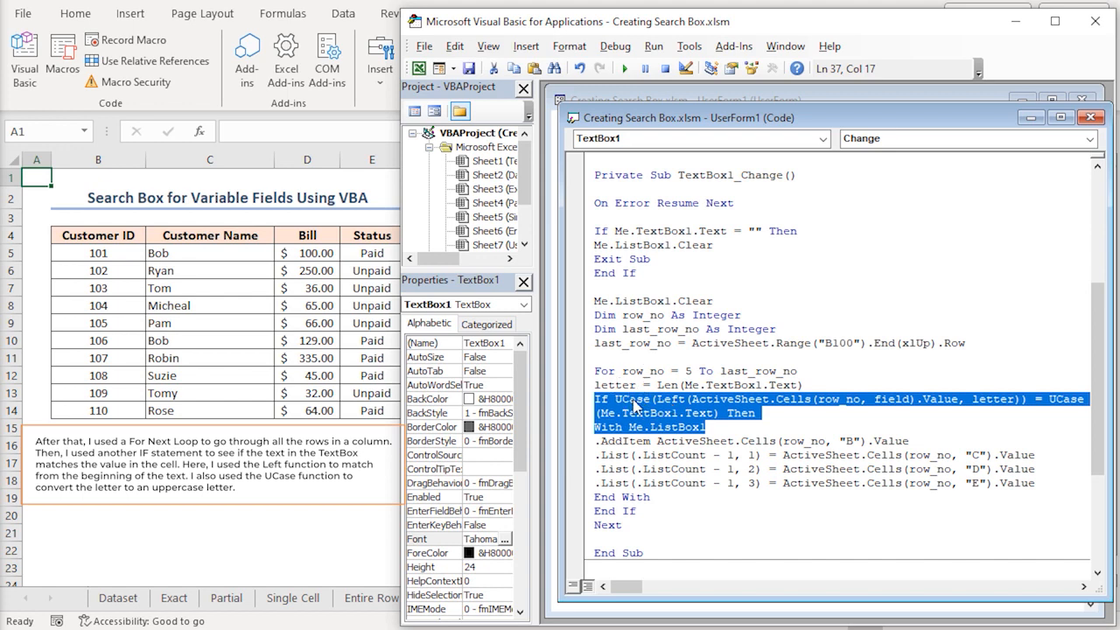
left_click_drag(595, 427, 650, 497)
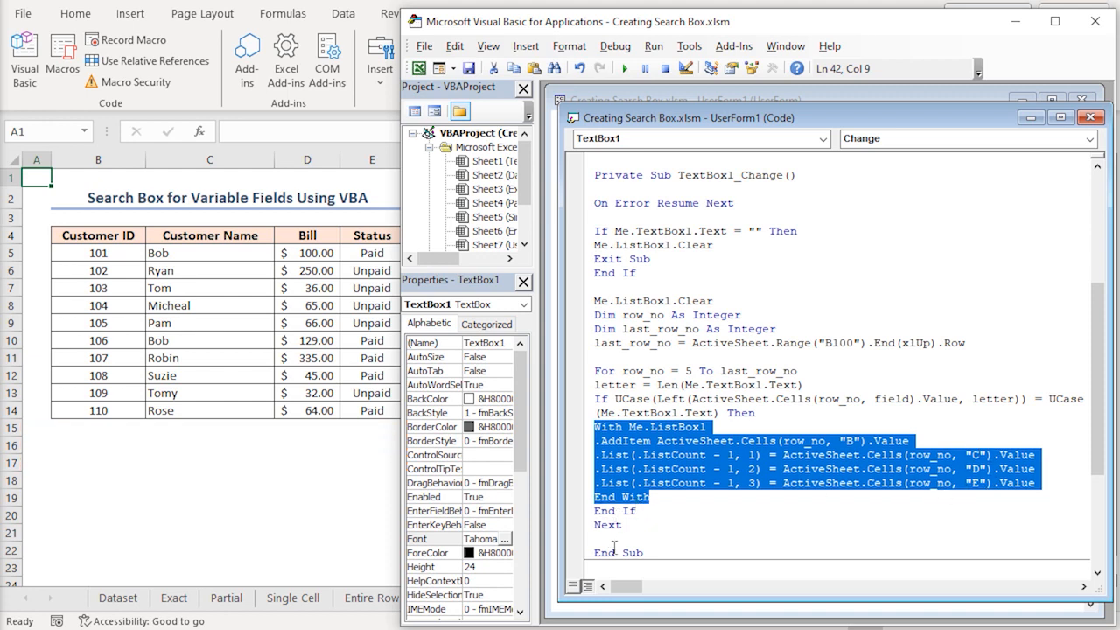
Close the VBA editor and draw an ActiveX command button about 218 wide and 29 high below the customer table
left_click(1094, 21)
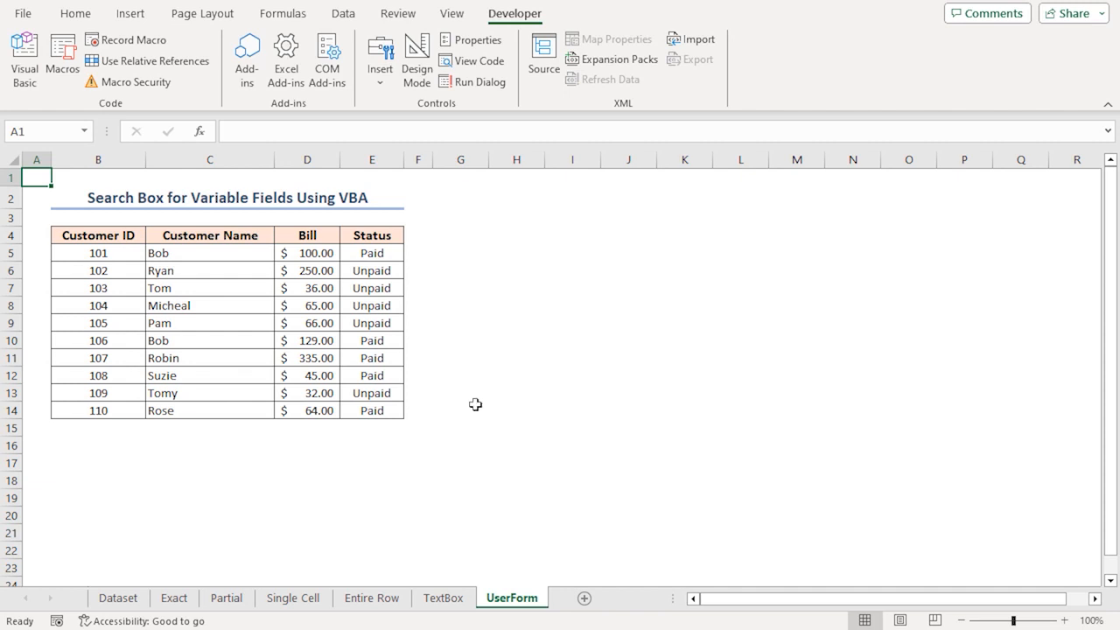
left_click(377, 84)
left_click(366, 197)
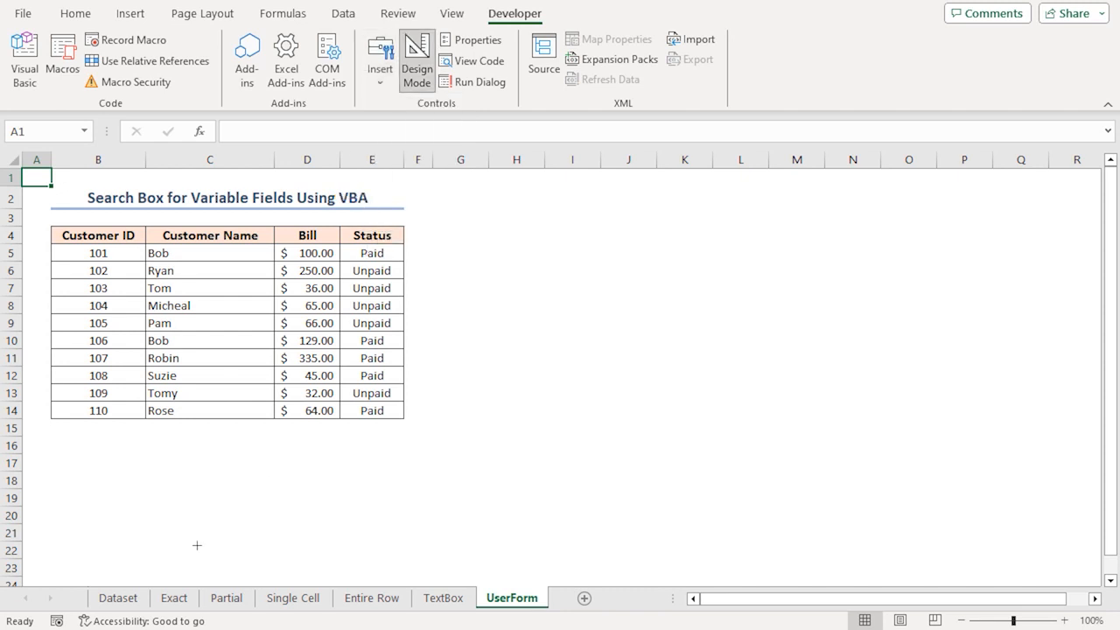
left_click_drag(105, 435, 360, 470)
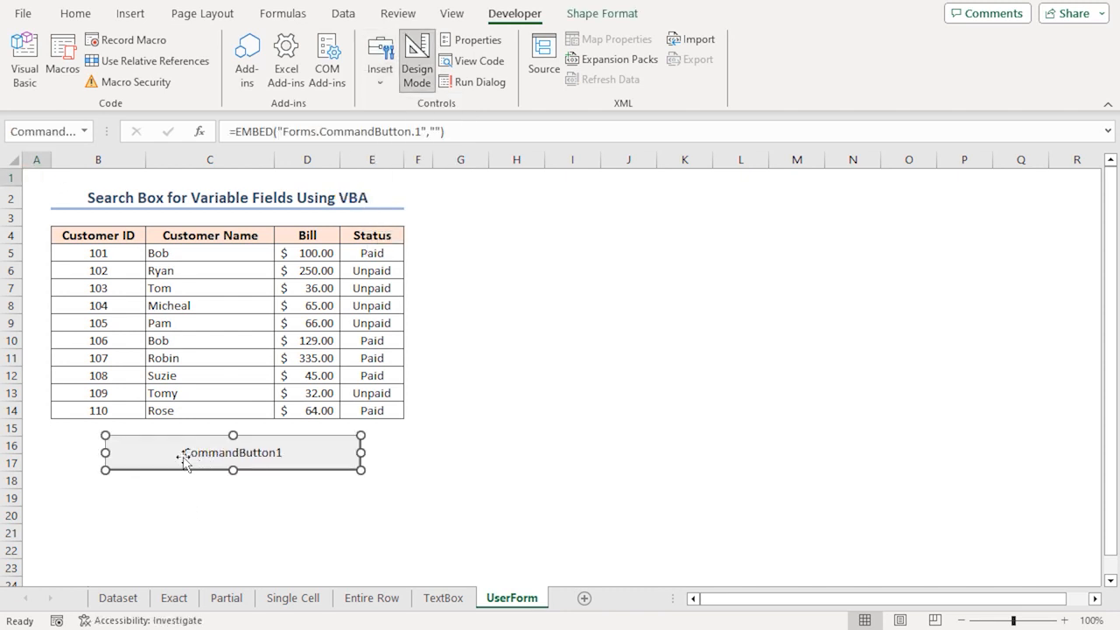
Set the new command button's Caption property to Open Search Box
right_click(186, 462)
left_click(259, 313)
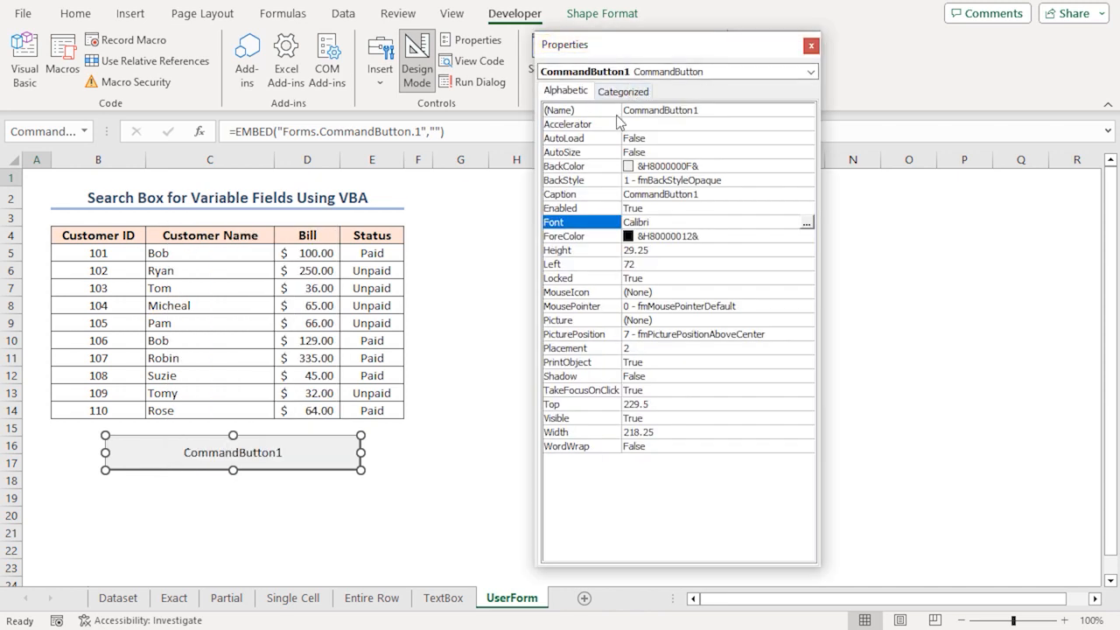
double_click(698, 194)
type("Open Search Box")
key("Return")
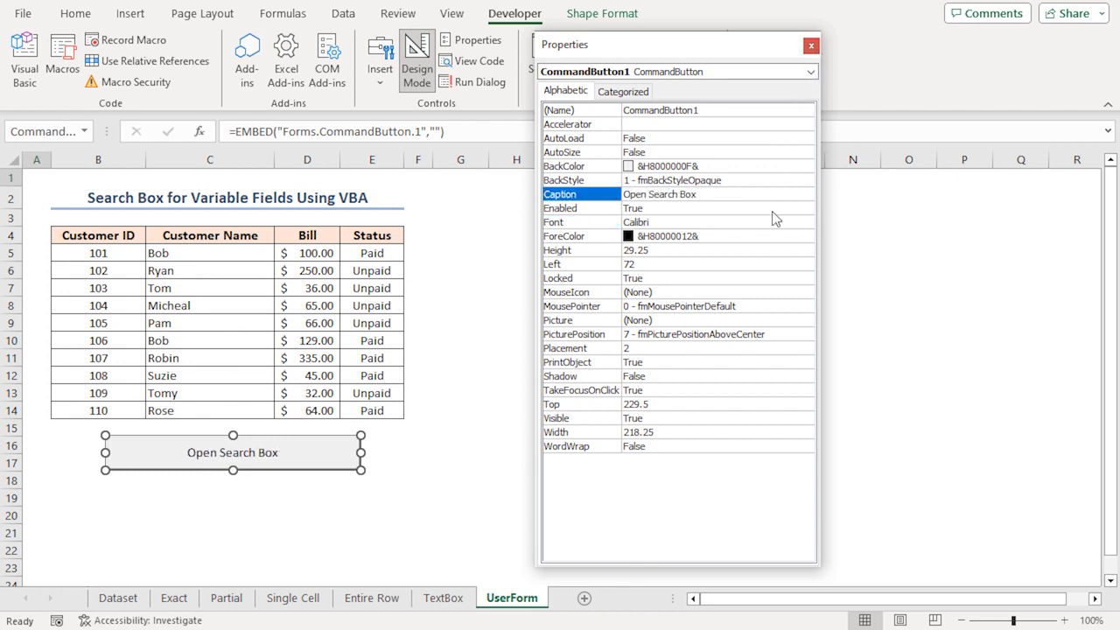
Set the command button's font to Calibri Bold, size 14, and close its properties
double_click(810, 224)
left_click(525, 255)
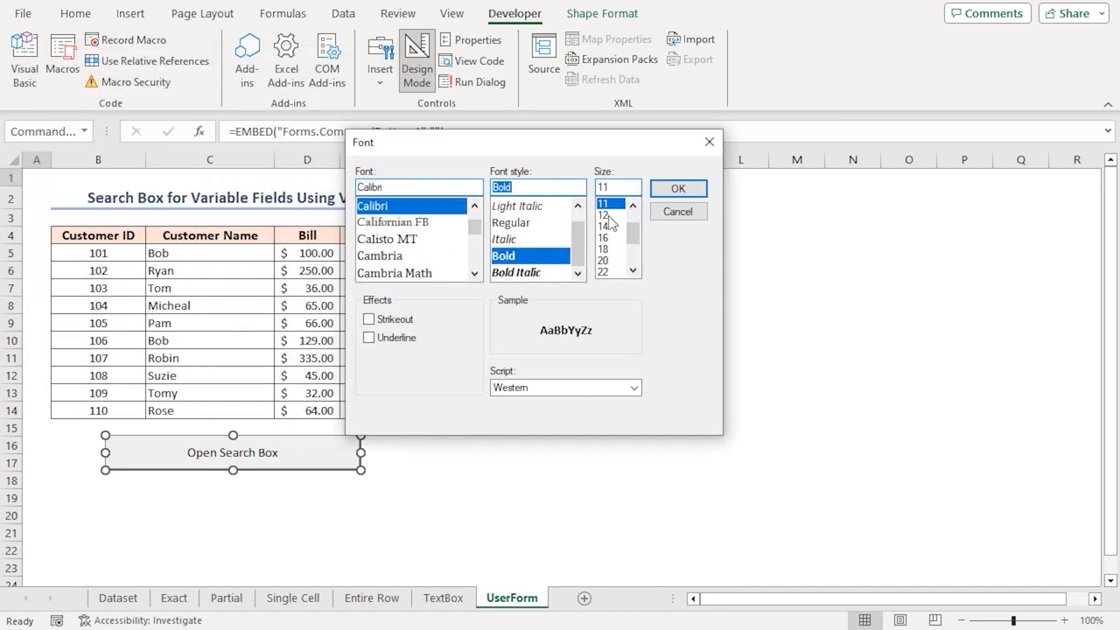
left_click(606, 226)
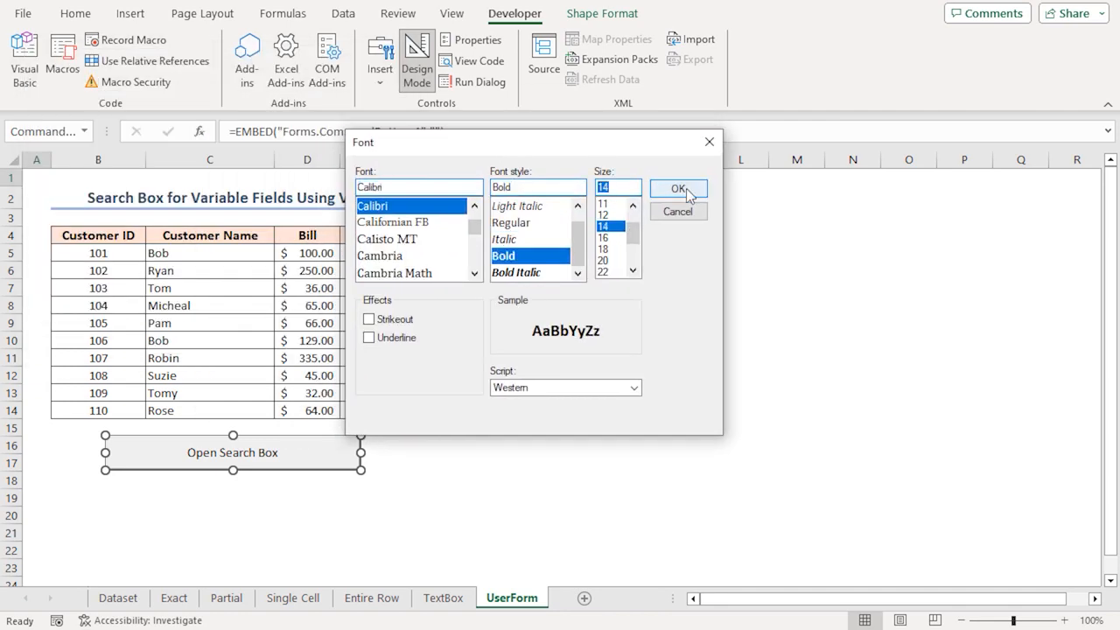
left_click(679, 190)
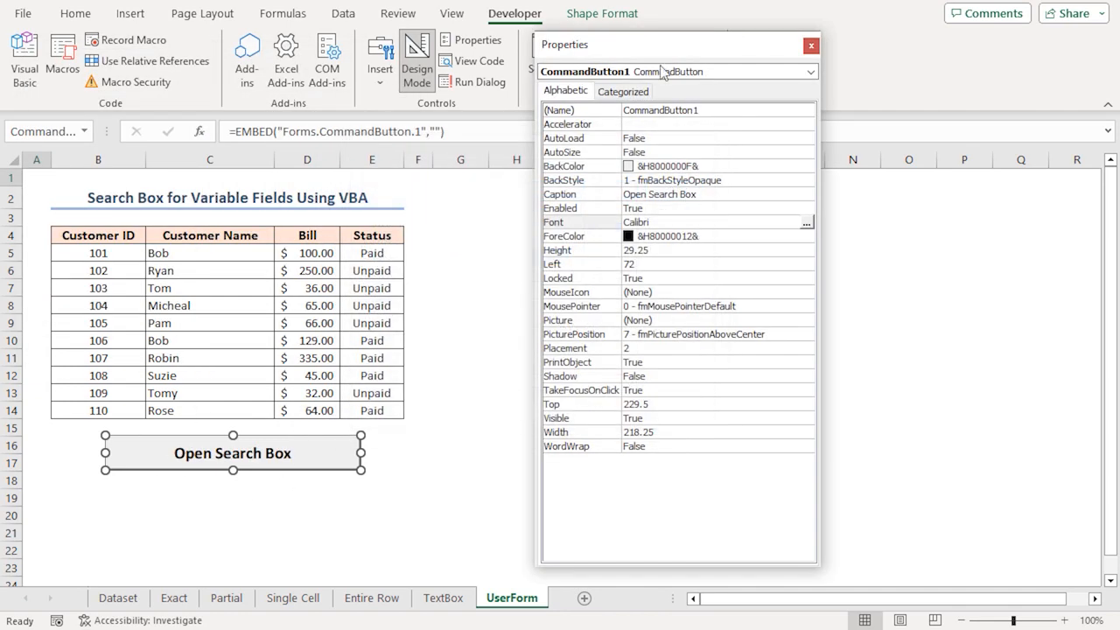
left_click(810, 47)
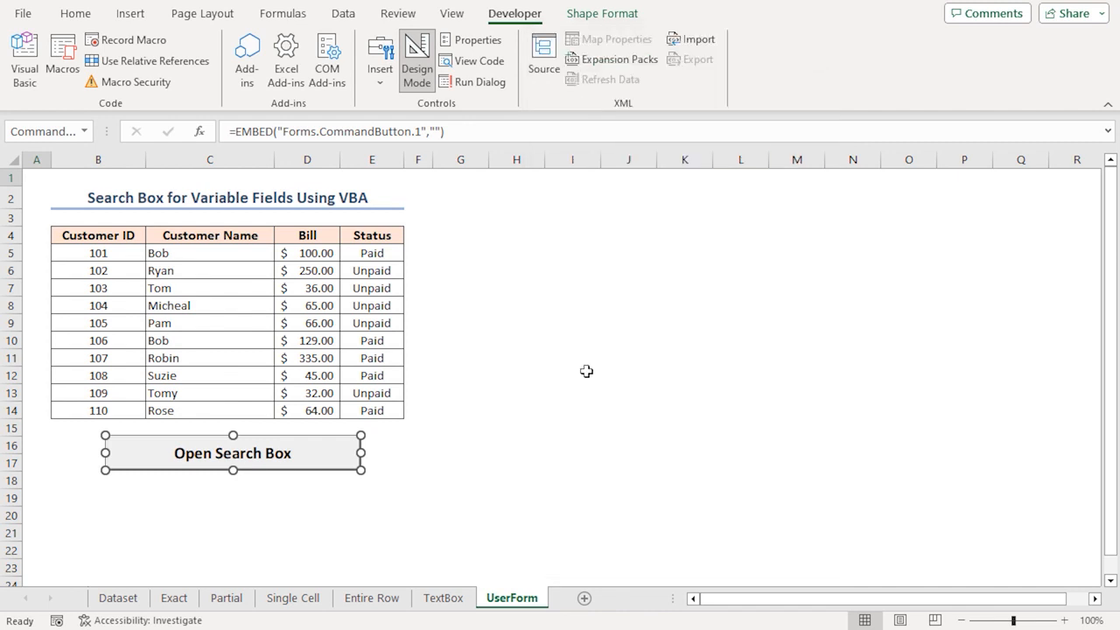
Create the command button's CommandButton1_Click procedure containing the line UserForm.Show
double_click(329, 456)
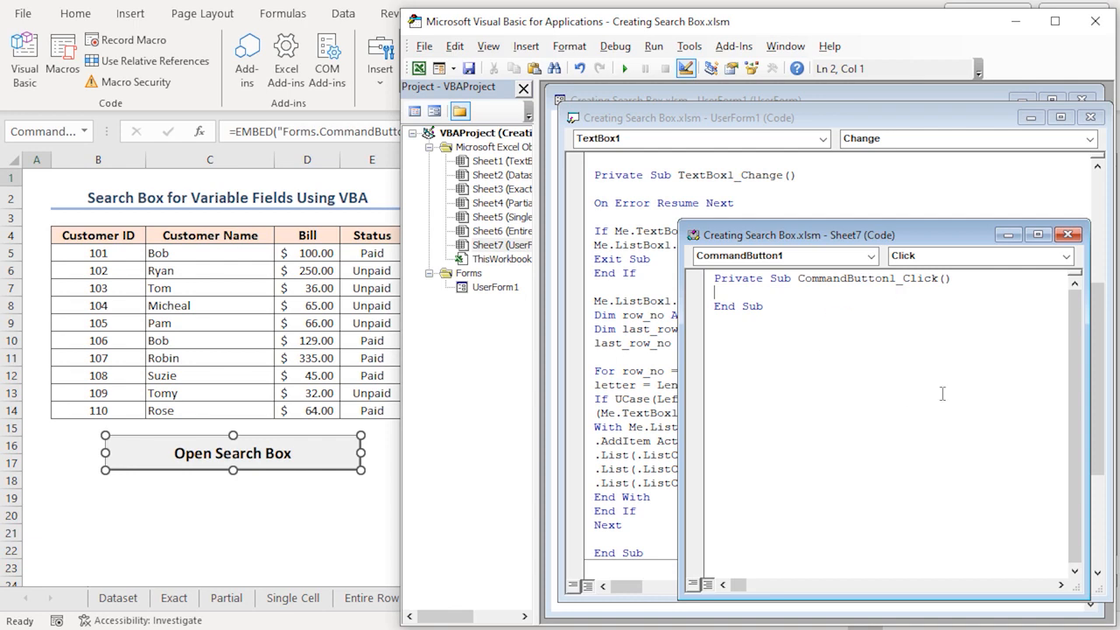
left_click_drag(898, 236, 776, 127)
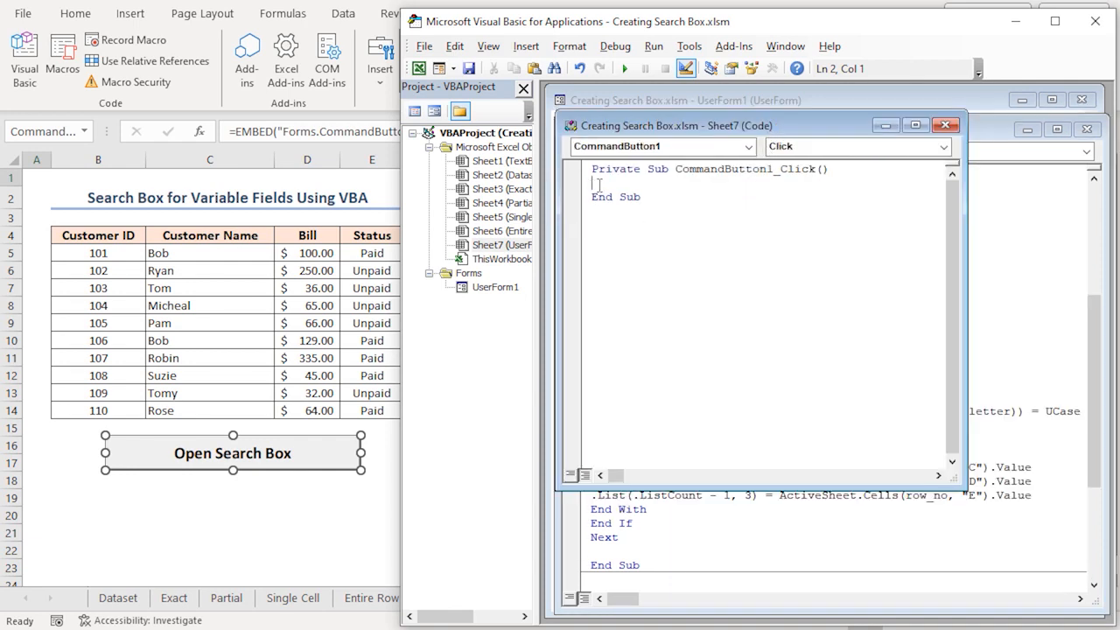
type("UserForm.Show")
key("Down")
key("Down")
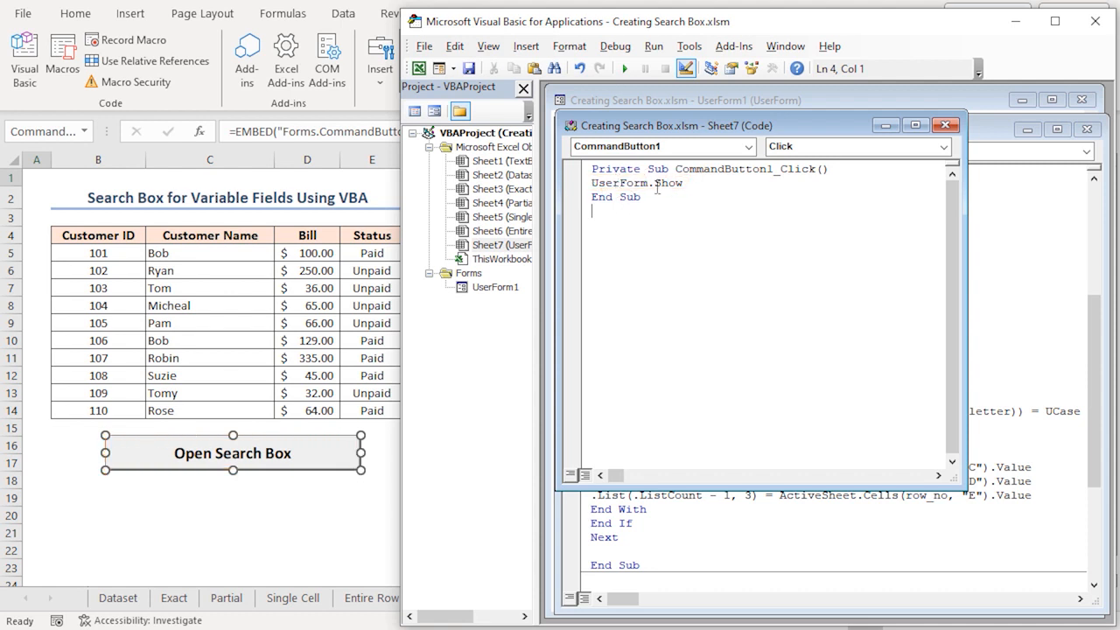
Correct the command button's code line to UserForm1.Show and close the VBA editor
left_click(655, 184)
type("1")
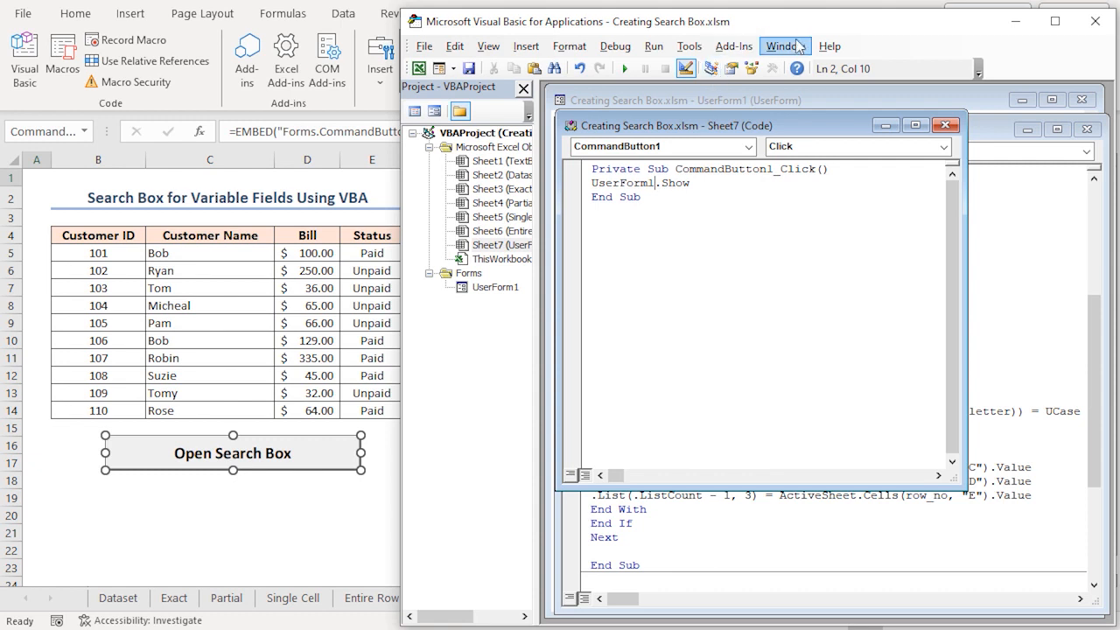
left_click(1095, 21)
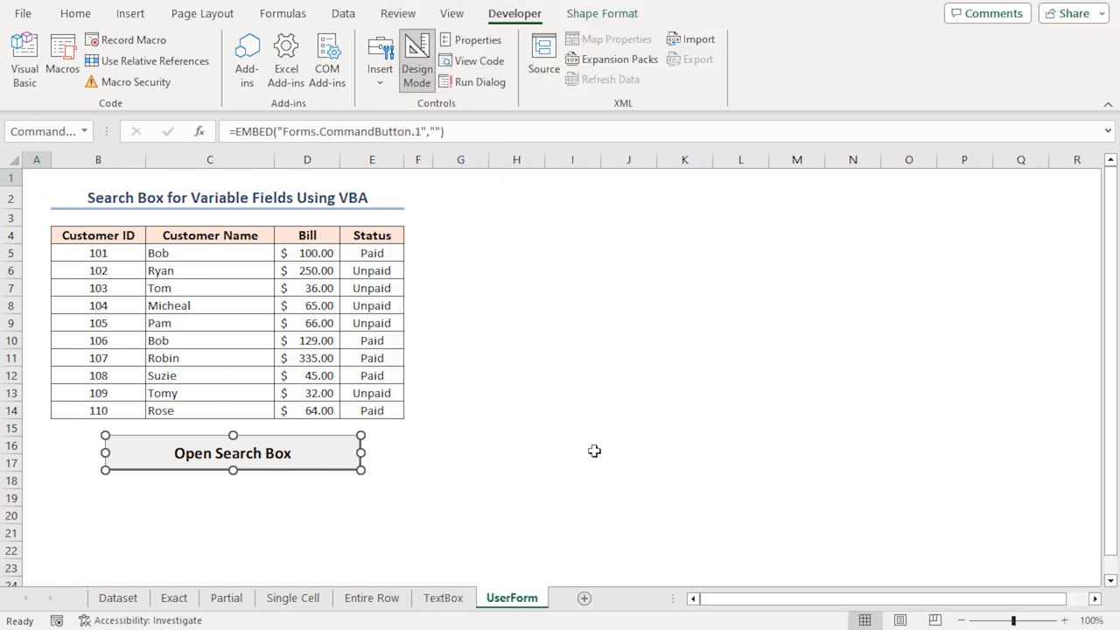
Turn off Design Mode, open the search form with the Open Search Box button, and move it clear of the customer table
left_click(413, 74)
left_click(241, 462)
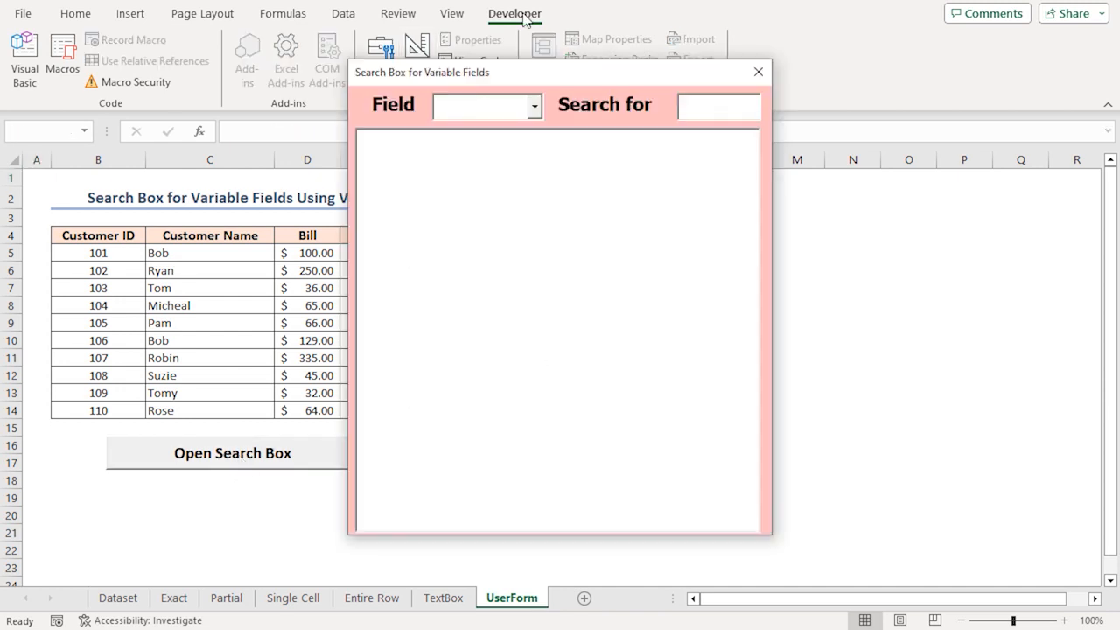
left_click_drag(518, 73, 631, 68)
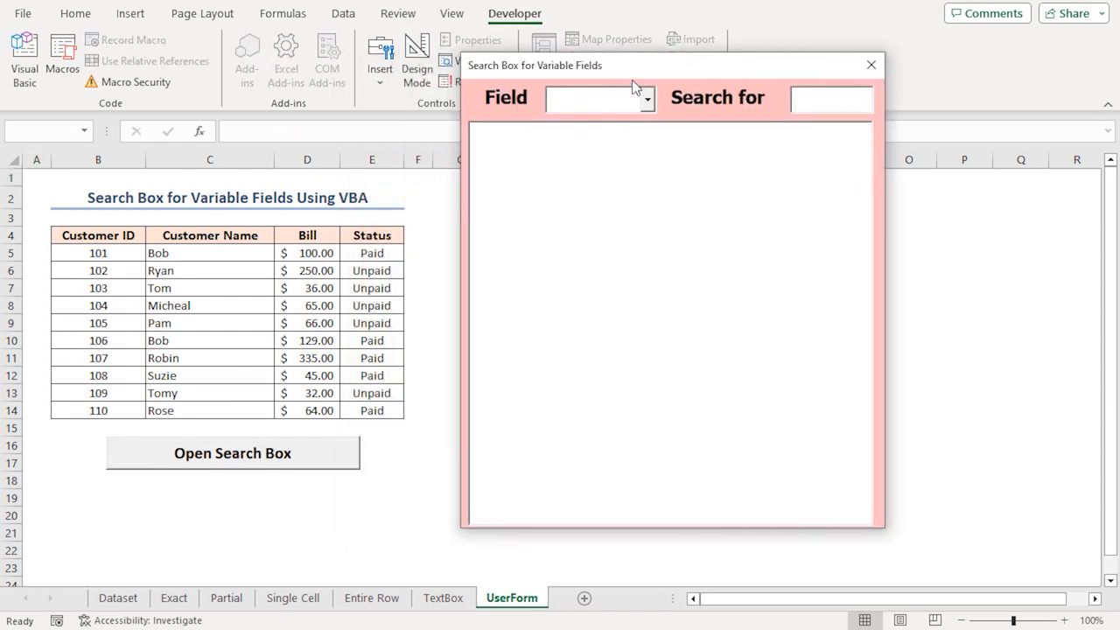
Choose Customer ID as the form's search field and search for the ID of the last customer in the table
left_click(648, 100)
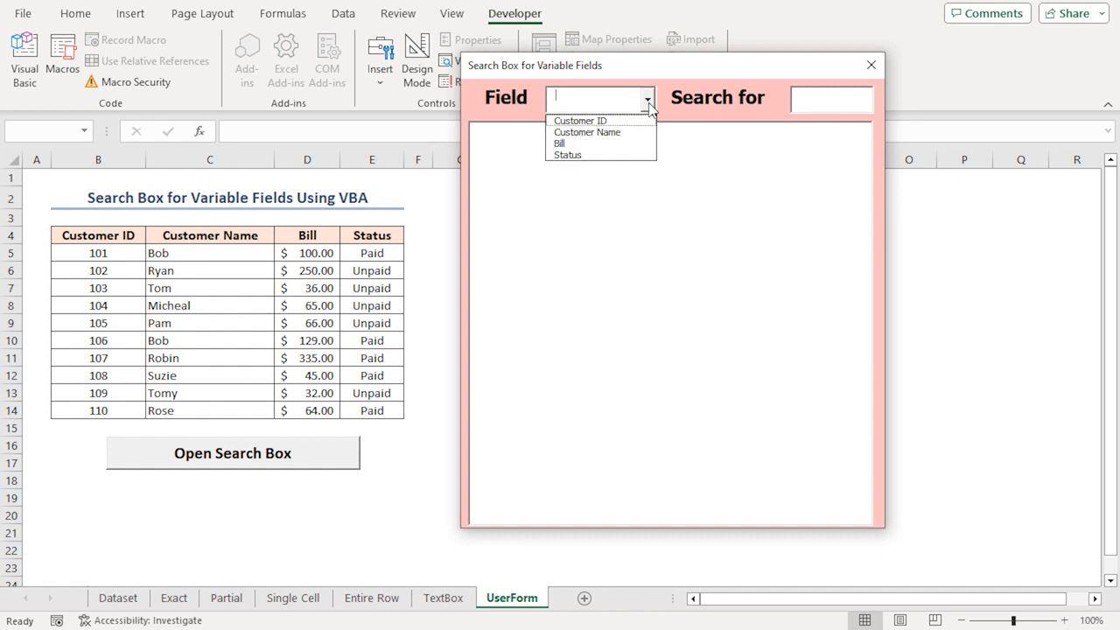
left_click(588, 121)
left_click(693, 107)
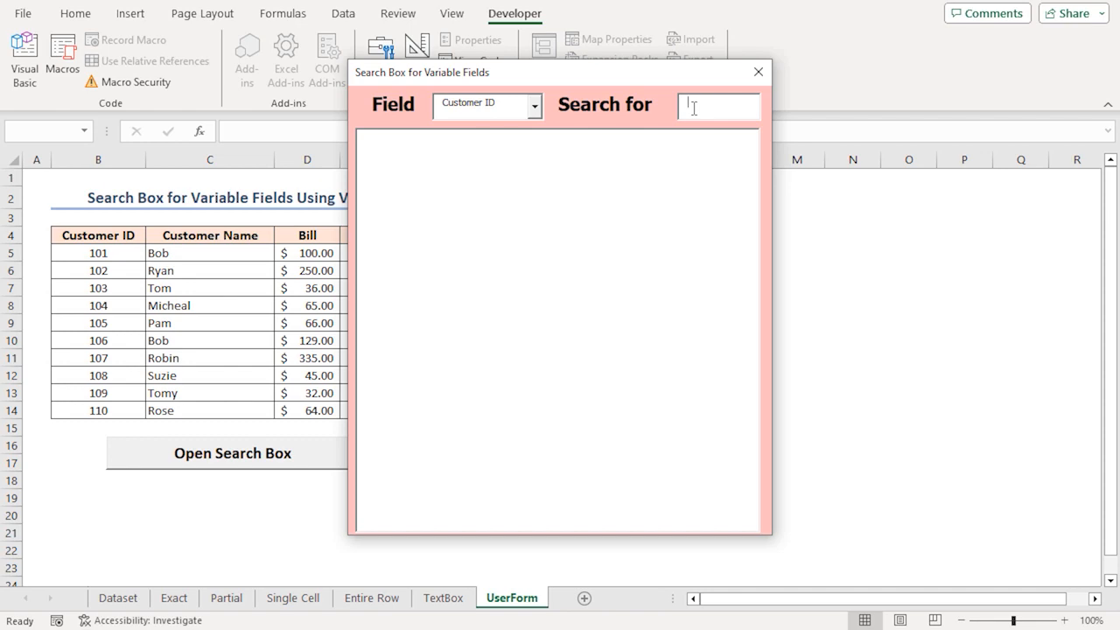
type("110")
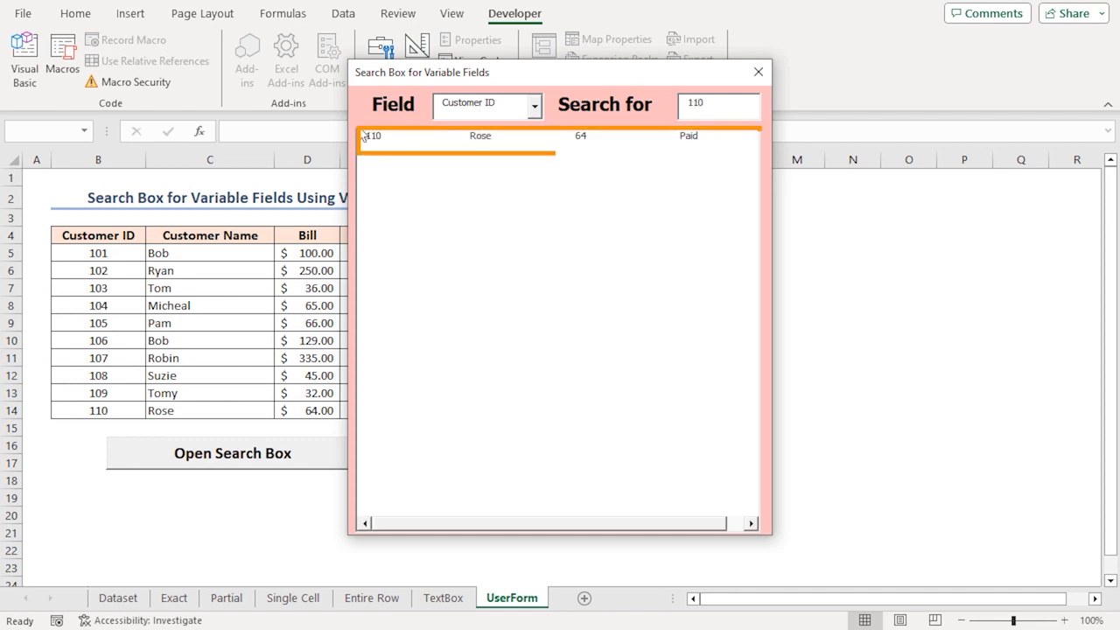